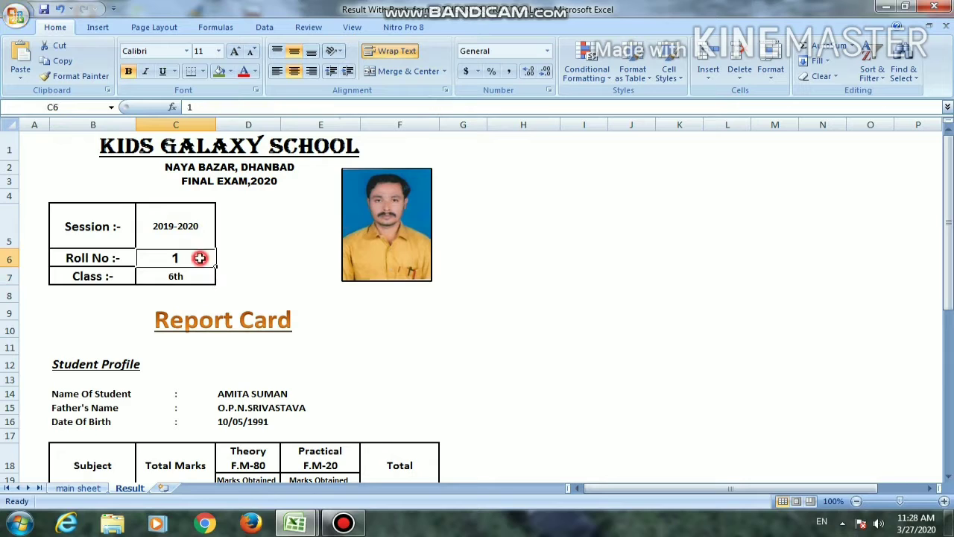
# Set the roll number in C6 of the Result sheet's report card to 2
pyautogui.scroll(-1, 437, 345)
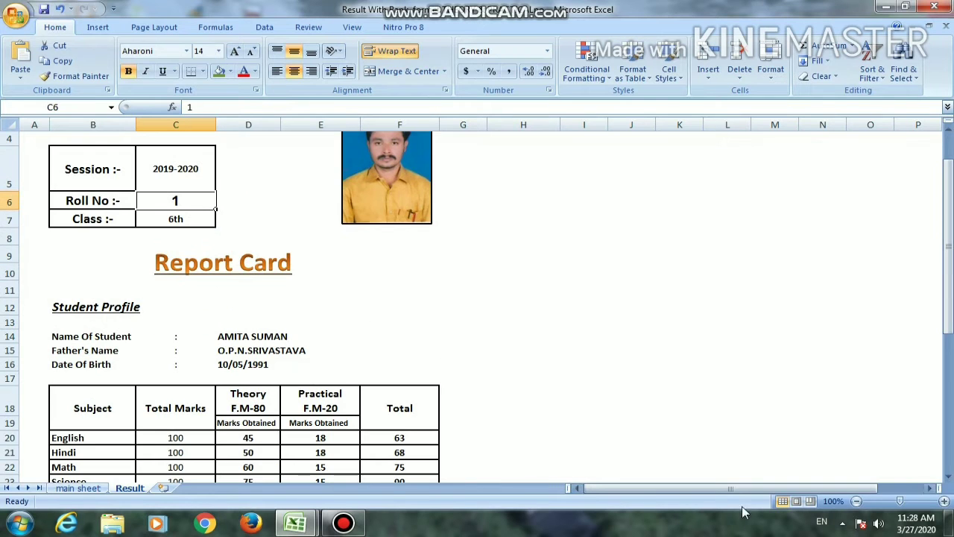
pyautogui.click(857, 501)
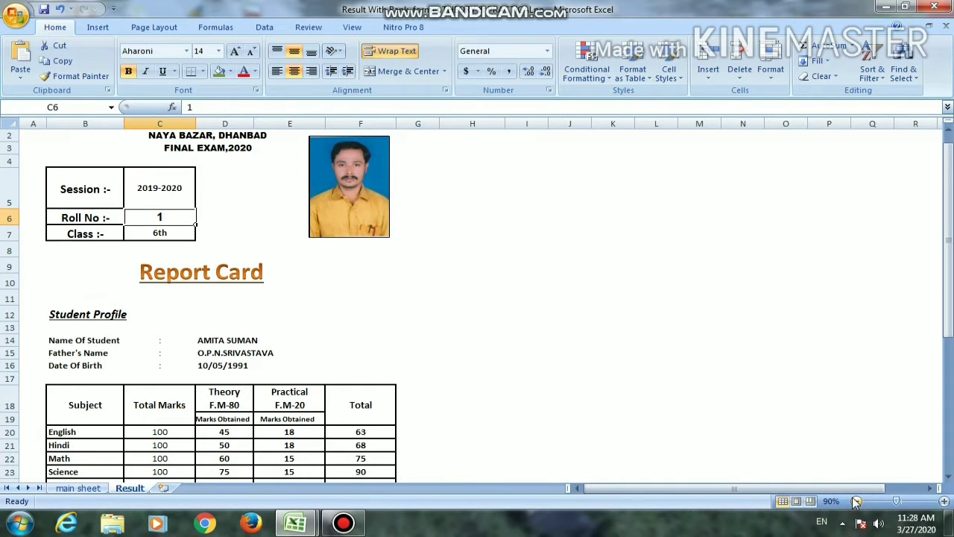
pyautogui.click(857, 501)
pyautogui.scroll(-1, 347, 393)
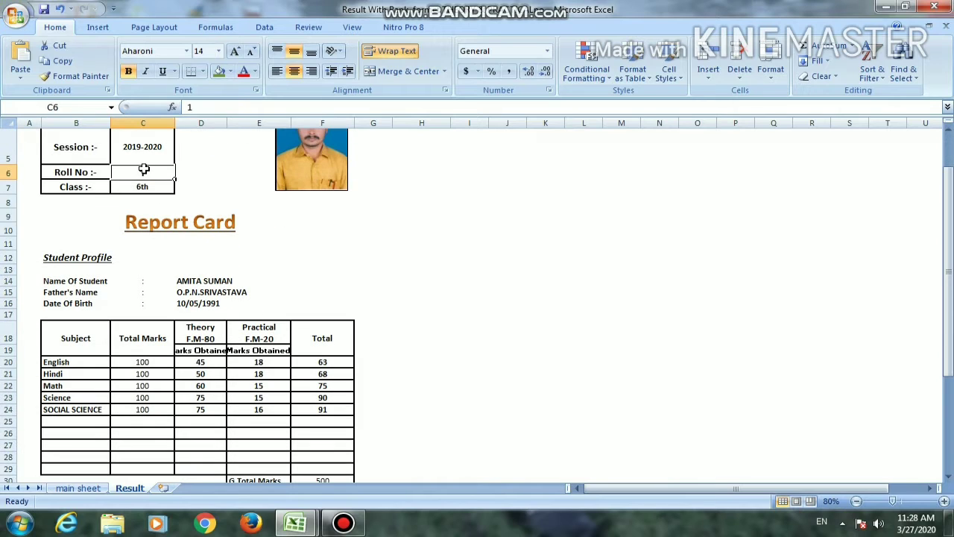
pyautogui.write('2')
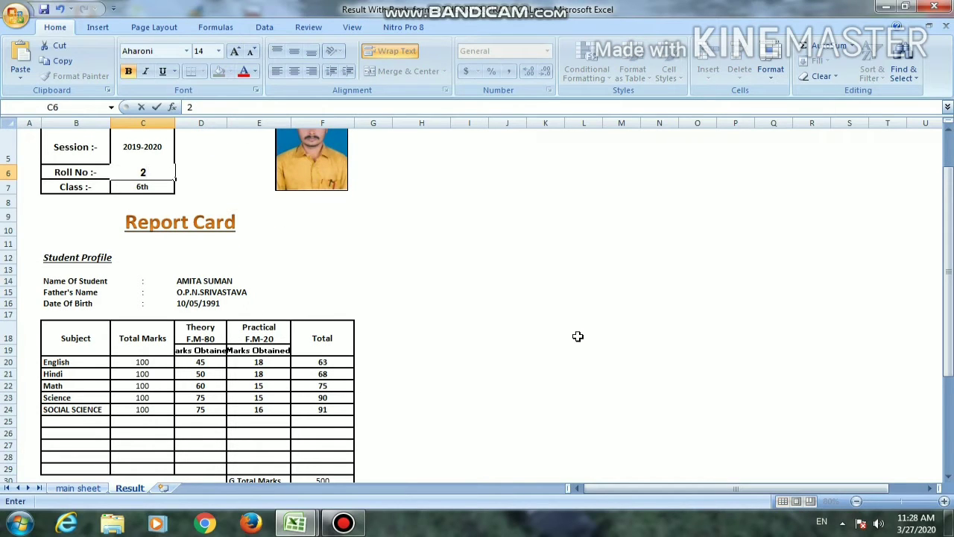
pyautogui.press('Return')
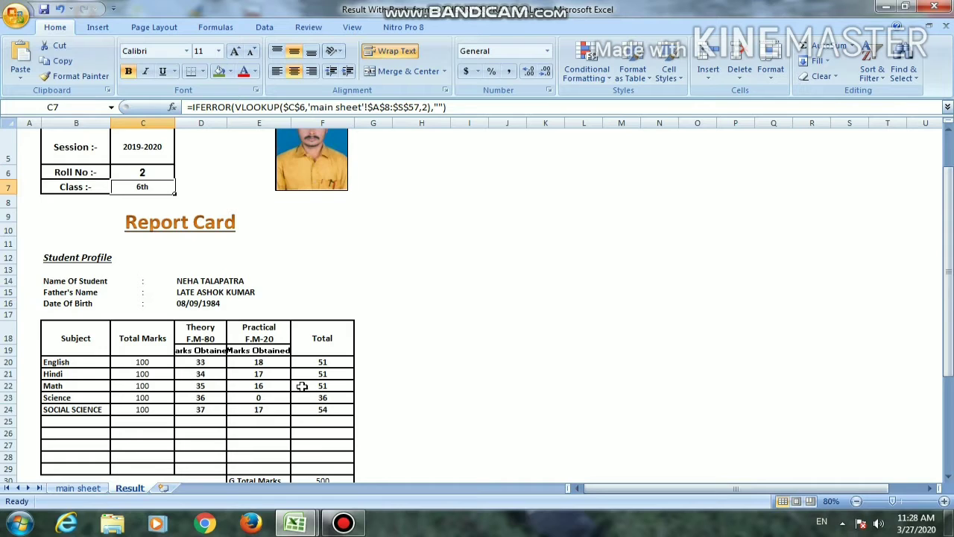
# Examine the report card's profile, marks, percentage and class rank for roll number 2, comparing it with the main sheet's records
pyautogui.scroll(-2, 304, 383)
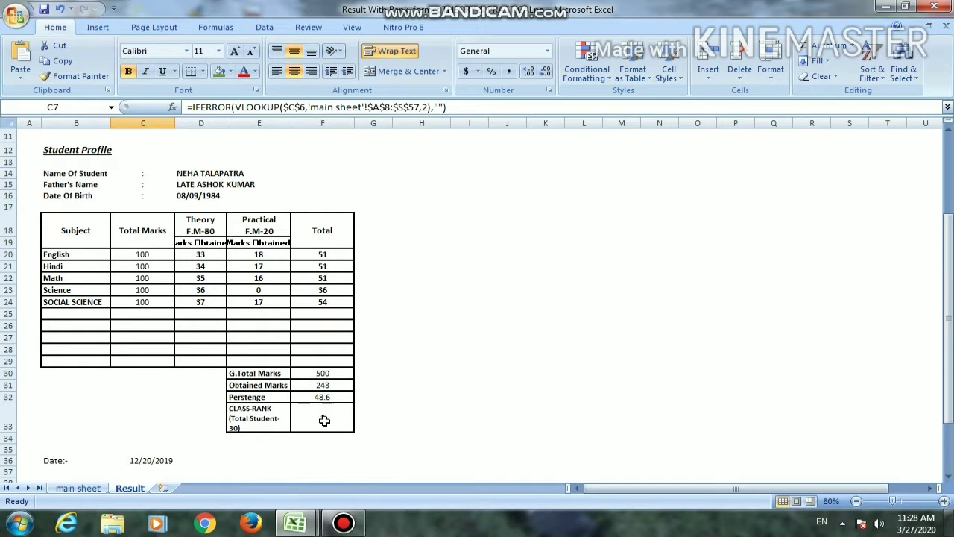
pyautogui.scroll(-1, 197, 391)
pyautogui.scroll(5, 194, 385)
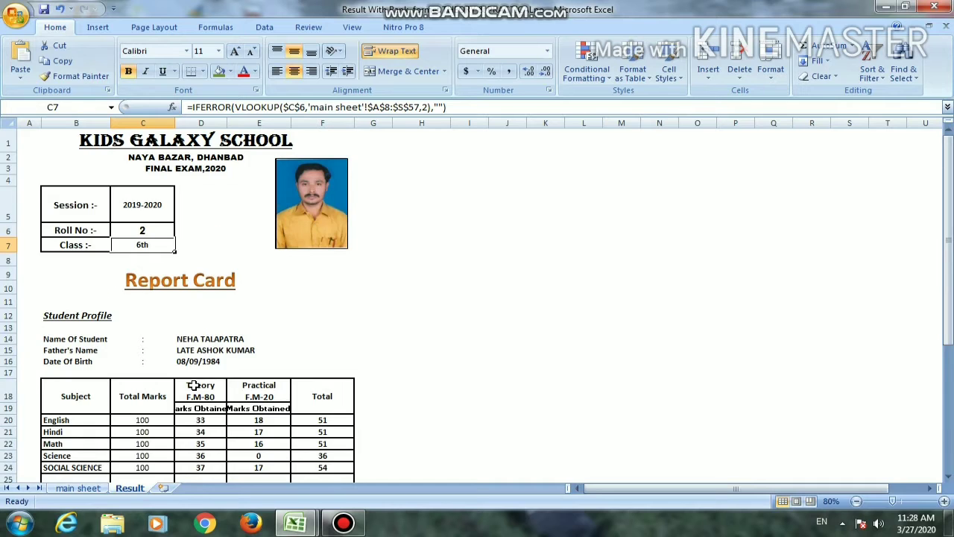
pyautogui.scroll(-2, 192, 385)
pyautogui.scroll(2, 194, 380)
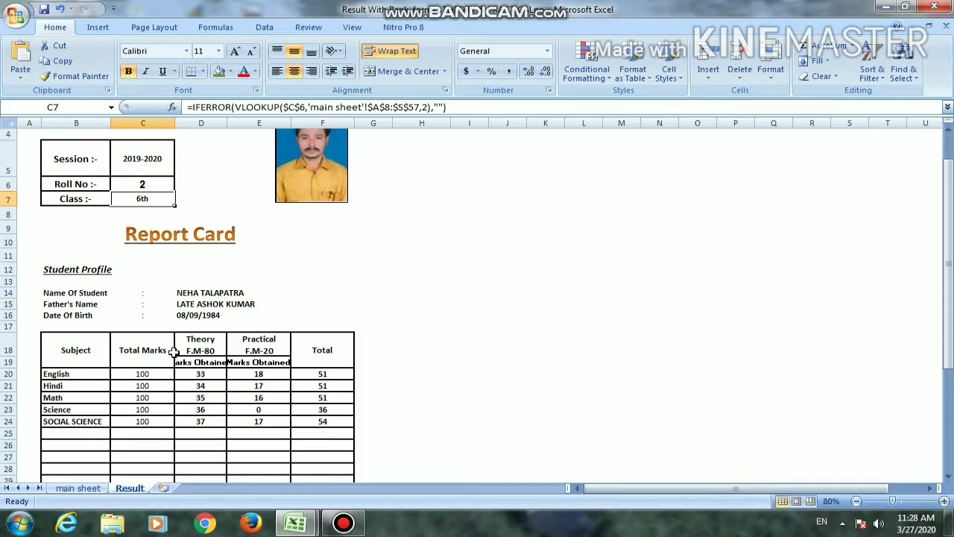
pyautogui.click(79, 488)
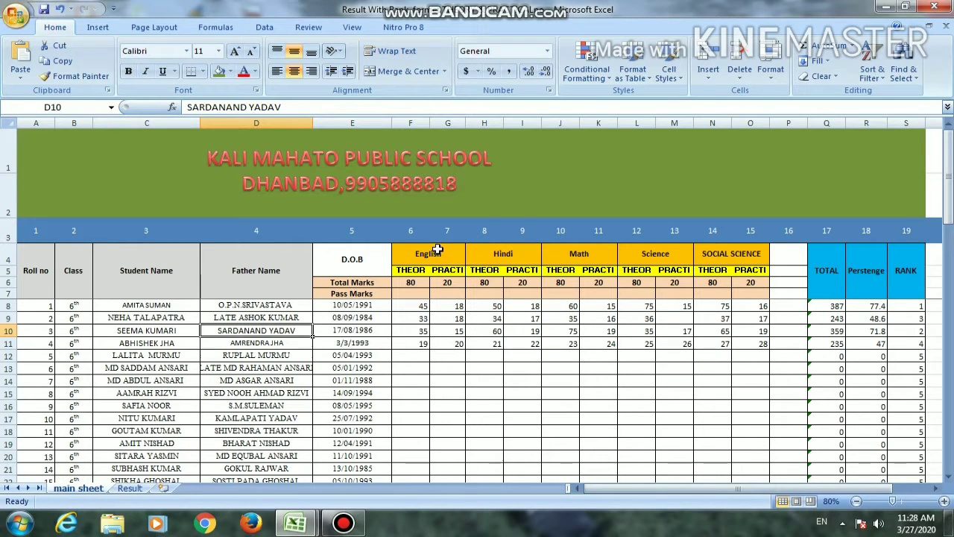
pyautogui.click(134, 488)
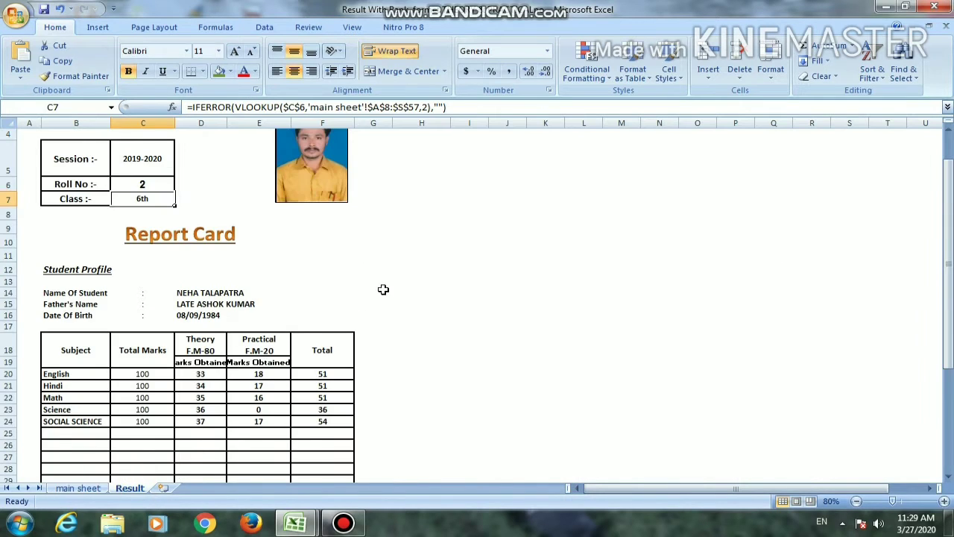
pyautogui.scroll(1, 383, 289)
pyautogui.scroll(-1, 278, 310)
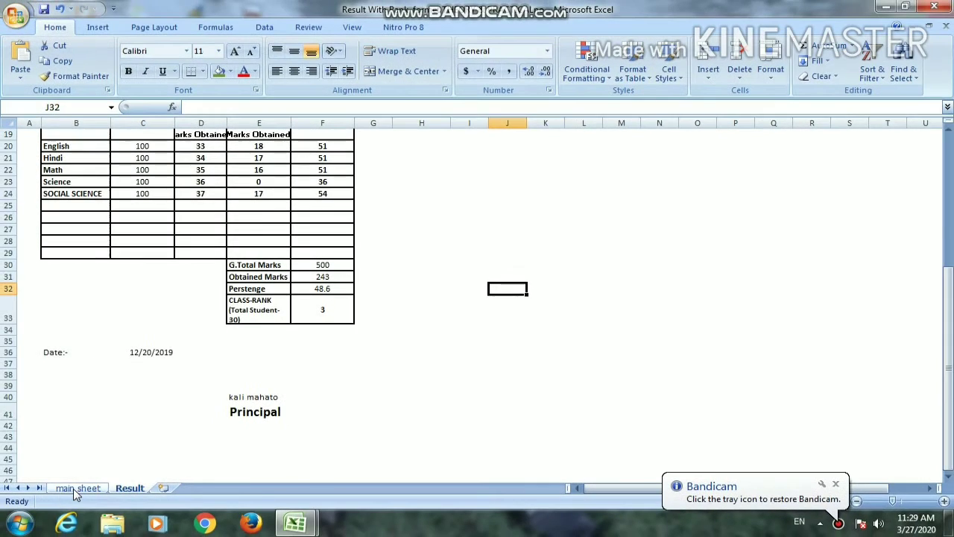
pyautogui.click(76, 489)
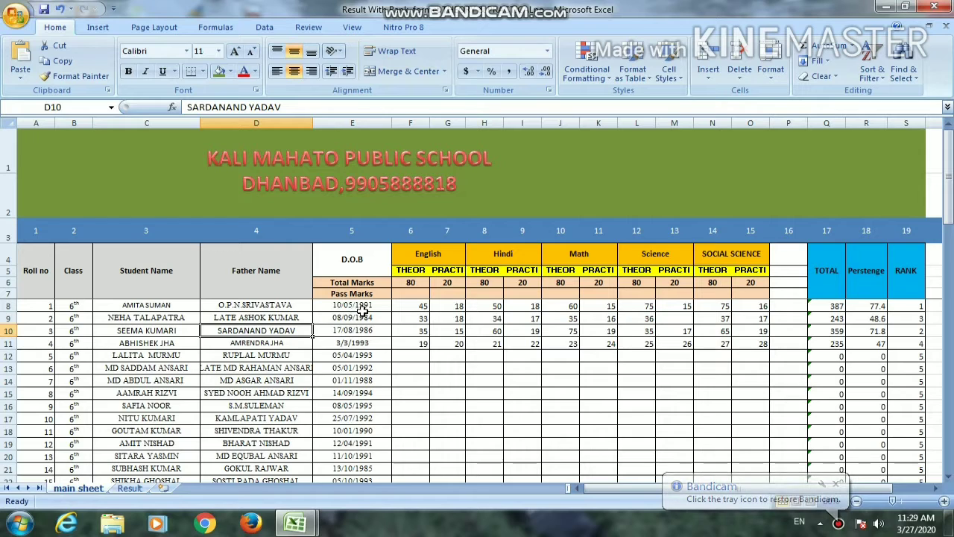
pyautogui.click(130, 487)
pyautogui.scroll(6, 347, 290)
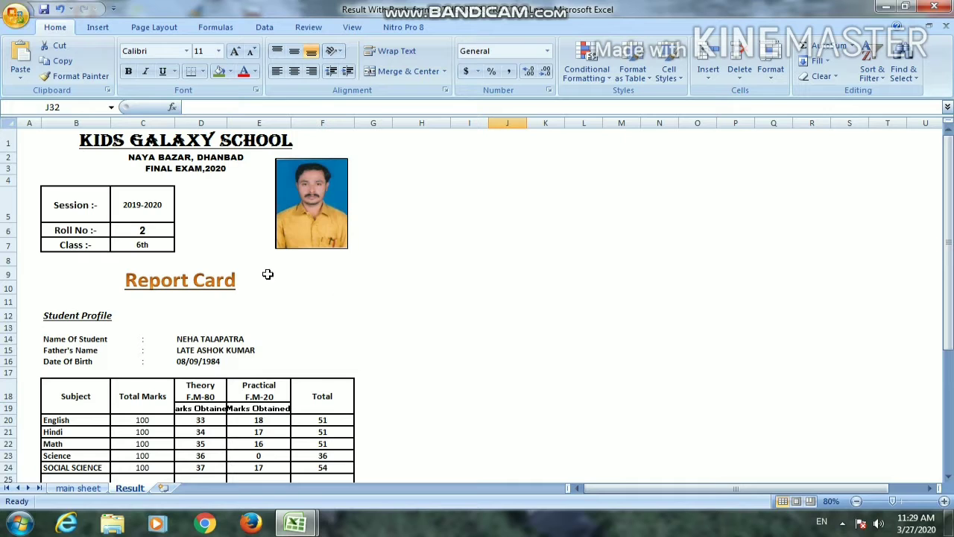
pyautogui.scroll(-1, 242, 403)
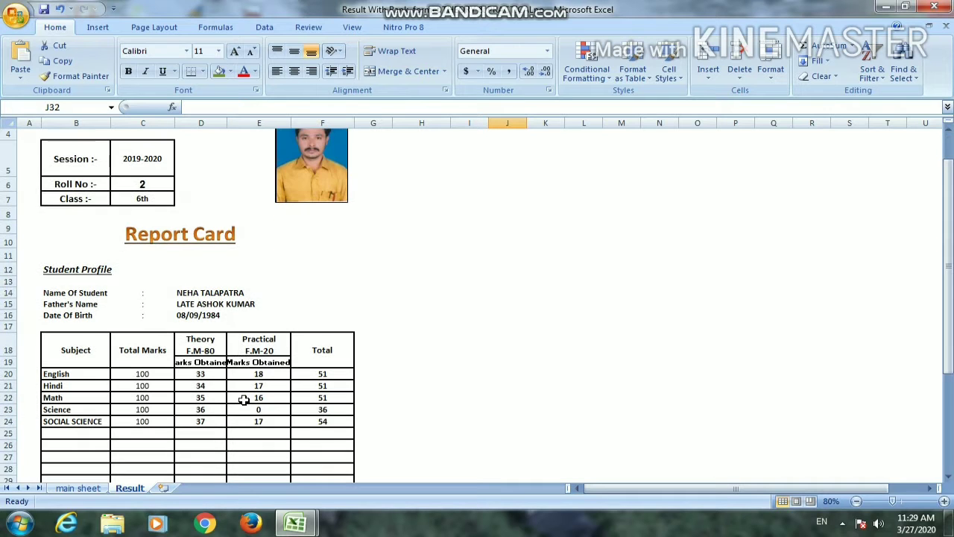
# Examine the main sheet's column headers from roll number and class through the subject marks to total, percentage and rank
pyautogui.click(93, 485)
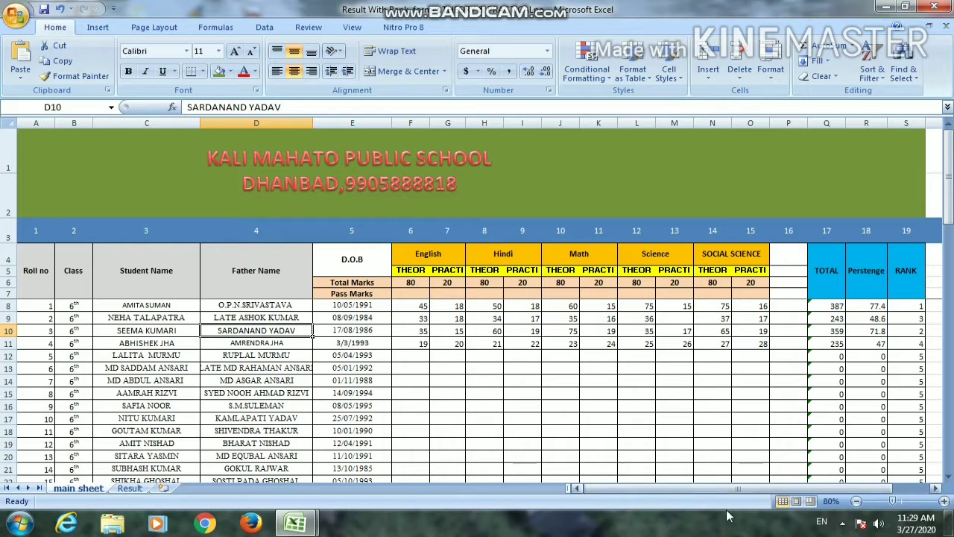
pyautogui.click(943, 501)
pyautogui.click(943, 501)
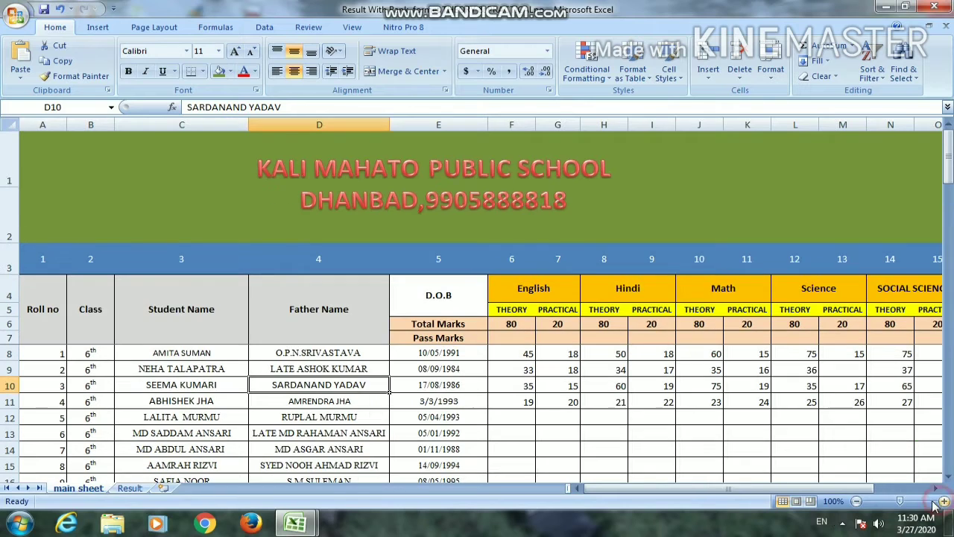
pyautogui.click(47, 312)
pyautogui.click(188, 184)
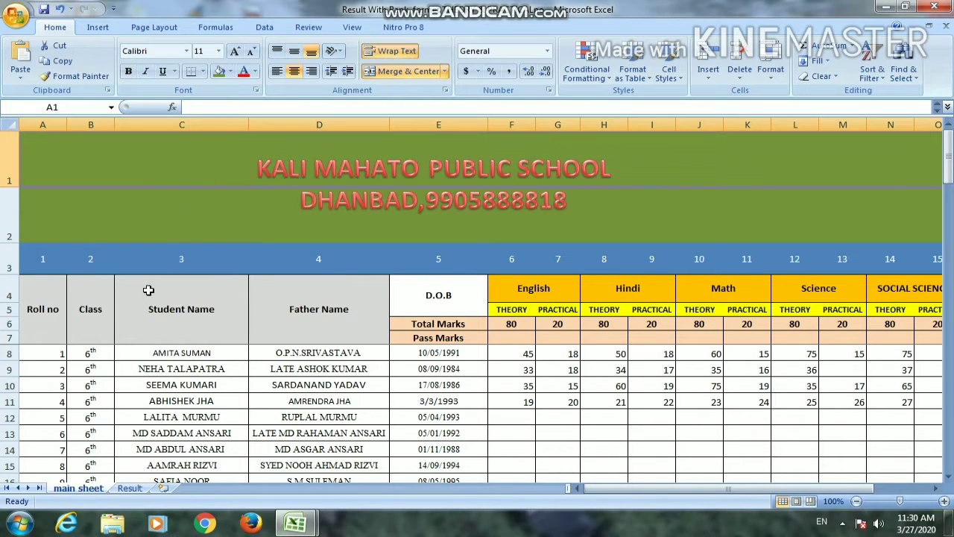
pyautogui.click(43, 313)
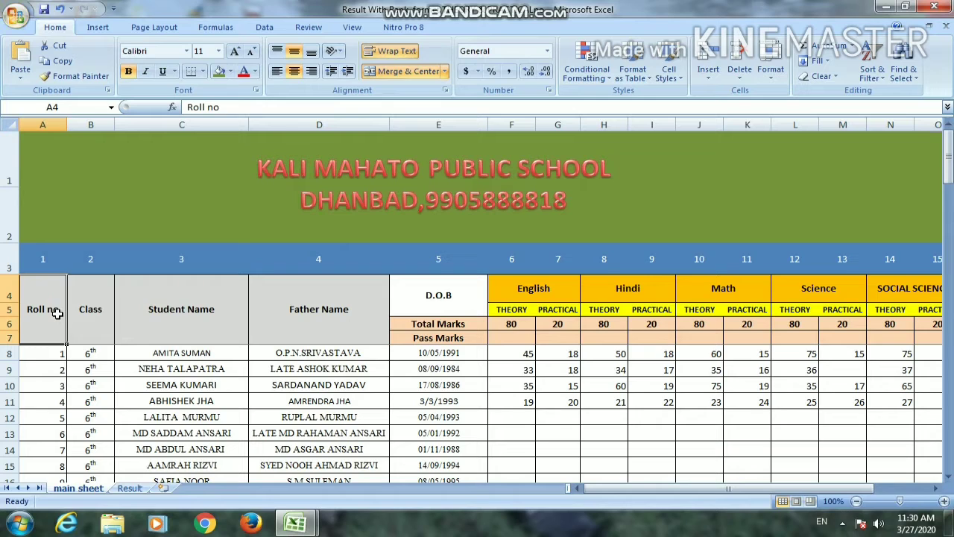
pyautogui.press('Right')
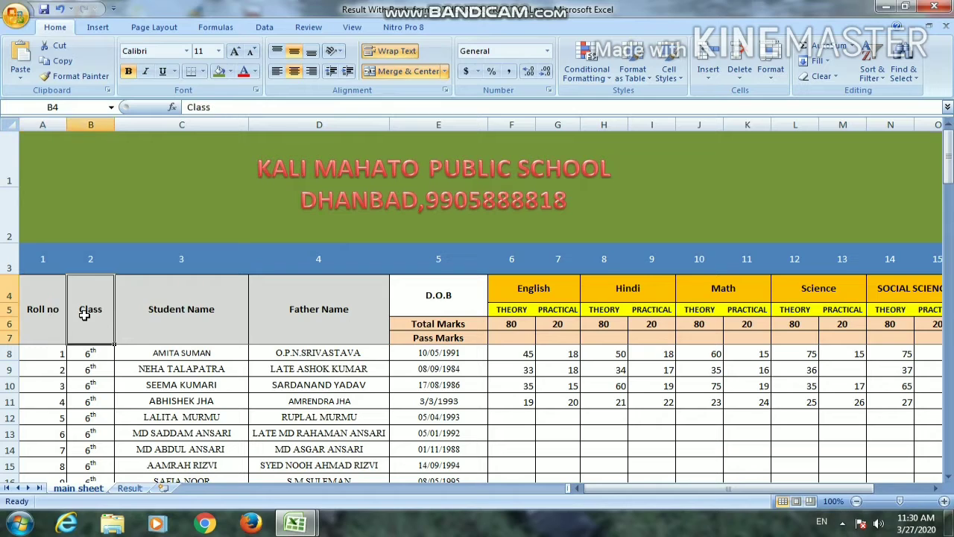
pyautogui.click(42, 312)
pyautogui.click(324, 316)
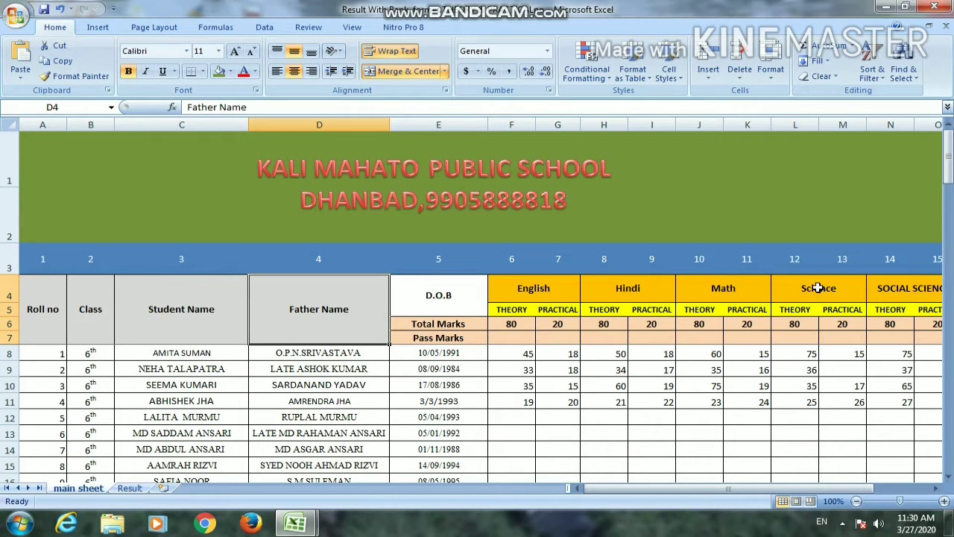
pyautogui.click(902, 293)
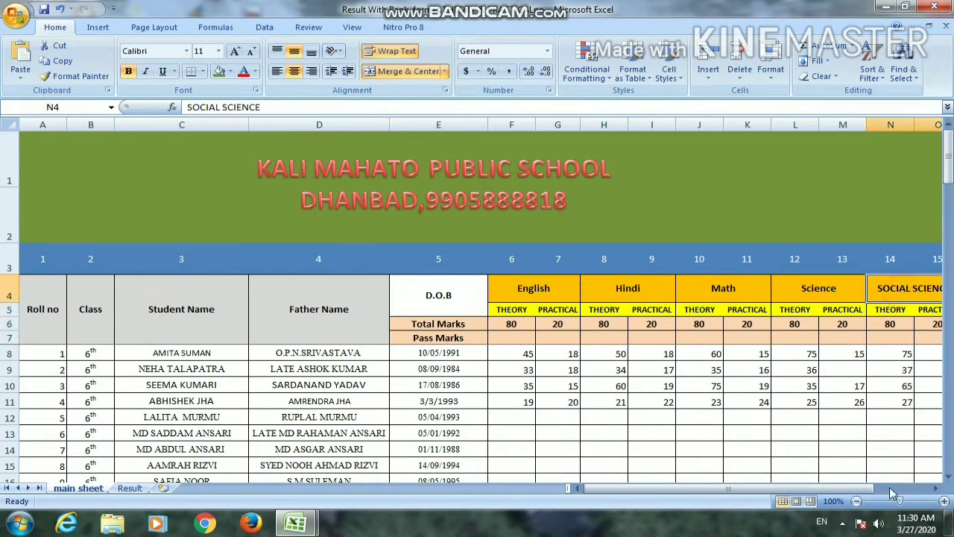
pyautogui.moveTo(869, 489); pyautogui.dragTo(930, 476)
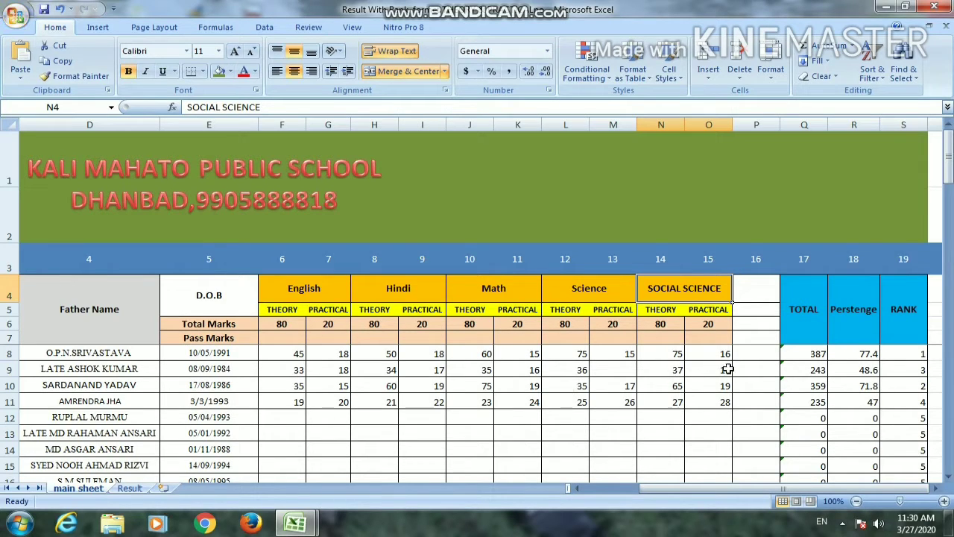
# Delete the total formulas in Q8:Q14 of the main sheet
pyautogui.click(796, 354)
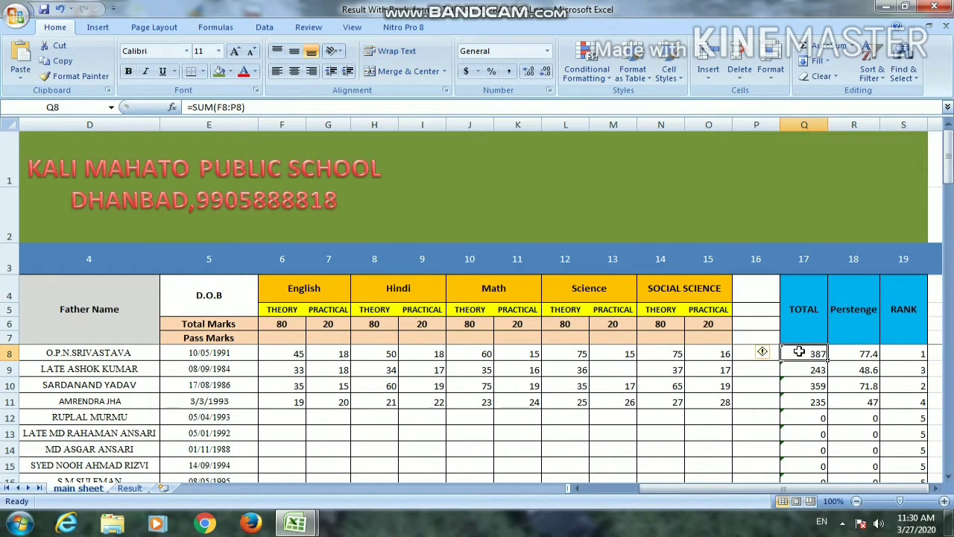
pyautogui.hotkey('shift', 'Down')
pyautogui.hotkey('shift', 'Down')
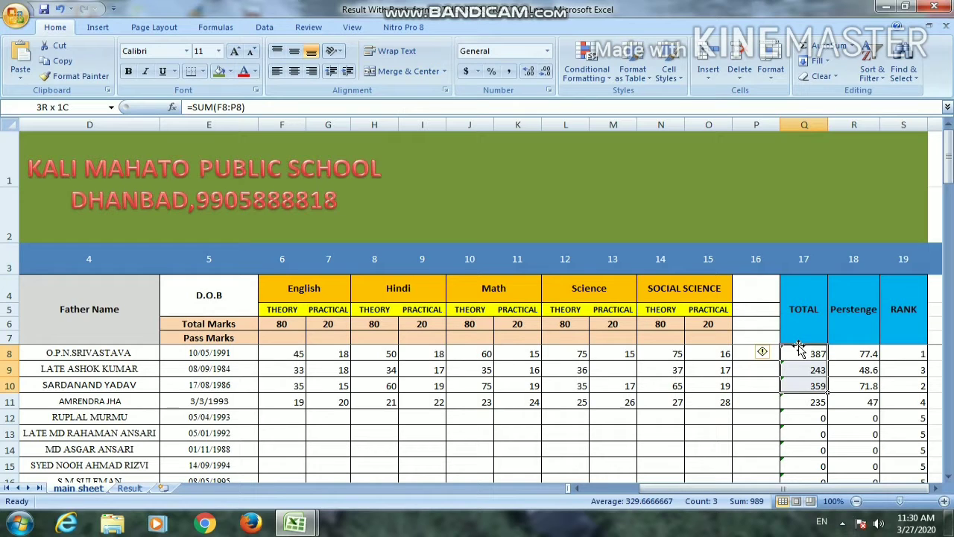
pyautogui.moveTo(798, 348); pyautogui.dragTo(808, 445)
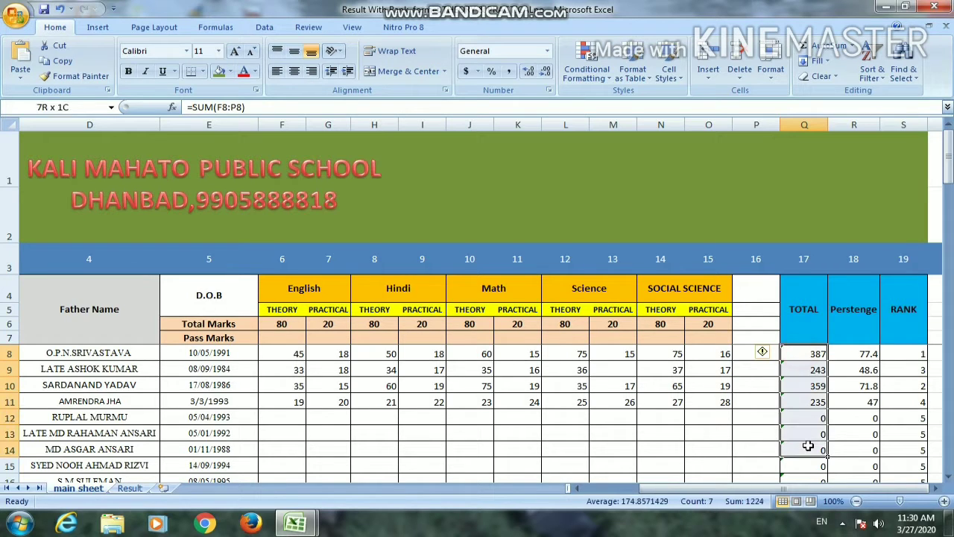
pyautogui.press('Delete')
# Enter =SUM(F8:O8) in Q8 to total the first student's theory and practical marks
pyautogui.click(808, 359)
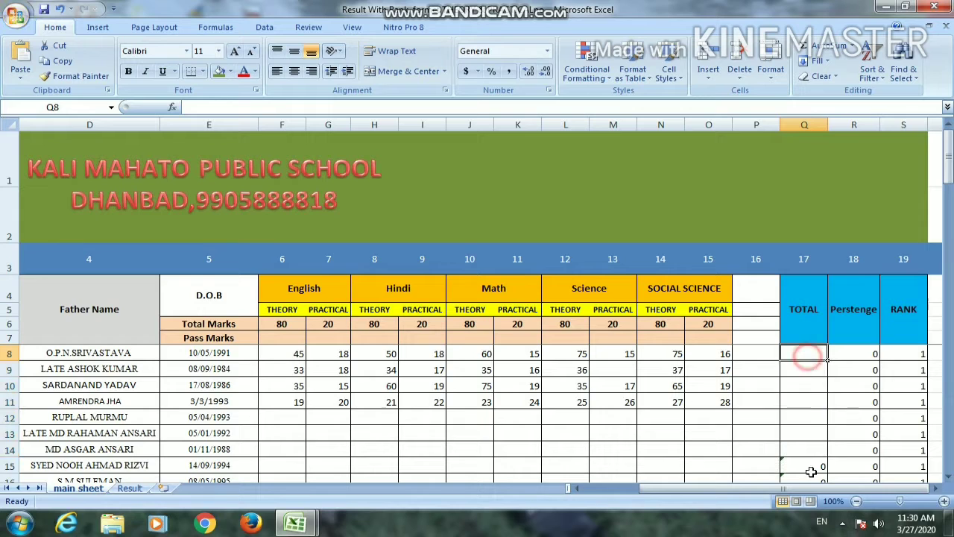
pyautogui.write('=')
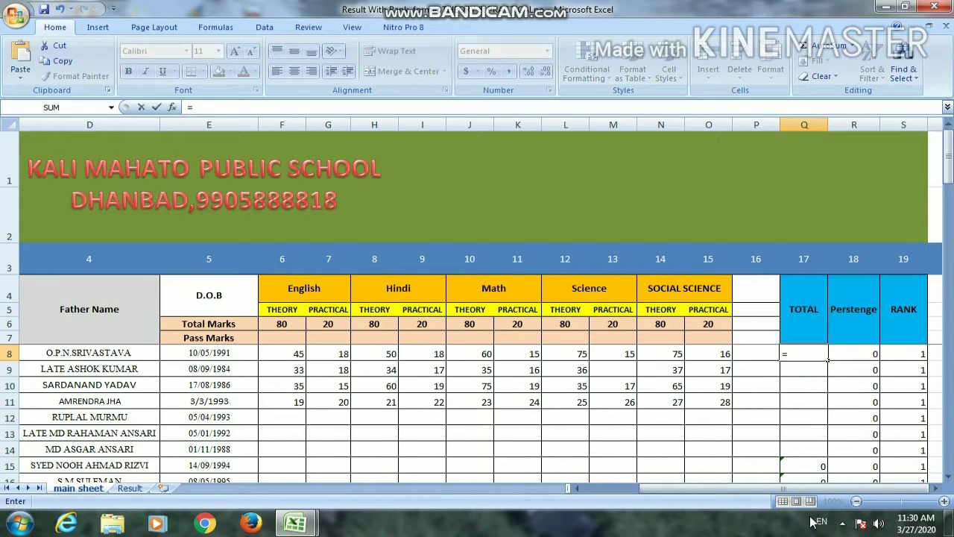
pyautogui.write('sum(')
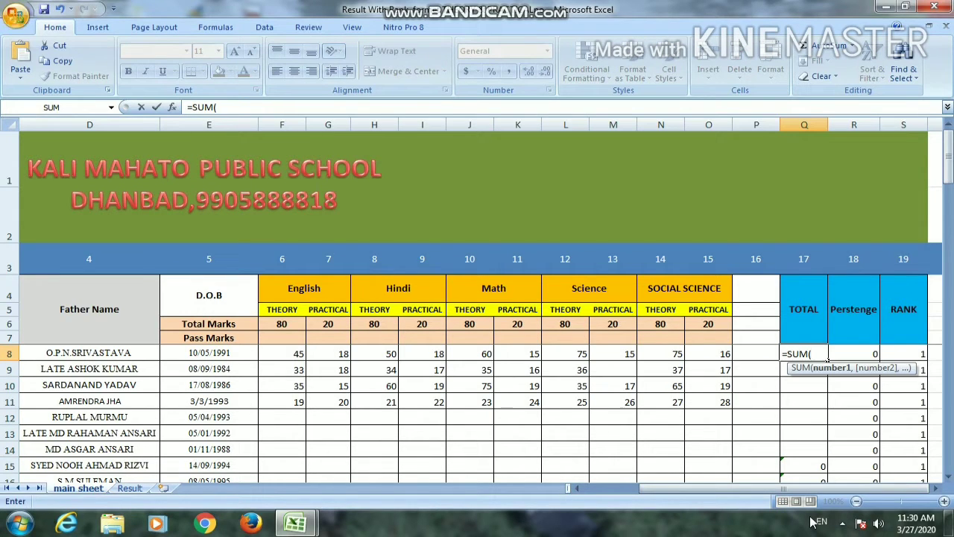
pyautogui.press('Left')
pyautogui.press('Left')
pyautogui.press('Left')
pyautogui.press('Left')
pyautogui.press('Left')
pyautogui.press('Left')
pyautogui.press('Left')
pyautogui.press('Left')
pyautogui.press('Left')
pyautogui.press('Left')
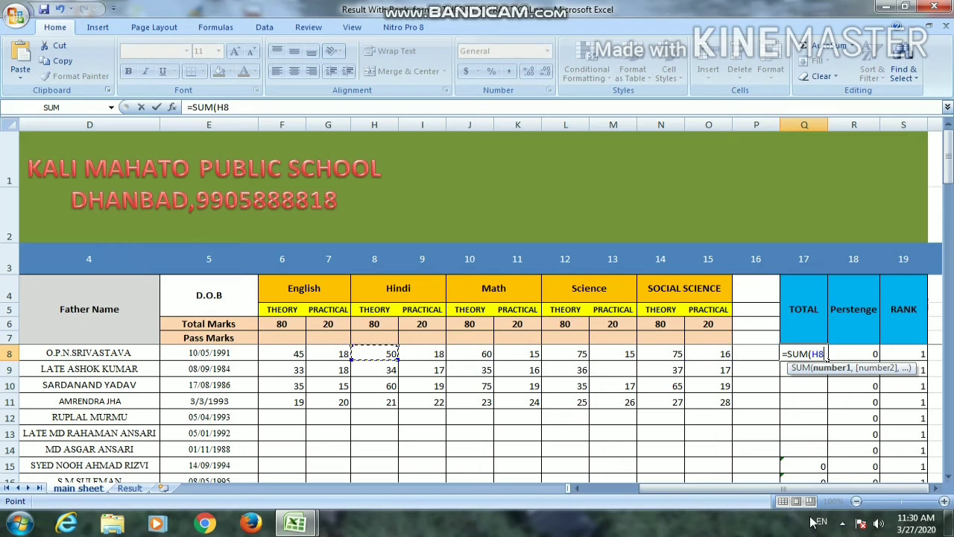
pyautogui.press('Left')
pyautogui.hotkey('shift', 'Right')
pyautogui.hotkey('shift', 'Right')
pyautogui.hotkey('shift', 'Right')
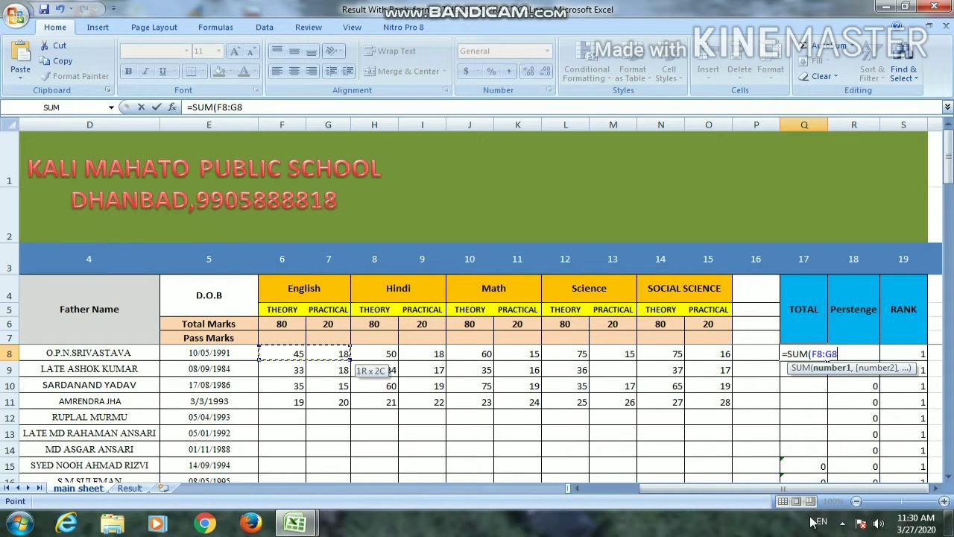
pyautogui.hotkey('shift', 'Right')
pyautogui.hotkey('shift', 'Right')
pyautogui.hotkey('shift', 'Right')
pyautogui.hotkey('shift', 'Right')
pyautogui.hotkey('shift', 'Right')
pyautogui.hotkey('shift', 'Right')
pyautogui.hotkey('shift', 'Right')
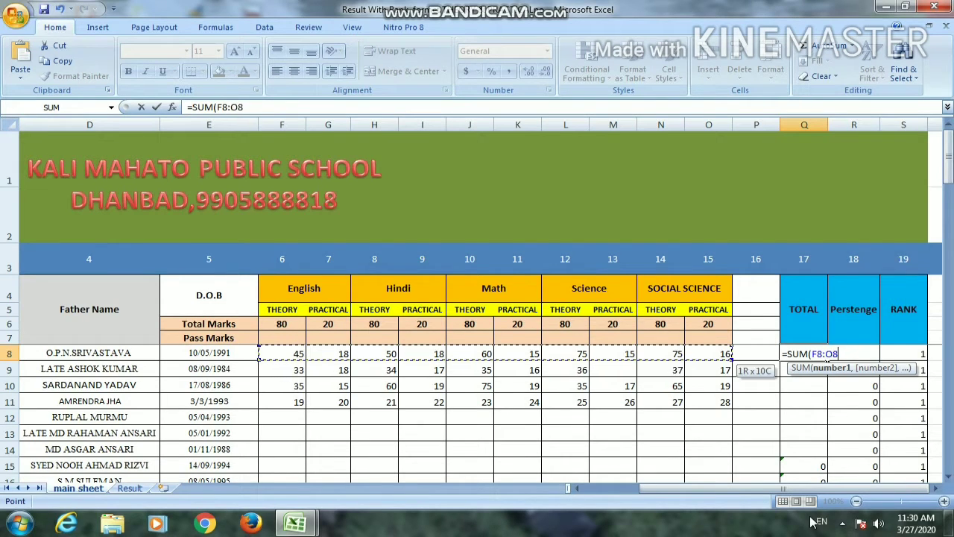
pyautogui.hotkey('shift', 'Left')
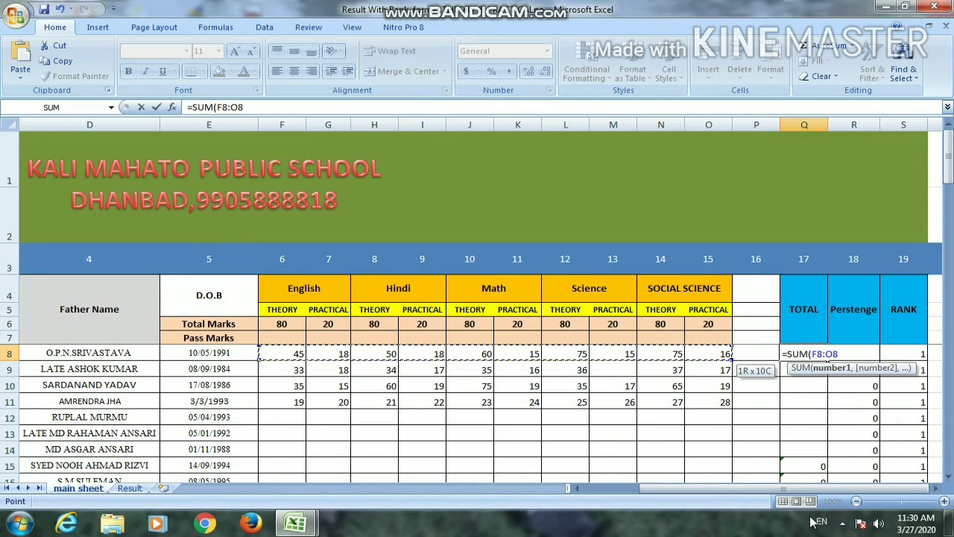
pyautogui.write(')')
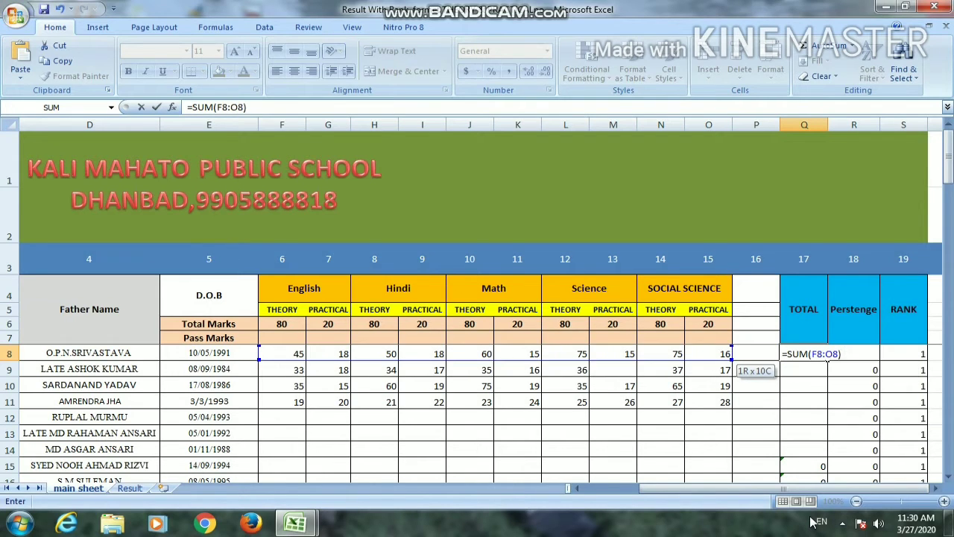
pyautogui.hotkey('ctrl', 'Return')
# Copy the total formula from Q8 into Q9:Q57 for the remaining students and return to Q8
pyautogui.hotkey('ctrl', 'c')
pyautogui.press('Down')
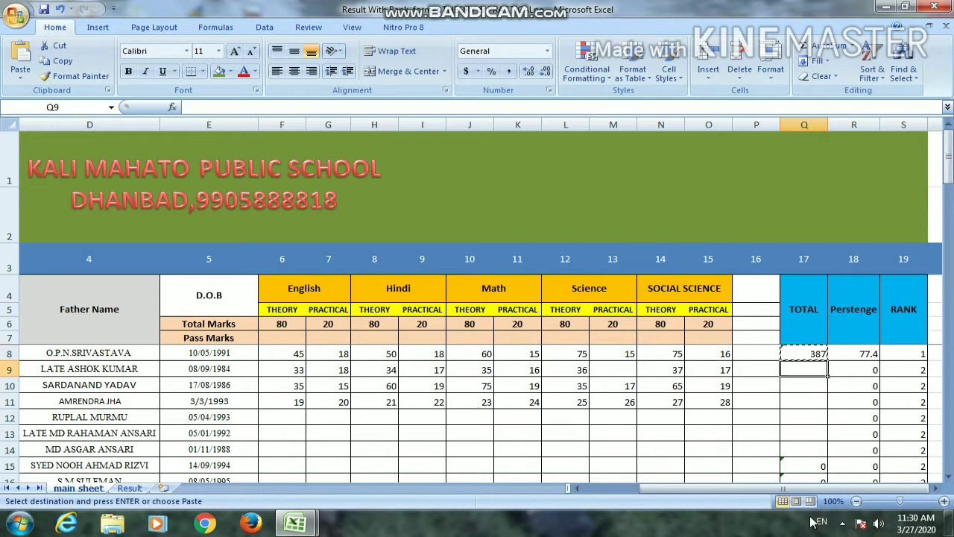
pyautogui.hotkey('shift', 'Down')
pyautogui.hotkey('shift', 'Down')
pyautogui.hotkey('shift', 'Down')
pyautogui.hotkey('shift', 'Down')
pyautogui.hotkey('shift', 'Down')
pyautogui.hotkey('shift', 'Down')
pyautogui.moveTo(812, 518); pyautogui.dragTo(812, 522)
pyautogui.press('Return')
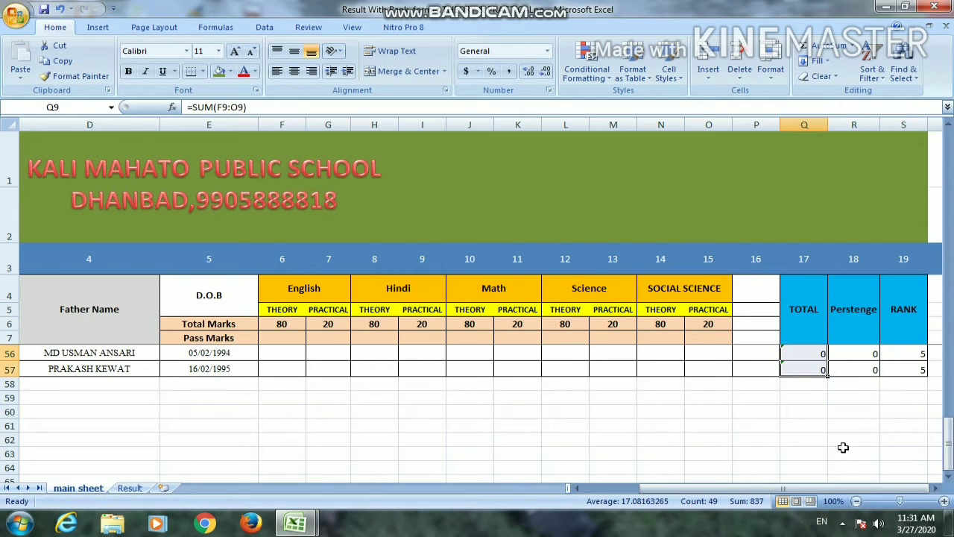
pyautogui.click(799, 307)
pyautogui.press('Down')
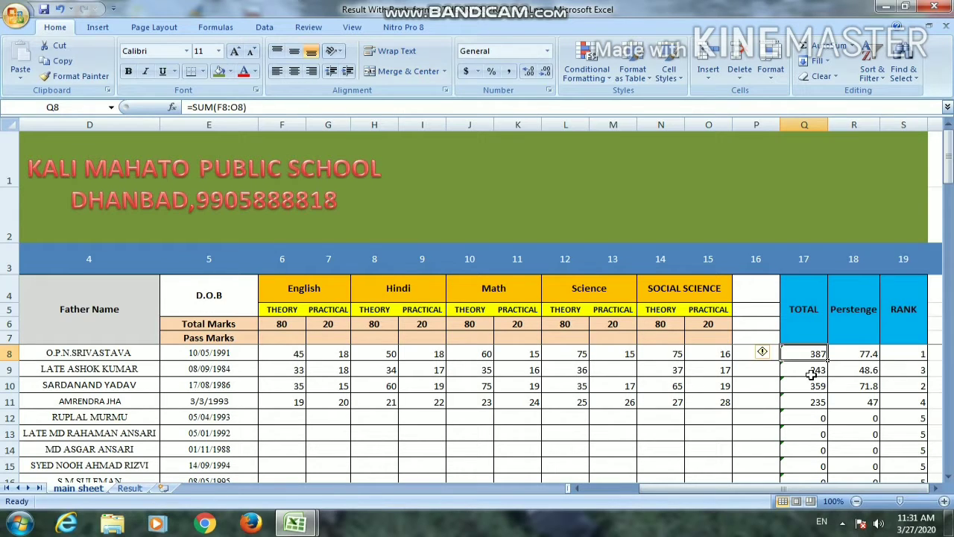
# Enter =Q8/5 in R8 of the main sheet to calculate the first student's percentage
pyautogui.click(851, 320)
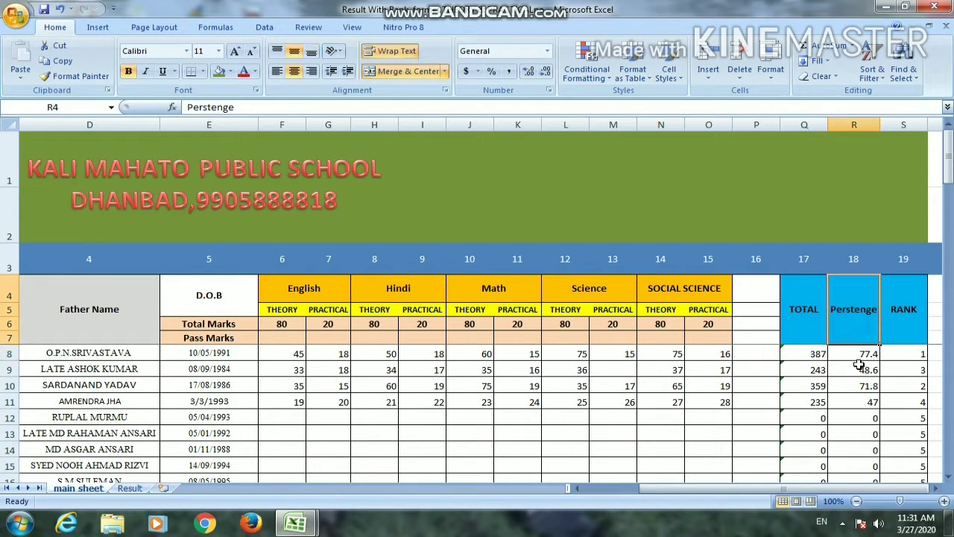
pyautogui.click(854, 352)
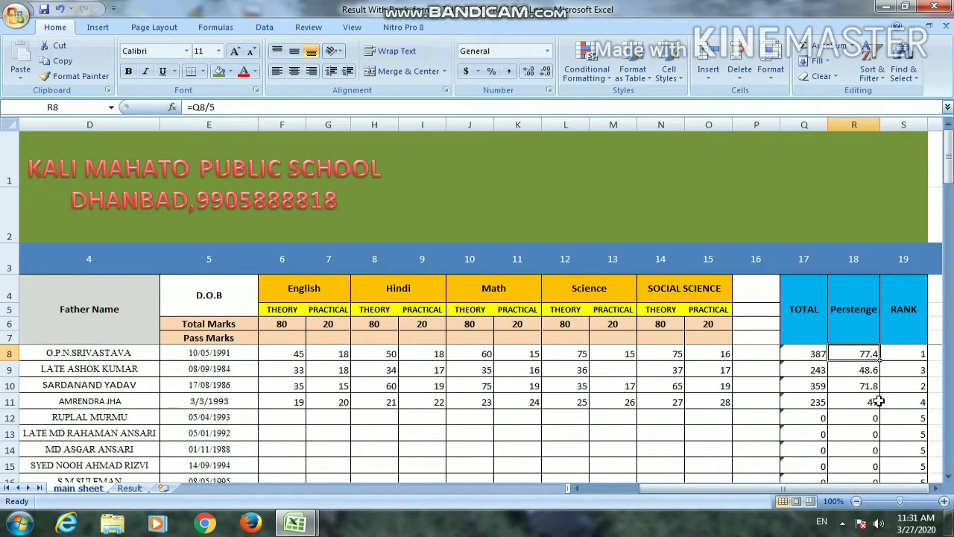
pyautogui.write('=')
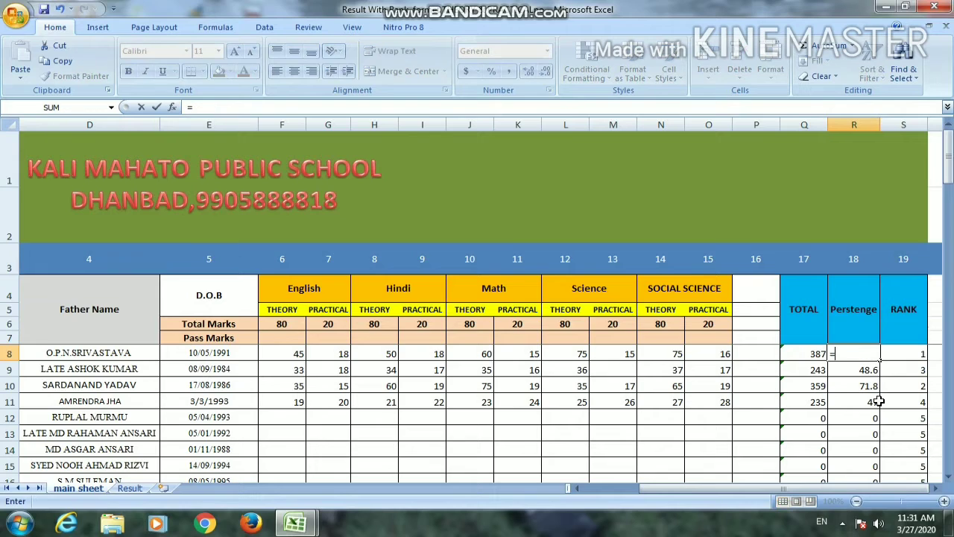
pyautogui.press('Left')
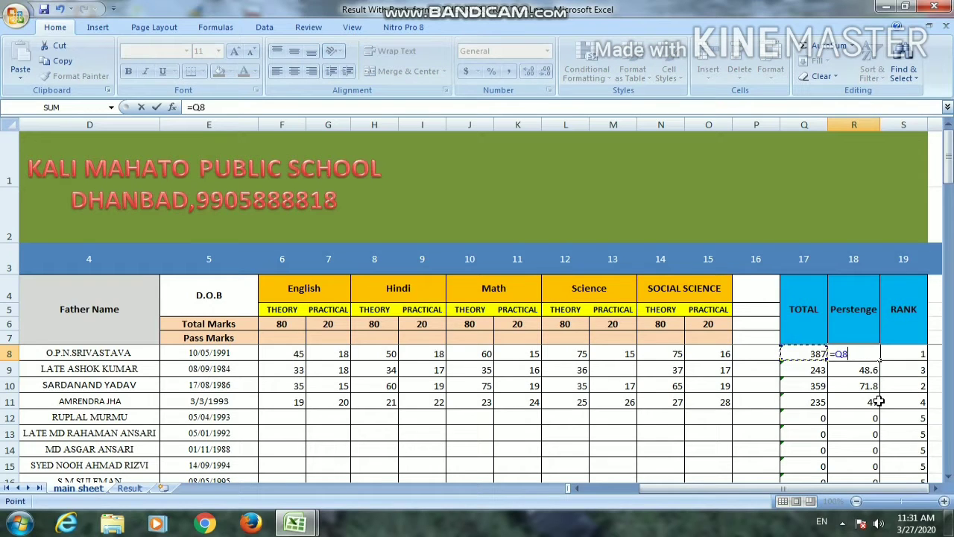
pyautogui.press('Return')
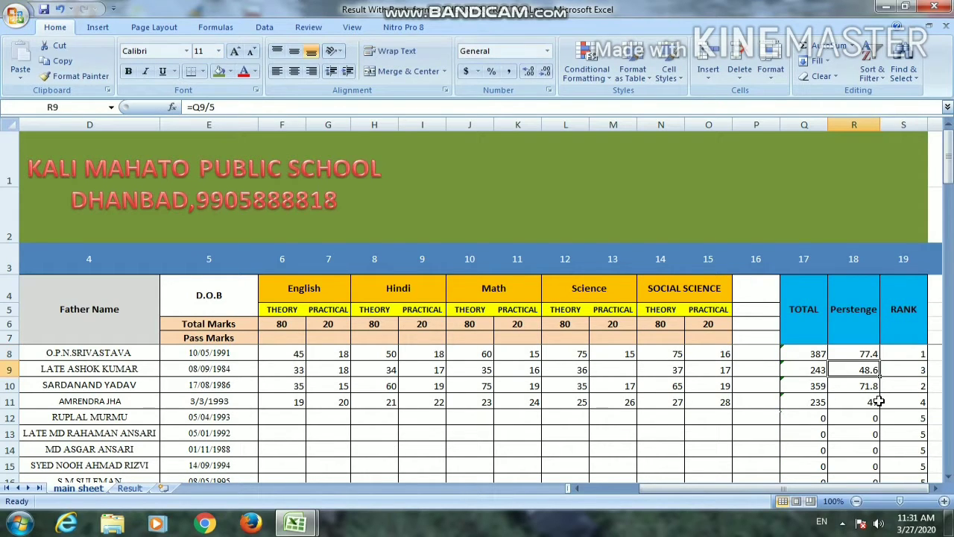
# Copy the percentage formula from R8 into Q9:R57
pyautogui.press('Up')
pyautogui.hotkey('ctrl', 'c')
pyautogui.press('Down')
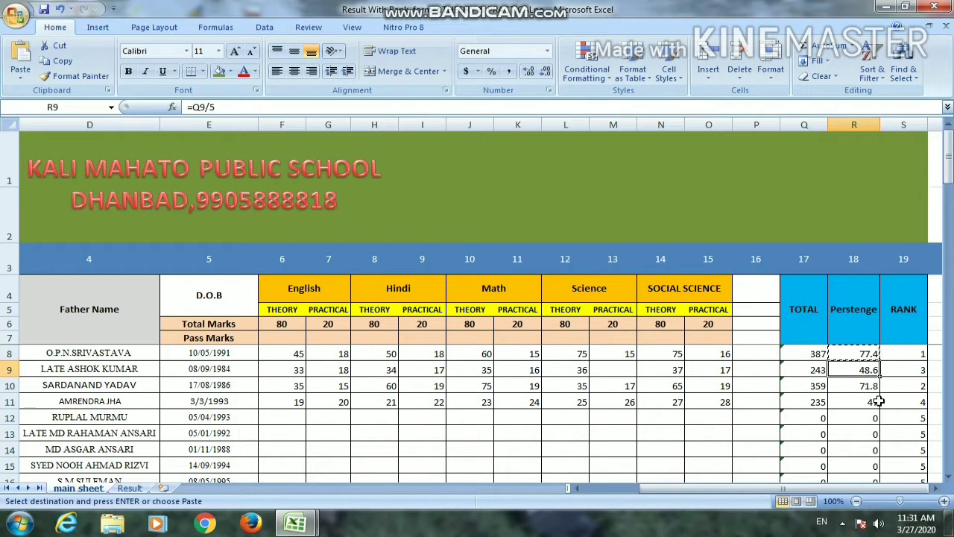
pyautogui.hotkey('ctrl', 'shift', 'Down')
pyautogui.hotkey('shift', 'Left')
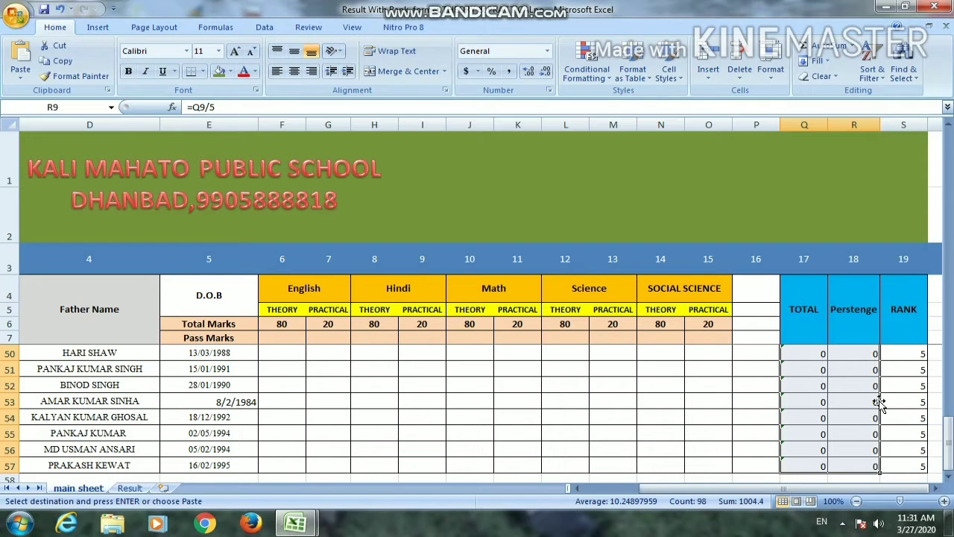
pyautogui.press('Return')
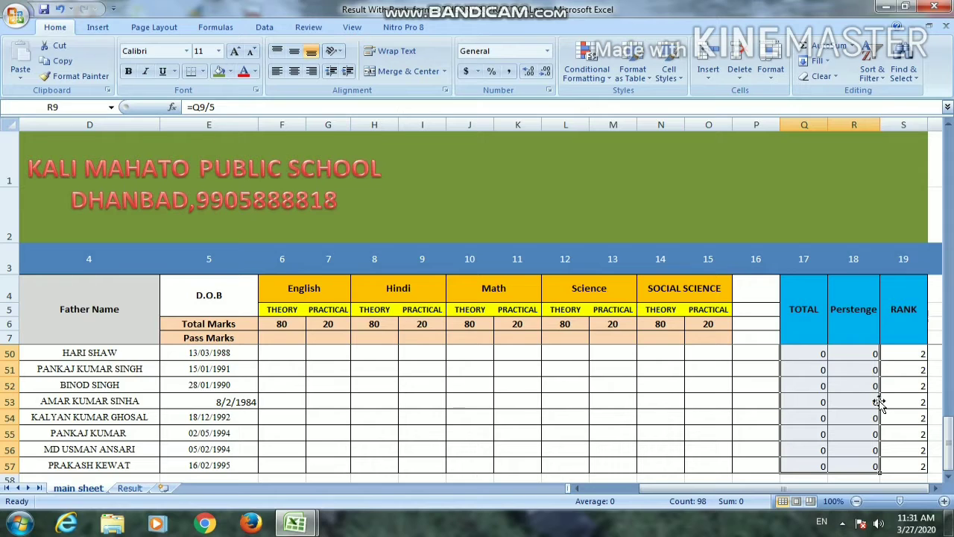
# Delete the rank formulas in S8:S57 of the main sheet
pyautogui.click(848, 313)
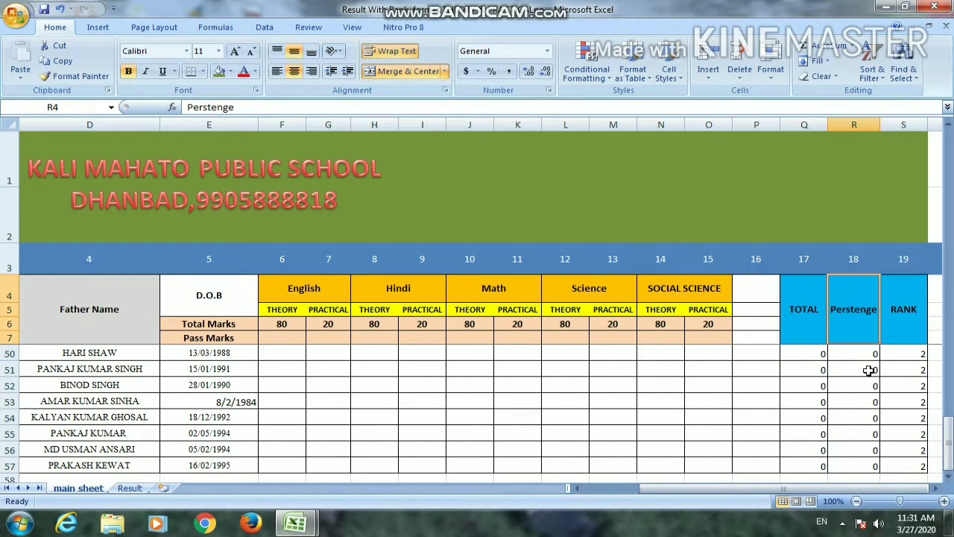
pyautogui.press('Right')
pyautogui.press('Down')
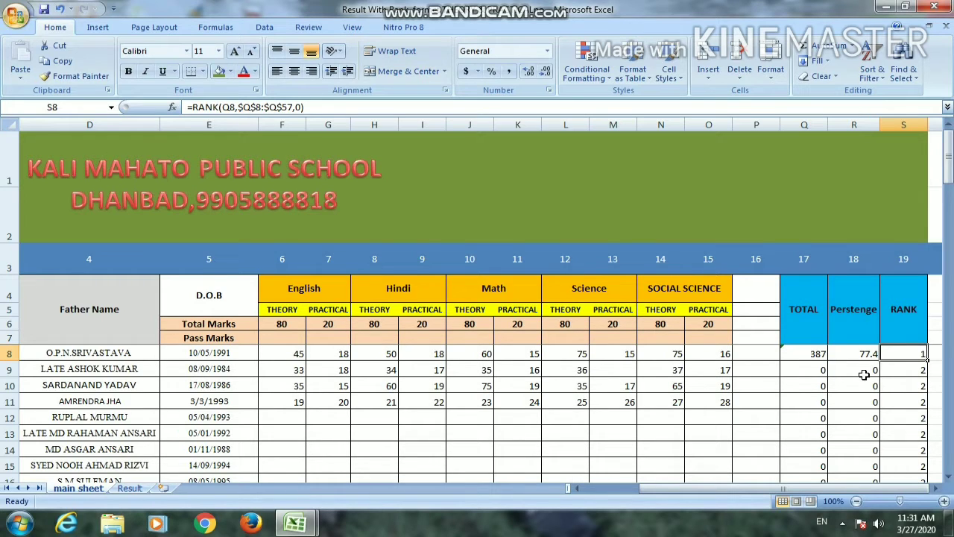
pyautogui.hotkey('ctrl', 'shift', 'Down')
pyautogui.press('Delete')
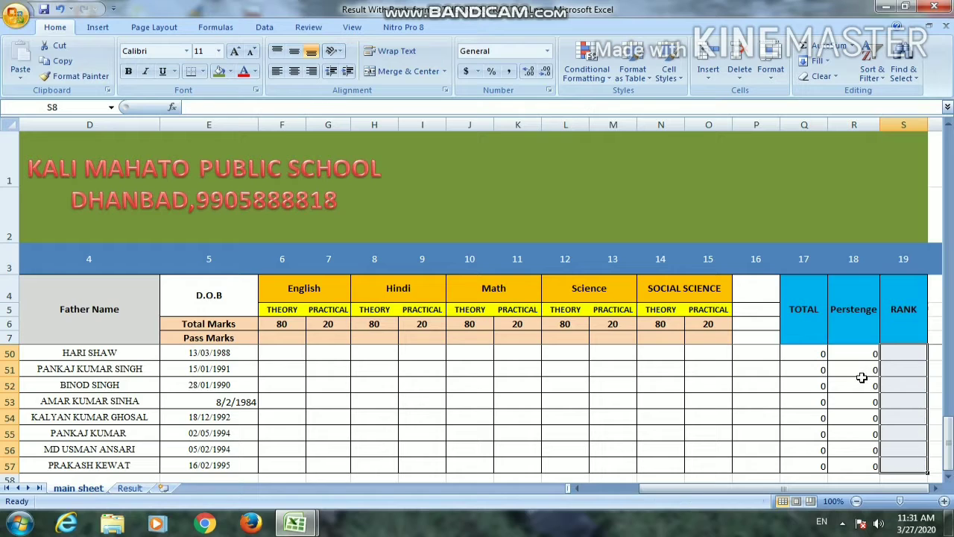
# Enter =RANK(Q8,Q8:Q59,0) in S8 to rank the first student's total in descending order
pyautogui.click(891, 328)
pyautogui.press('Down')
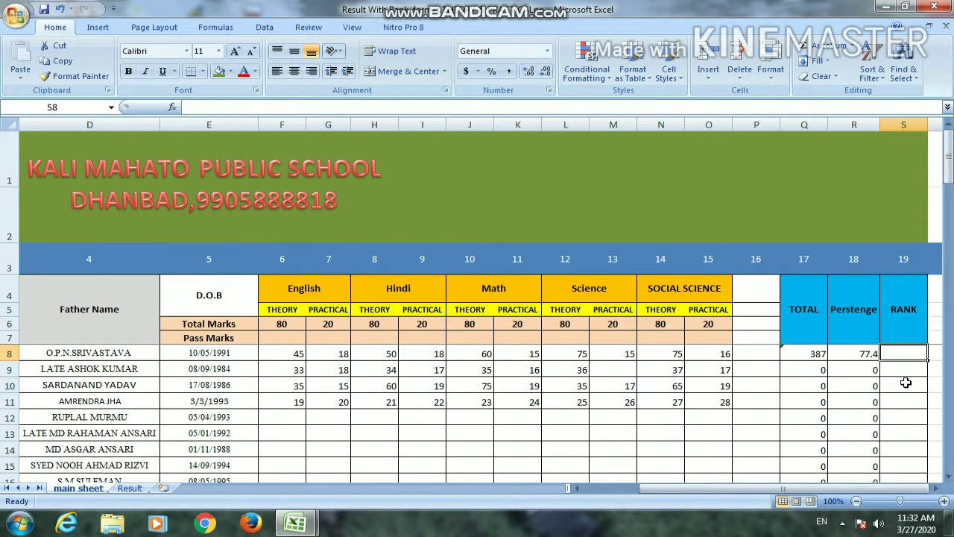
pyautogui.write('=rank')
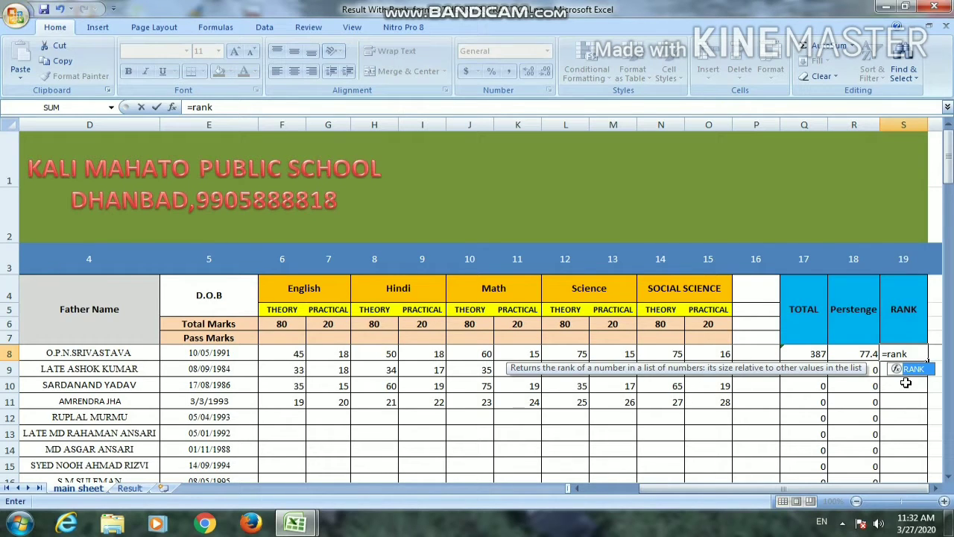
pyautogui.press('Tab')
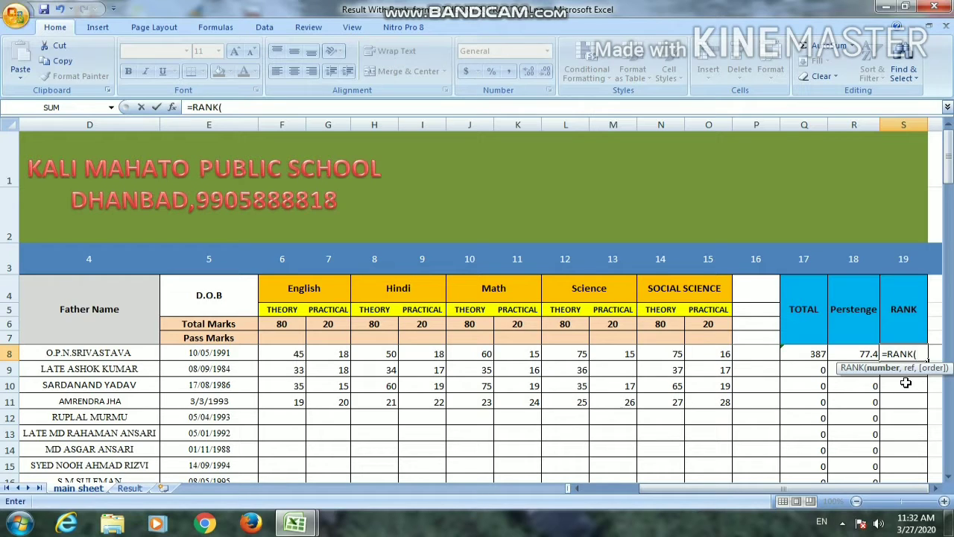
pyautogui.click(806, 352)
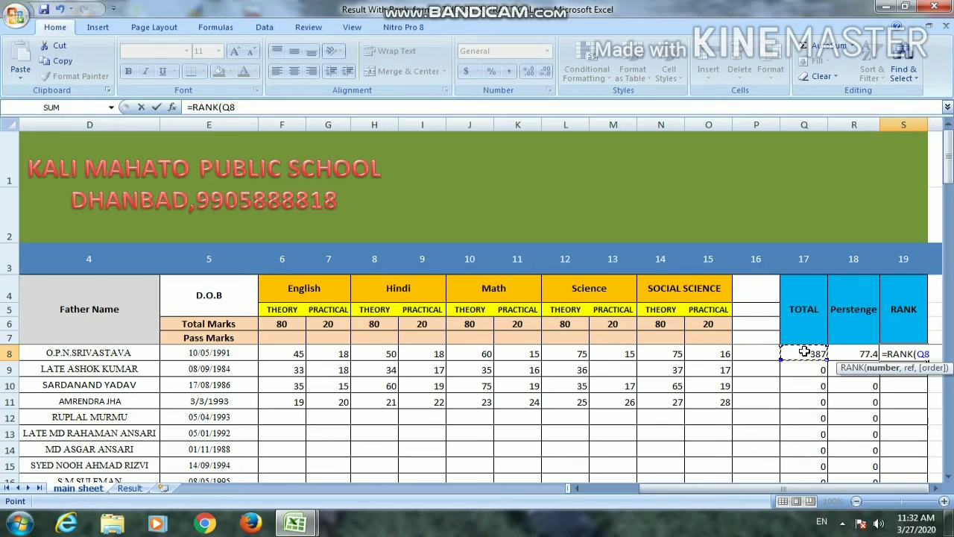
pyautogui.write(',')
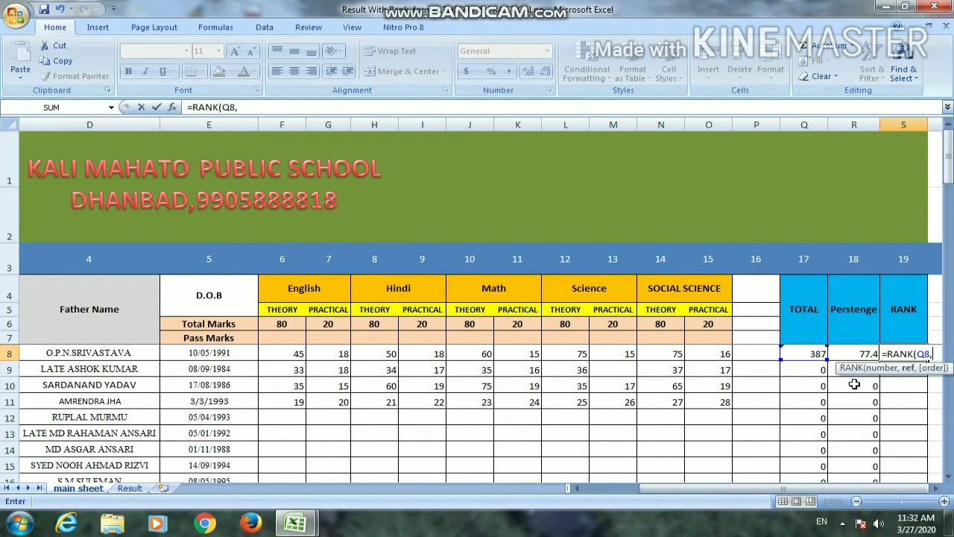
pyautogui.click(809, 351)
pyautogui.hotkey('shift', 'Down')
pyautogui.hotkey('shift', 'Down')
pyautogui.hotkey('shift', 'Down')
pyautogui.hotkey('shift', 'Down')
pyautogui.hotkey('shift', 'Down')
pyautogui.hotkey('shift', 'Down')
pyautogui.hotkey('shift', 'Down')
pyautogui.hotkey('shift', 'Down')
pyautogui.hotkey('shift', 'Down')
pyautogui.hotkey('shift', 'Down')
pyautogui.hotkey('shift', 'Down')
pyautogui.hotkey('shift', 'Down')
pyautogui.hotkey('shift', 'Down')
pyautogui.hotkey('shift', 'Down')
pyautogui.hotkey('shift', 'Down')
pyautogui.hotkey('shift', 'Down')
pyautogui.hotkey('shift', 'Down')
pyautogui.hotkey('shift', 'Down')
pyautogui.hotkey('shift', 'Down')
pyautogui.hotkey('shift', 'Down')
pyautogui.hotkey('shift', 'Down')
pyautogui.hotkey('shift', 'Down')
pyautogui.hotkey('shift', 'Down')
pyautogui.hotkey('shift', 'Down')
pyautogui.hotkey('shift', 'Down')
pyautogui.hotkey('shift', 'Down')
pyautogui.hotkey('shift', 'Down')
pyautogui.hotkey('shift', 'Down')
pyautogui.hotkey('shift', 'Down')
pyautogui.hotkey('shift', 'Down')
pyautogui.hotkey('shift', 'Down')
pyautogui.hotkey('shift', 'Down')
pyautogui.hotkey('shift', 'Down')
pyautogui.hotkey('shift', 'Down')
pyautogui.hotkey('shift', 'Down')
pyautogui.hotkey('shift', 'Down')
pyautogui.hotkey('shift', 'Down')
pyautogui.hotkey('shift', 'Down')
pyautogui.hotkey('shift', 'Down')
pyautogui.hotkey('shift', 'Down')
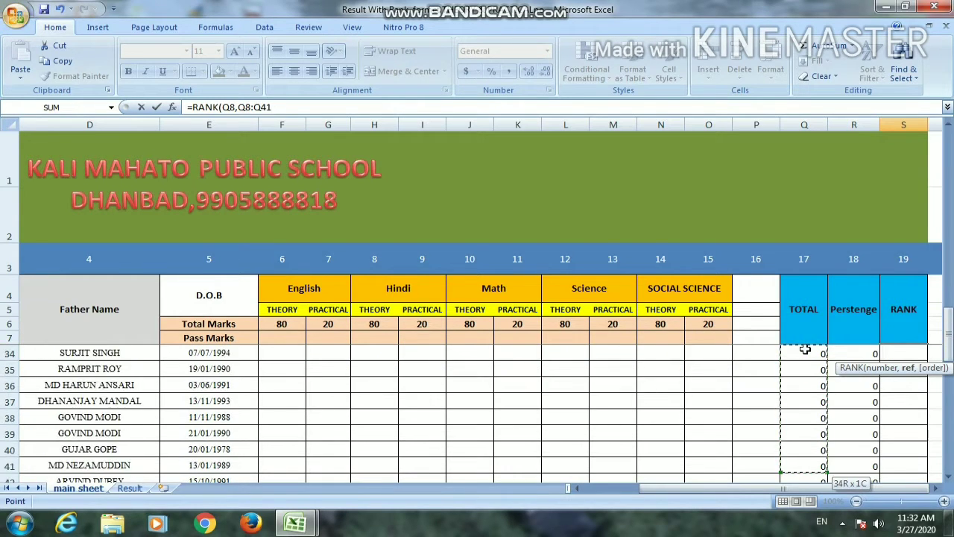
pyautogui.hotkey('shift', 'Up')
pyautogui.hotkey('shift', 'Up')
pyautogui.hotkey('shift', 'Up')
pyautogui.hotkey('shift', 'Up')
pyautogui.hotkey('shift', 'Up')
pyautogui.hotkey('shift', 'Up')
pyautogui.hotkey('shift', 'Up')
pyautogui.hotkey('shift', 'Up')
pyautogui.hotkey('shift', 'Up')
pyautogui.hotkey('shift', 'Up')
pyautogui.hotkey('shift', 'Up')
pyautogui.hotkey('shift', 'Up')
pyautogui.hotkey('shift', 'Up')
pyautogui.hotkey('shift', 'Up')
pyautogui.hotkey('shift', 'Up')
pyautogui.hotkey('shift', 'Up')
pyautogui.hotkey('shift', 'Up')
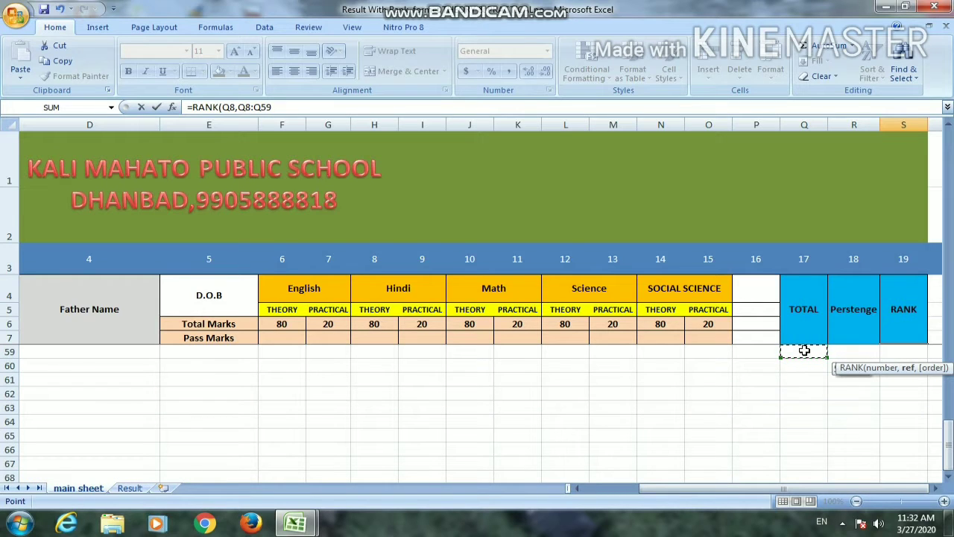
pyautogui.write(',')
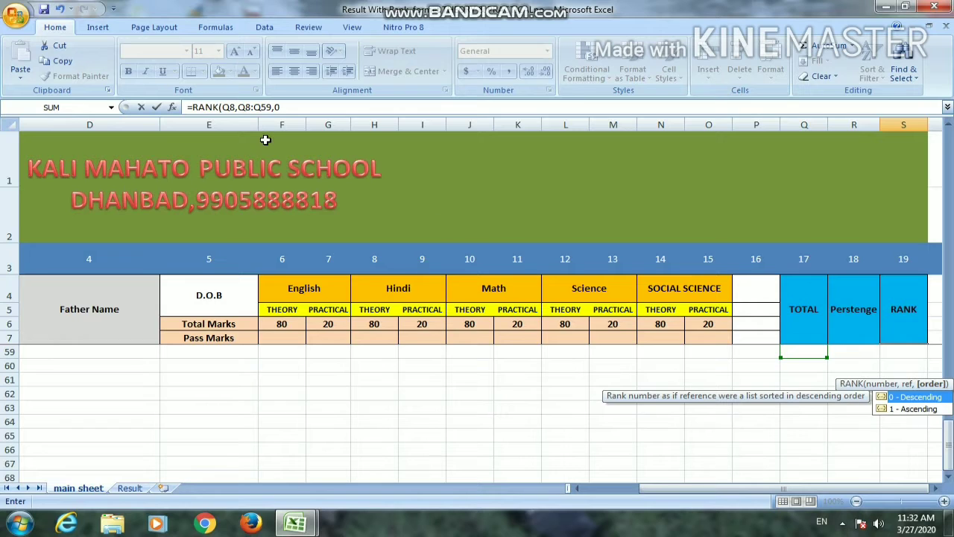
pyautogui.write('0')
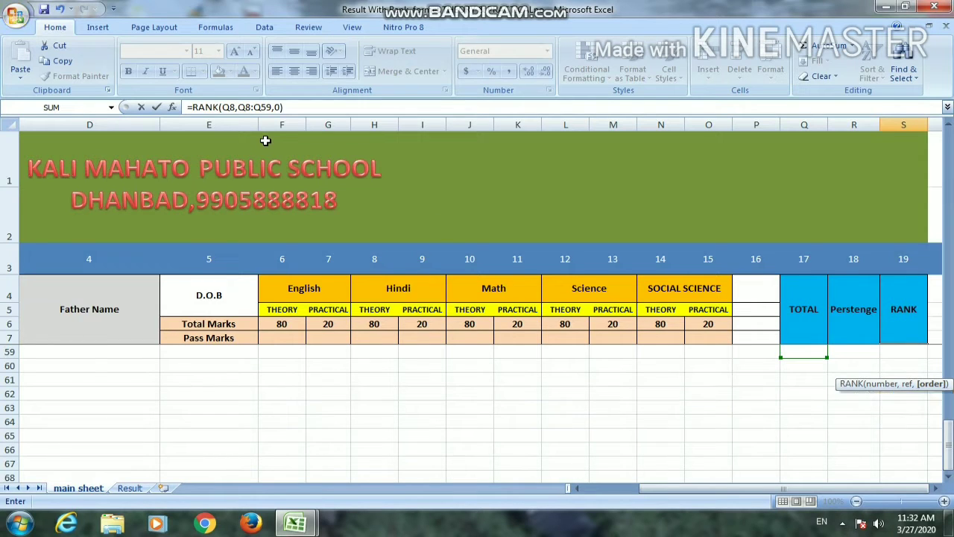
pyautogui.write(')')
pyautogui.press('Return')
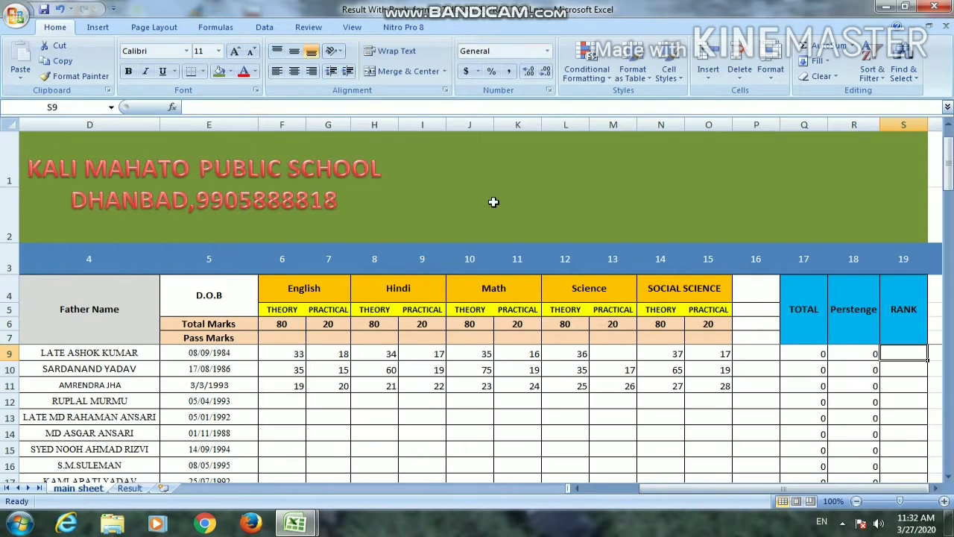
# Make the reference range in S8's rank formula absolute so it reads =RANK(Q8,$Q$8:$Q$59,0)
pyautogui.scroll(1, 869, 416)
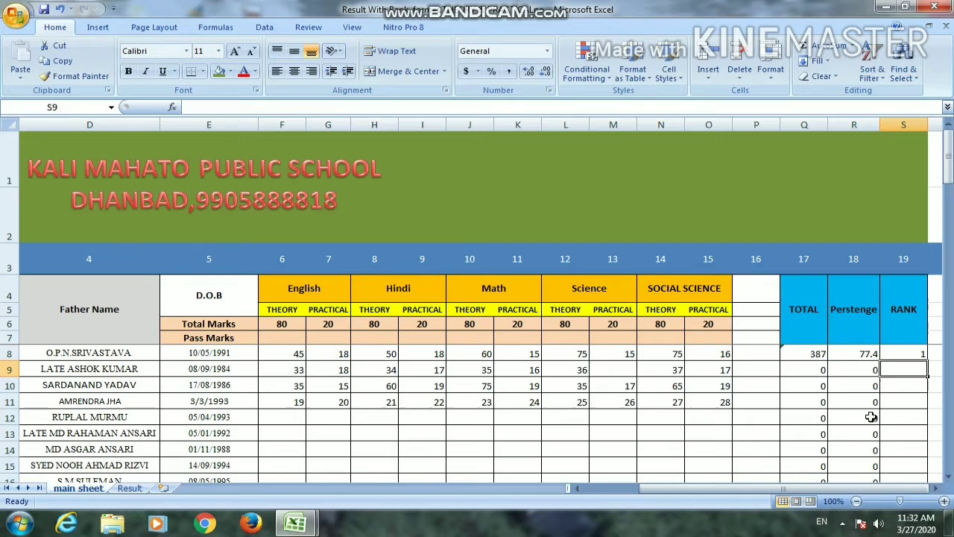
pyautogui.click(888, 354)
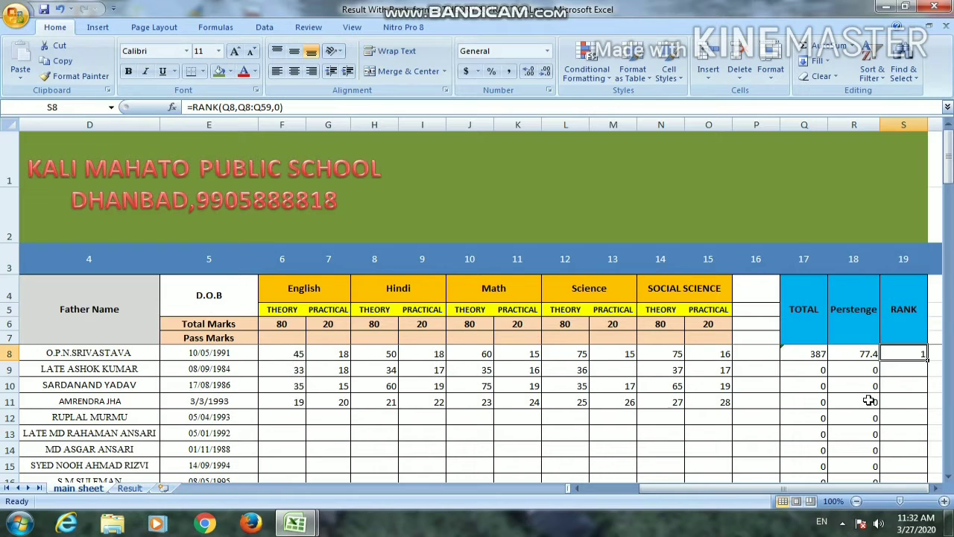
pyautogui.press('F2')
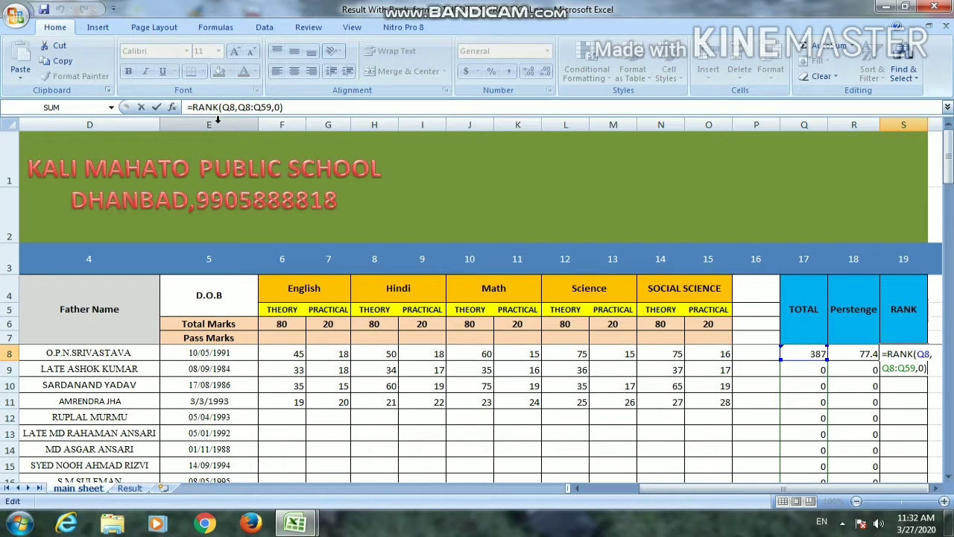
pyautogui.click(241, 109)
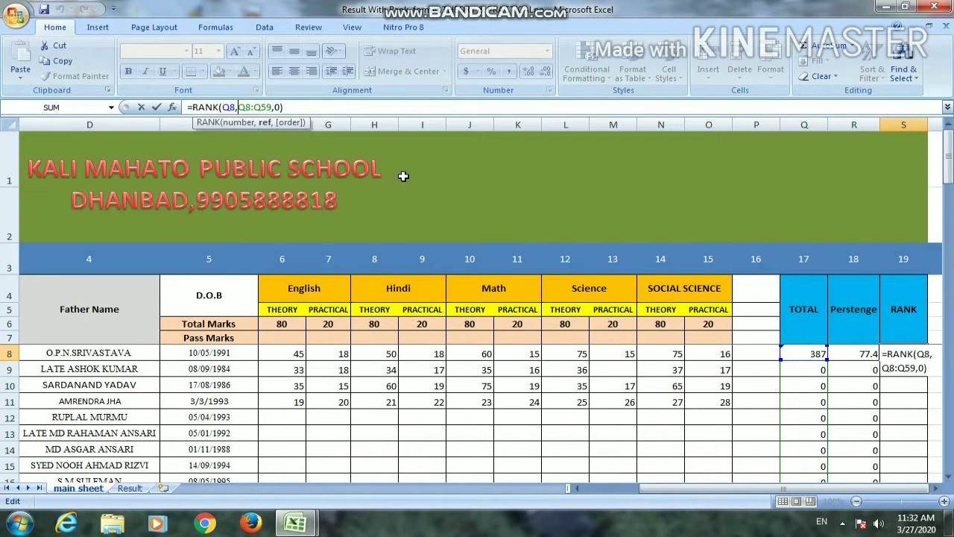
pyautogui.press('F4')
pyautogui.press('Right')
pyautogui.press('Right')
pyautogui.press('Right')
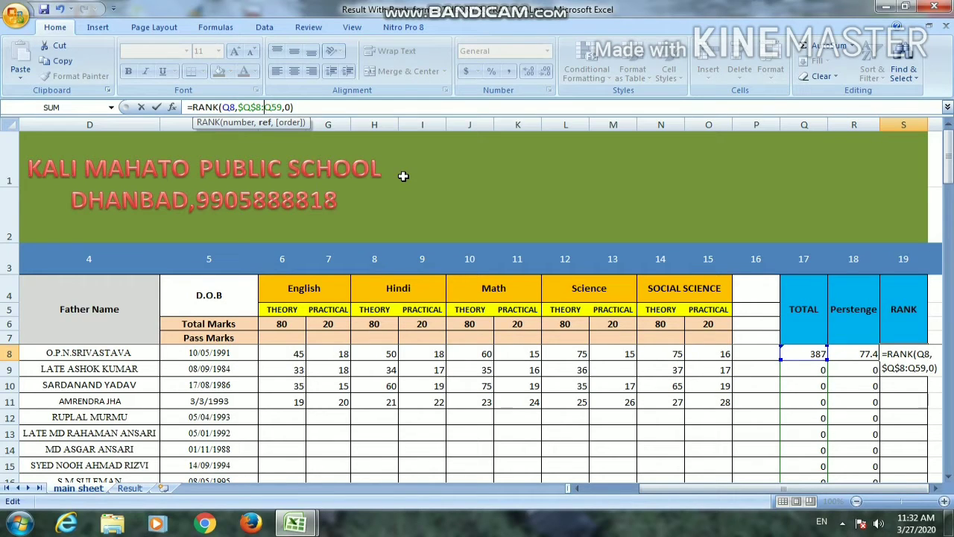
pyautogui.press('F4')
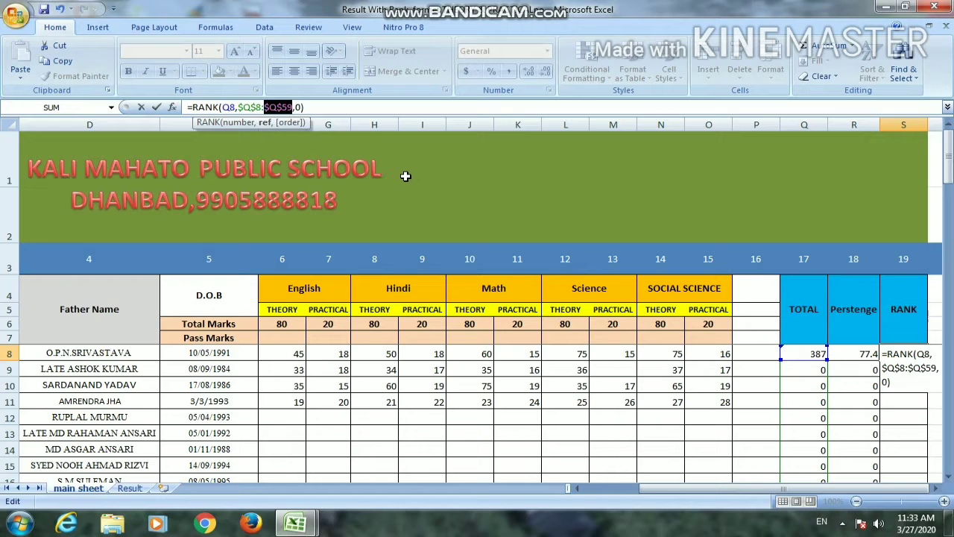
pyautogui.press('Return')
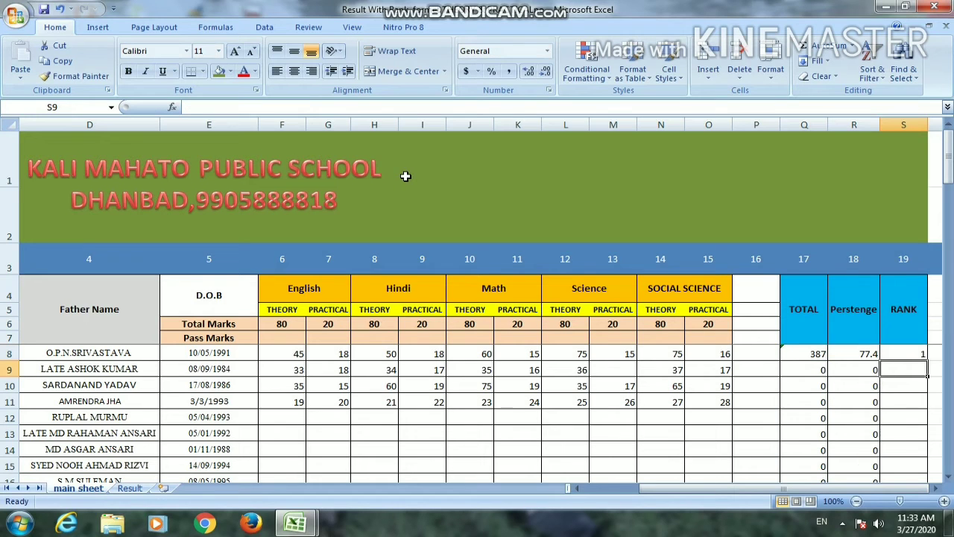
# Copy the rank formula from S8 into S9:S57 for the remaining students and return to the first student rows
pyautogui.click(909, 355)
pyautogui.hotkey('ctrl', 'c')
pyautogui.press('Down')
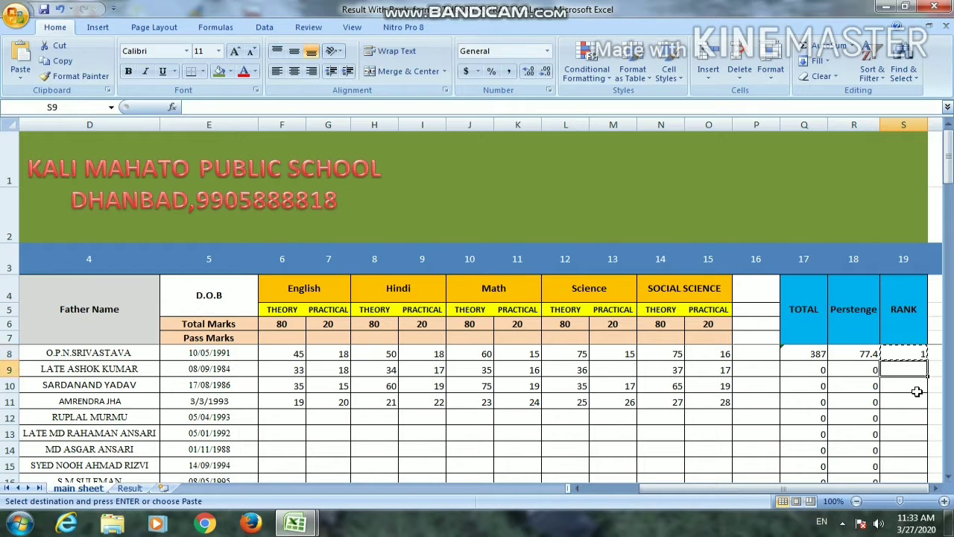
pyautogui.hotkey('shift', 'Down')
pyautogui.hotkey('shift', 'Down')
pyautogui.hotkey('shift', 'Down')
pyautogui.hotkey('shift', 'Down')
pyautogui.hotkey('shift', 'Down')
pyautogui.hotkey('shift', 'Down')
pyautogui.hotkey('shift', 'Down')
pyautogui.hotkey('shift', 'Down')
pyautogui.hotkey('shift', 'Down')
pyautogui.hotkey('shift', 'Down')
pyautogui.hotkey('shift', 'Down')
pyautogui.hotkey('shift', 'Down')
pyautogui.hotkey('shift', 'Down')
pyautogui.hotkey('shift', 'Down')
pyautogui.hotkey('shift', 'Down')
pyautogui.hotkey('shift', 'Down')
pyautogui.hotkey('shift', 'Down')
pyautogui.hotkey('shift', 'Down')
pyautogui.hotkey('shift', 'Down')
pyautogui.hotkey('shift', 'Down')
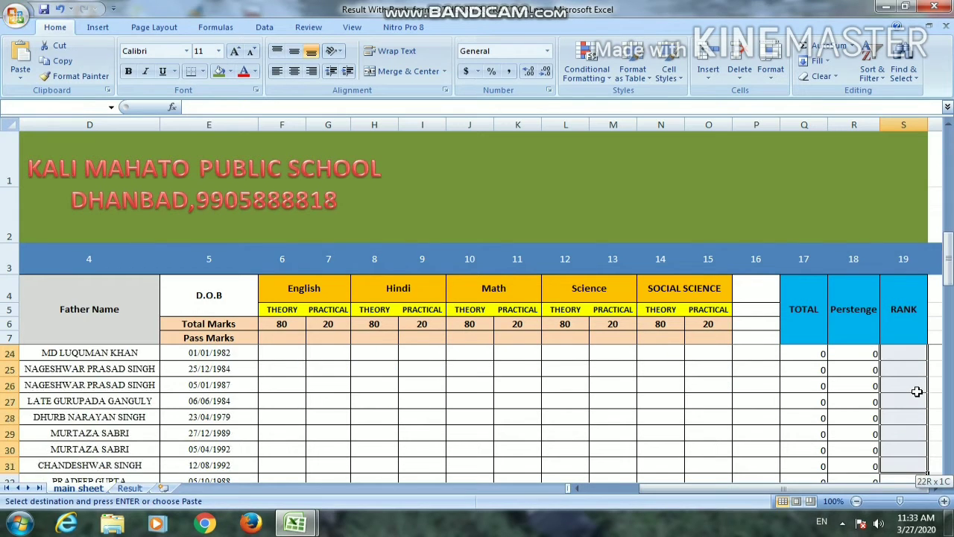
pyautogui.hotkey('shift', 'Down')
pyautogui.hotkey('shift', 'Down')
pyautogui.hotkey('shift', 'Down')
pyautogui.hotkey('shift', 'Down')
pyautogui.hotkey('shift', 'Down')
pyautogui.hotkey('shift', 'Down')
pyautogui.hotkey('shift', 'Down')
pyautogui.hotkey('shift', 'Down')
pyautogui.hotkey('shift', 'Down')
pyautogui.hotkey('shift', 'Down')
pyautogui.hotkey('shift', 'Down')
pyautogui.hotkey('shift', 'Down')
pyautogui.hotkey('shift', 'Down')
pyautogui.hotkey('shift', 'Down')
pyautogui.hotkey('shift', 'Down')
pyautogui.hotkey('shift', 'Down')
pyautogui.hotkey('shift', 'Down')
pyautogui.hotkey('shift', 'Down')
pyautogui.hotkey('shift', 'Down')
pyautogui.hotkey('shift', 'Down')
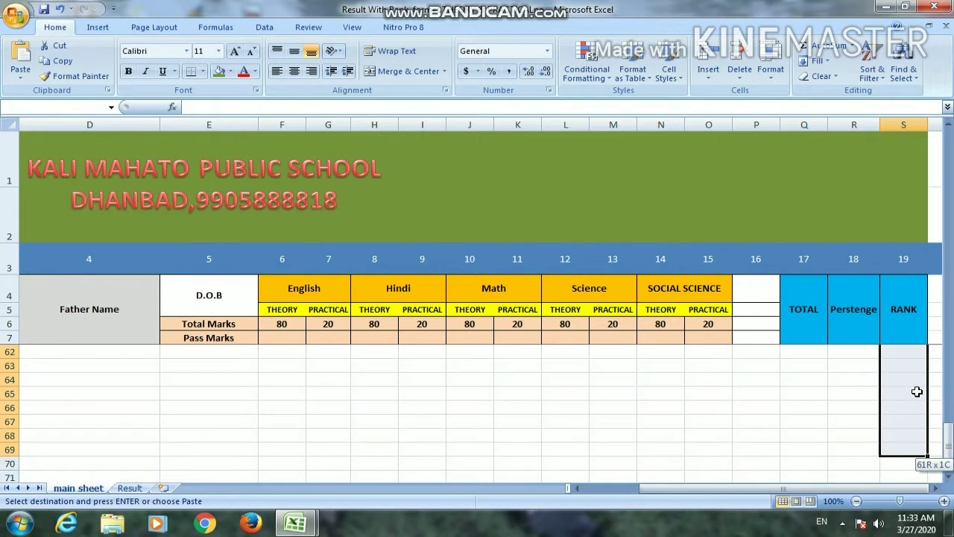
pyautogui.hotkey('shift', 'Up')
pyautogui.hotkey('shift', 'Up')
pyautogui.hotkey('shift', 'Up')
pyautogui.hotkey('shift', 'Up')
pyautogui.hotkey('shift', 'Up')
pyautogui.hotkey('shift', 'Up')
pyautogui.hotkey('shift', 'Up')
pyautogui.hotkey('shift', 'Up')
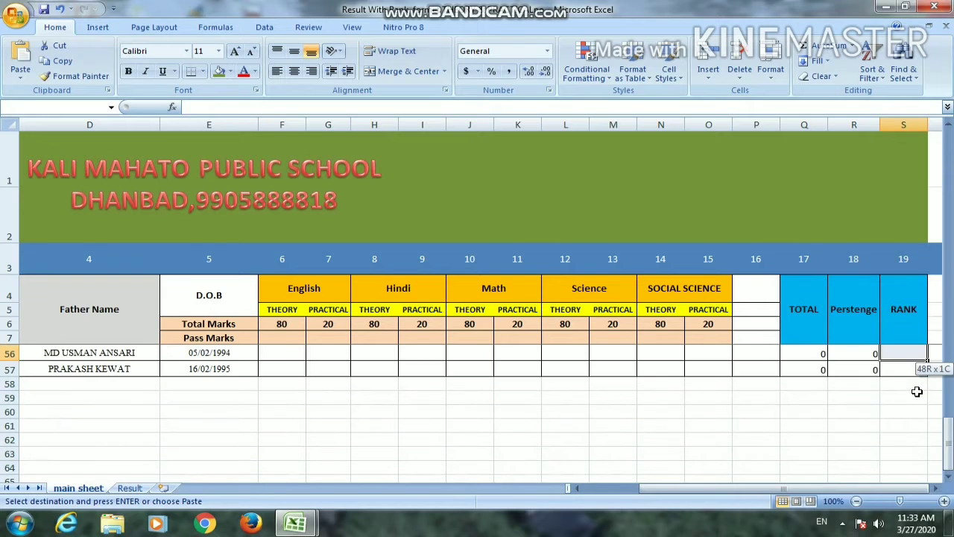
pyautogui.press('Return')
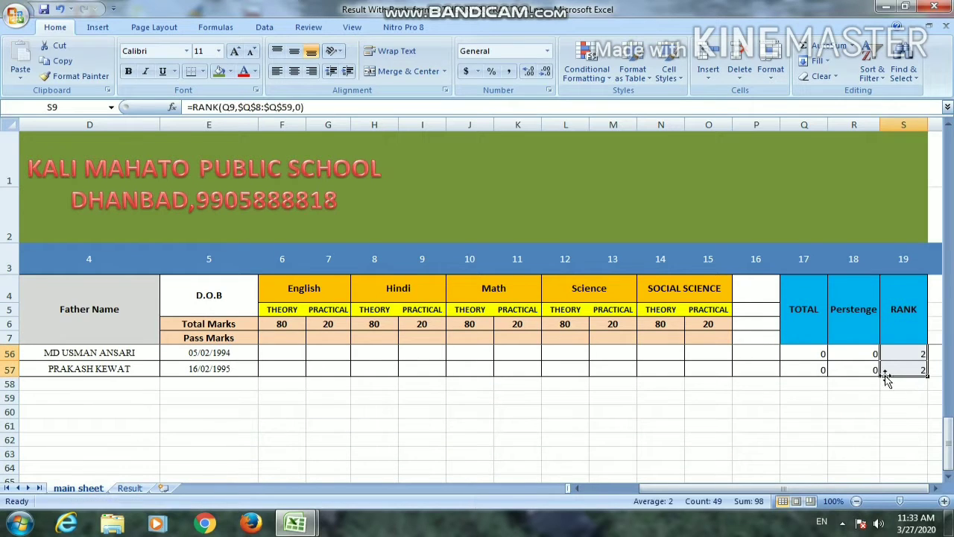
pyautogui.scroll(4, 887, 380)
pyautogui.scroll(1, 885, 384)
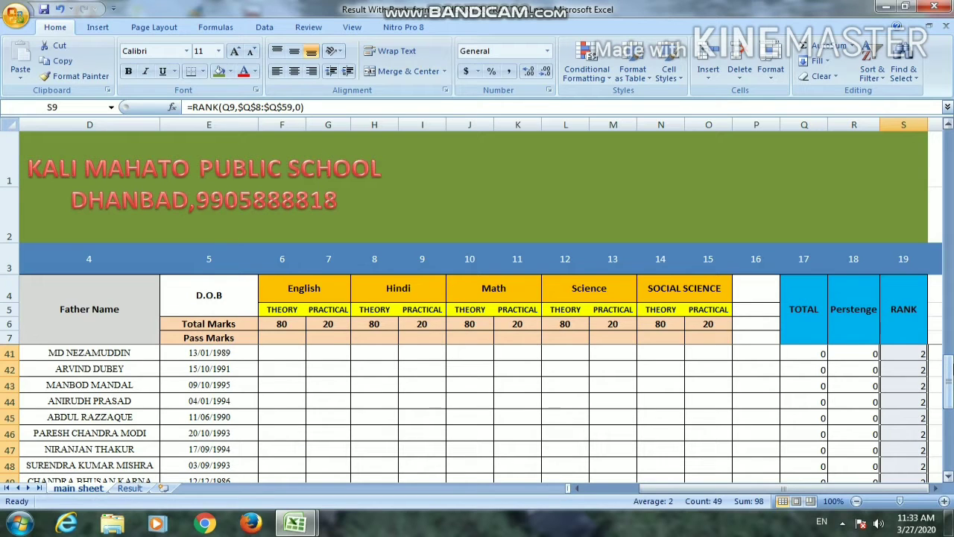
pyautogui.moveTo(949, 384); pyautogui.dragTo(951, 153)
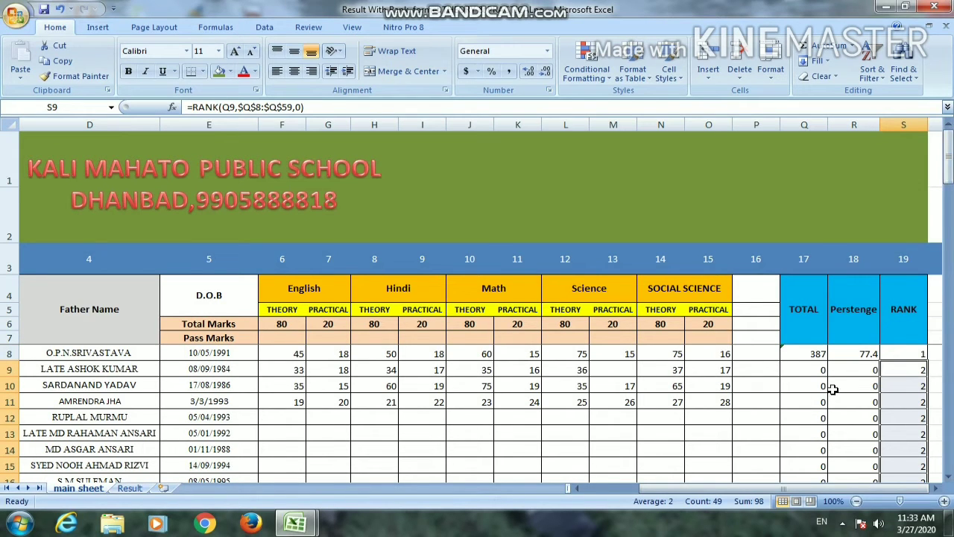
# Copy the total formula from Q8 into Q9 and Q10 for the second and third students on the main sheet
pyautogui.click(911, 339)
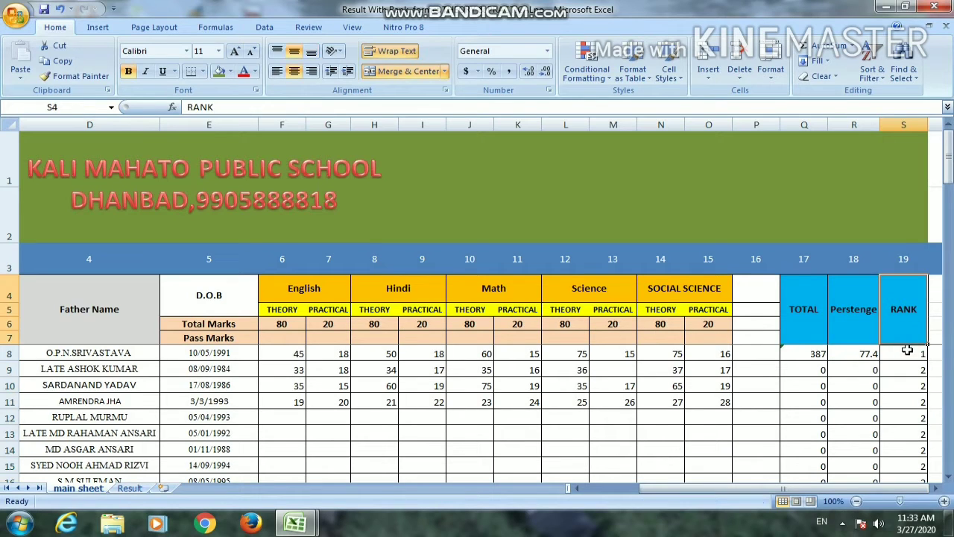
pyautogui.click(904, 351)
pyautogui.press('Down')
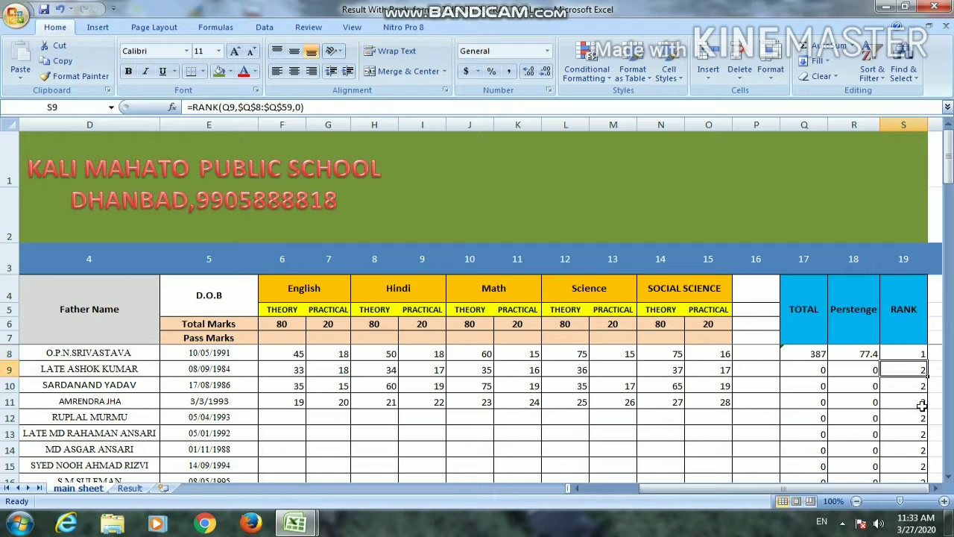
pyautogui.click(809, 353)
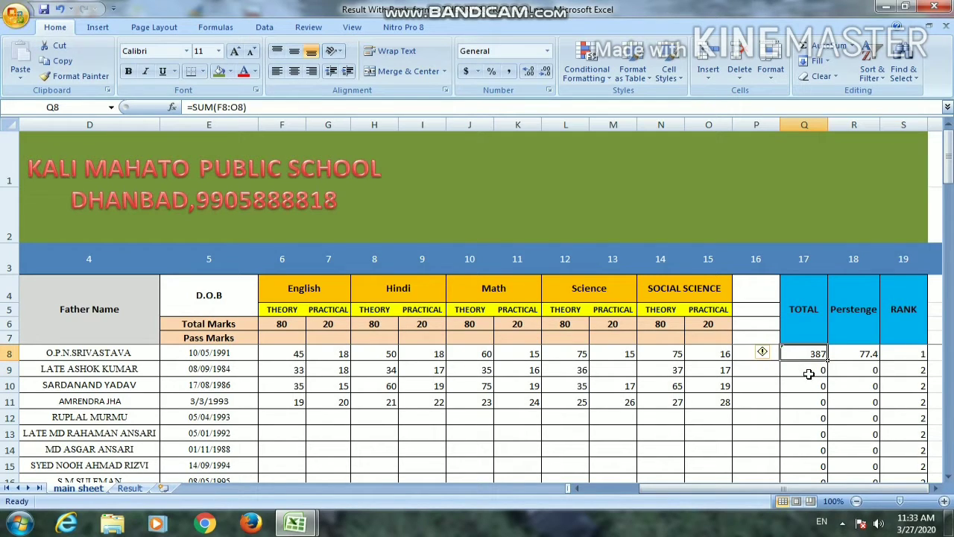
pyautogui.hotkey('ctrl', 'c')
pyautogui.click(809, 372)
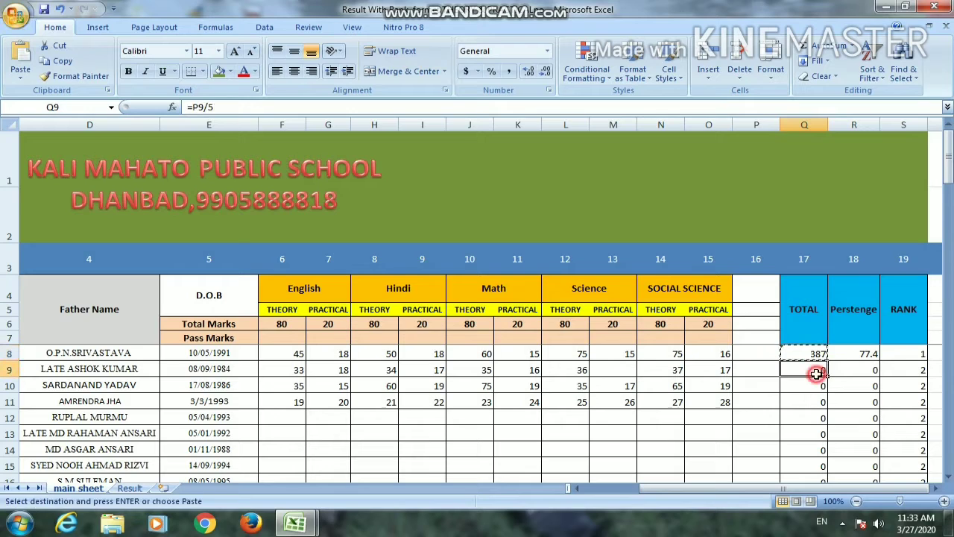
pyautogui.press('Return')
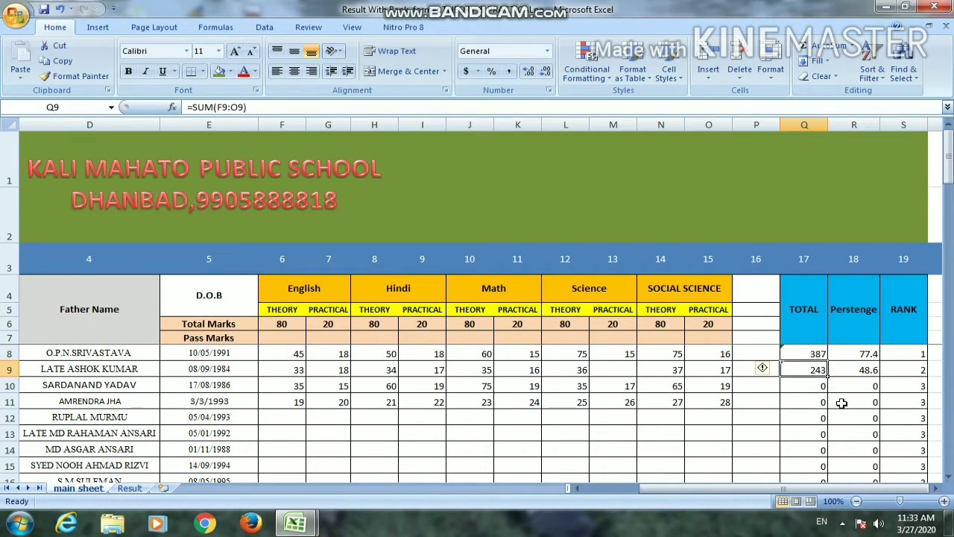
pyautogui.hotkey('ctrl', 'c')
pyautogui.click(820, 388)
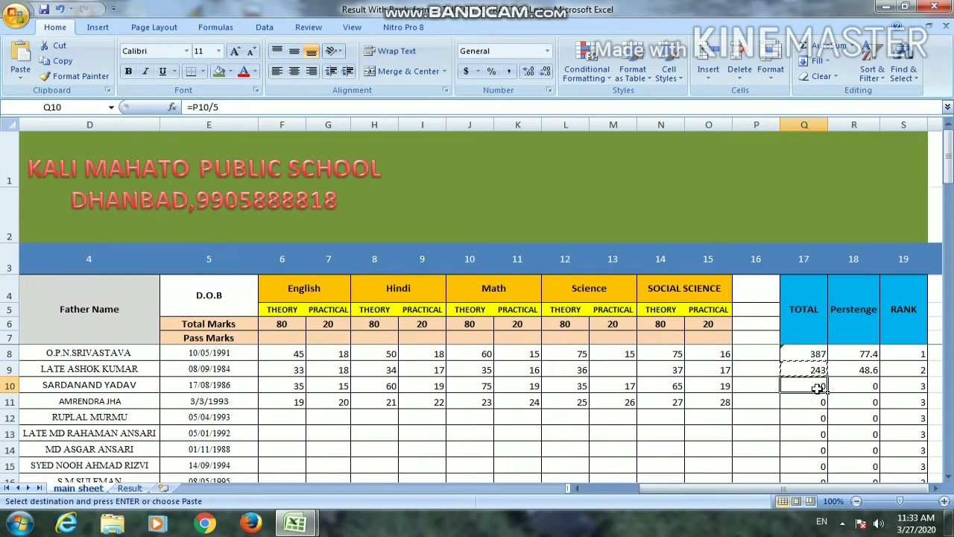
pyautogui.press('Return')
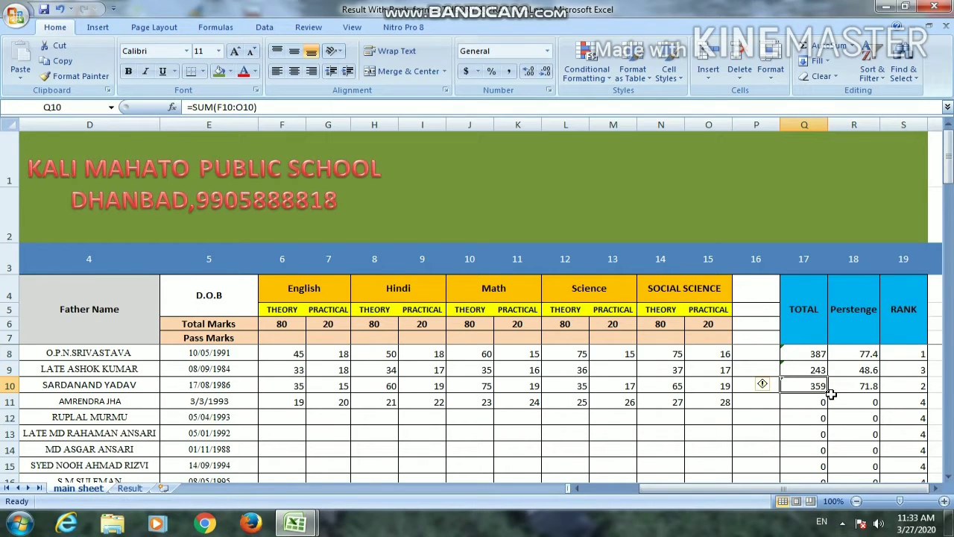
# Fill the total formula from Q10 down through Q57 and return to the first student's total in Q8
pyautogui.moveTo(829, 390); pyautogui.dragTo(803, 438)
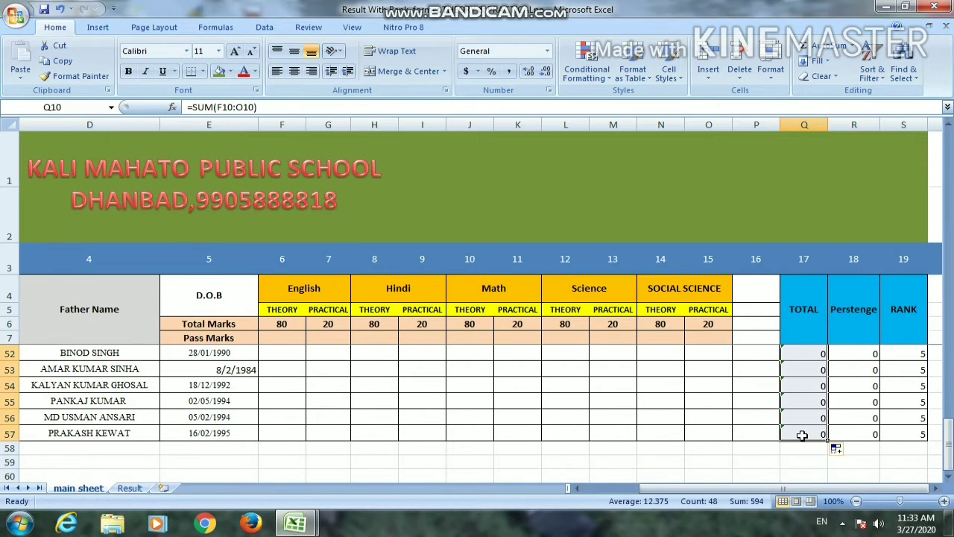
pyautogui.scroll(2, 803, 439)
pyautogui.scroll(2, 803, 387)
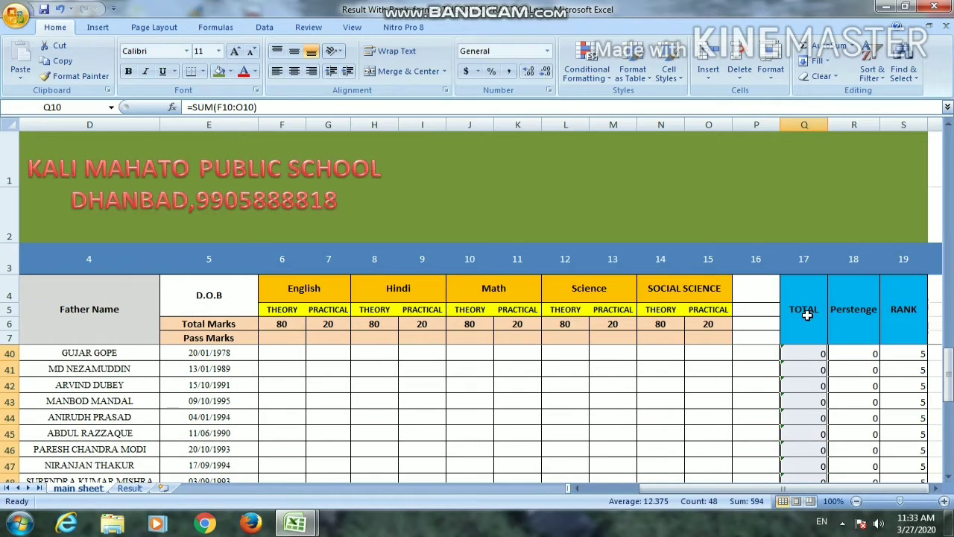
pyautogui.click(803, 310)
pyautogui.press('Down')
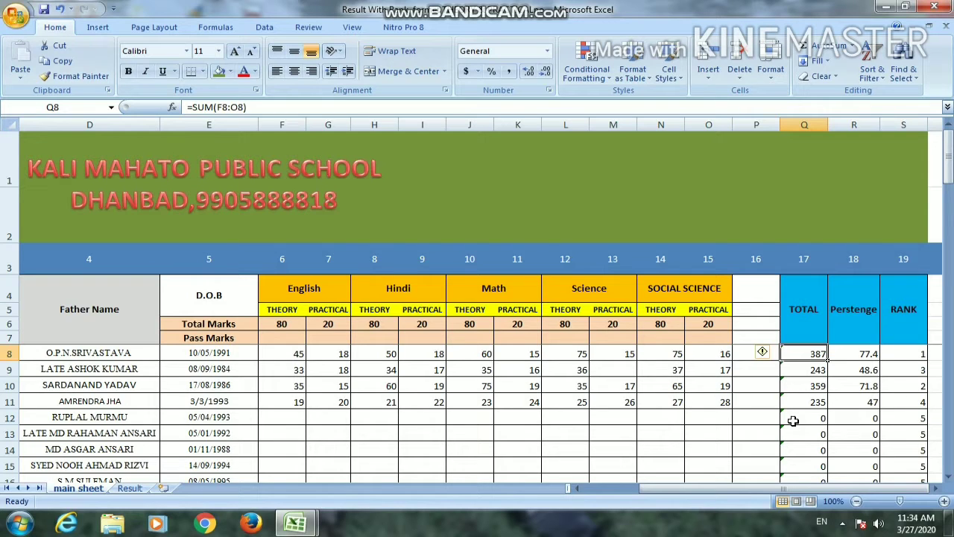
# Clear the school name from A1 of the Result sheet and give that cell a thick box border
pyautogui.click(130, 489)
pyautogui.scroll(1, 327, 309)
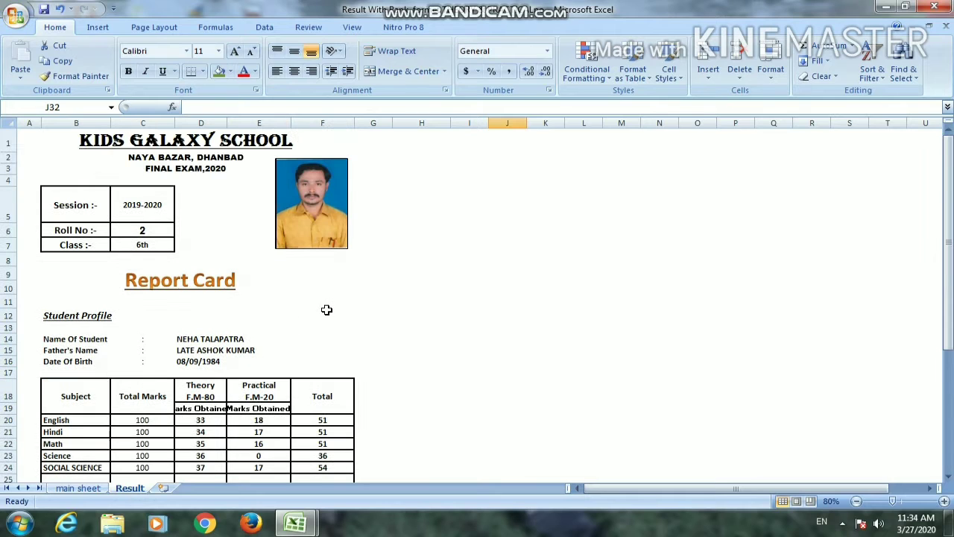
pyautogui.click(118, 144)
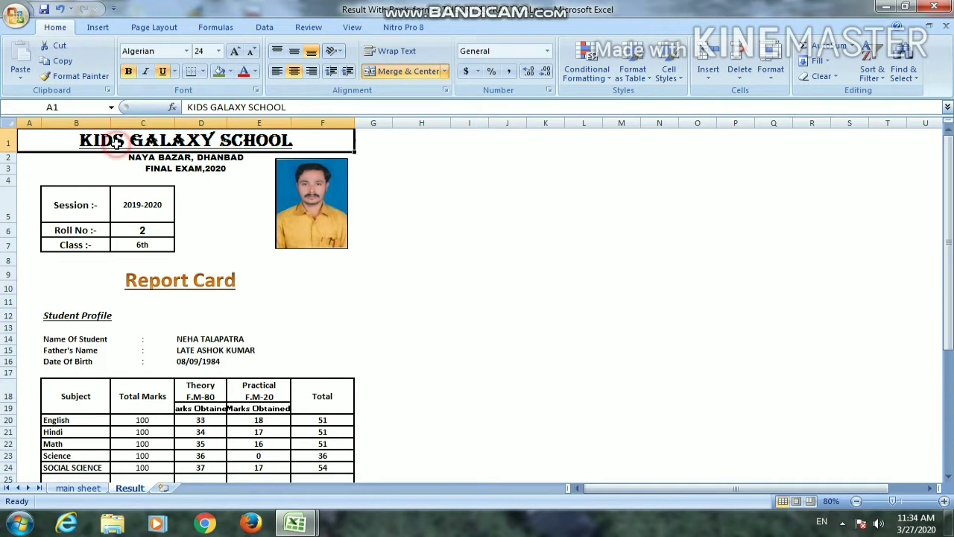
pyautogui.press('Delete')
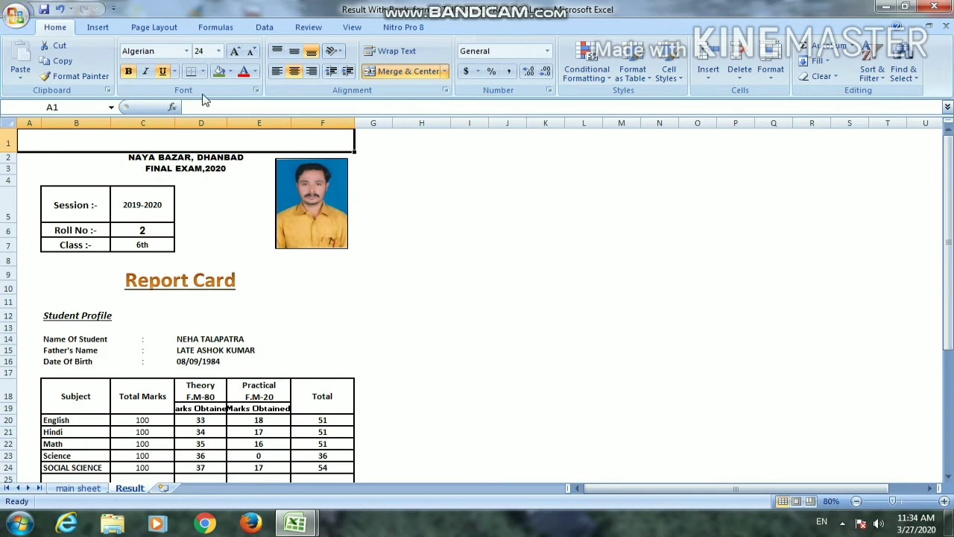
pyautogui.click(203, 71)
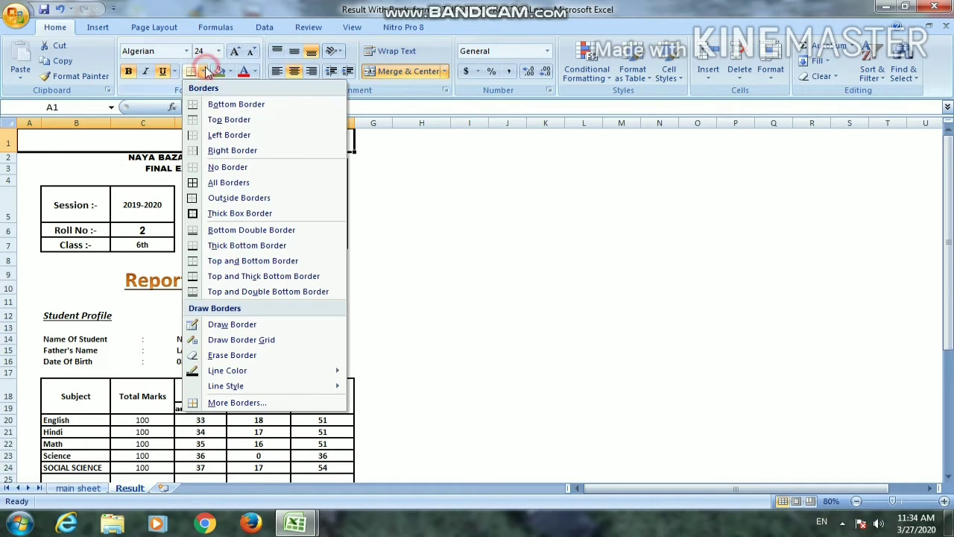
pyautogui.click(240, 213)
pyautogui.click(469, 204)
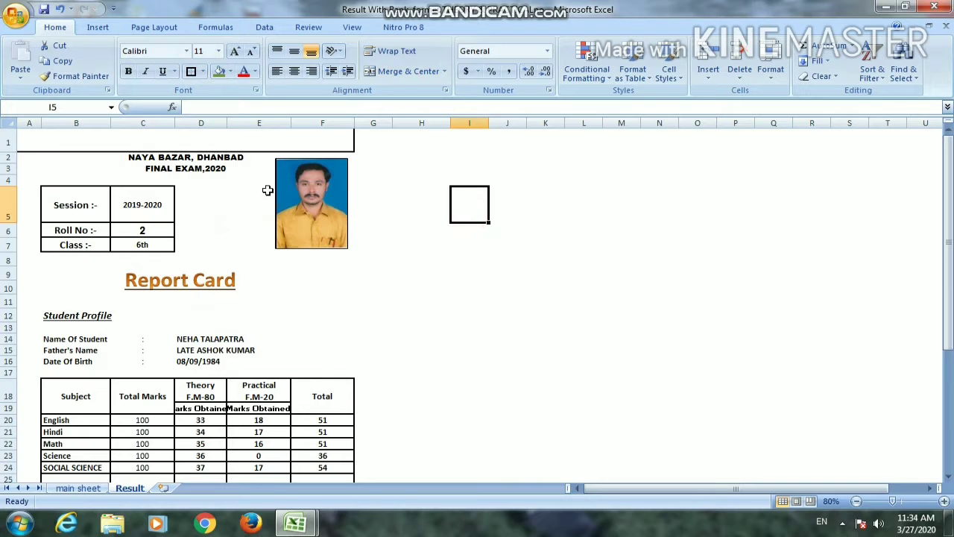
pyautogui.click(78, 488)
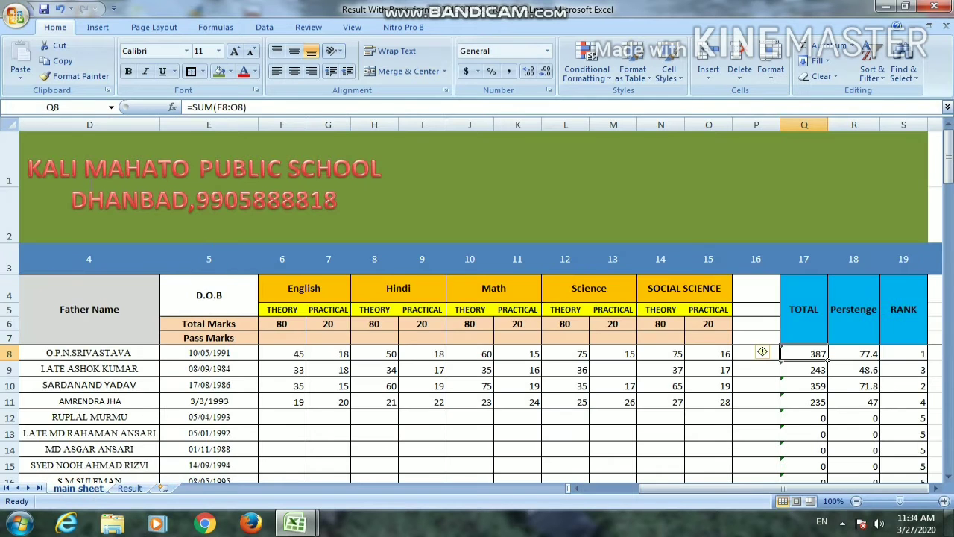
pyautogui.click(24, 160)
pyautogui.press('BackSpace')
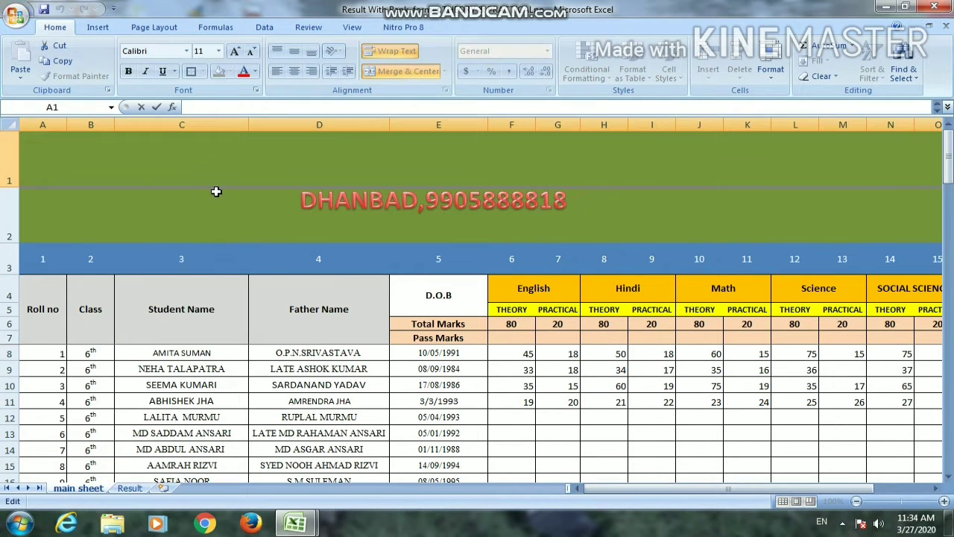
pyautogui.click(130, 489)
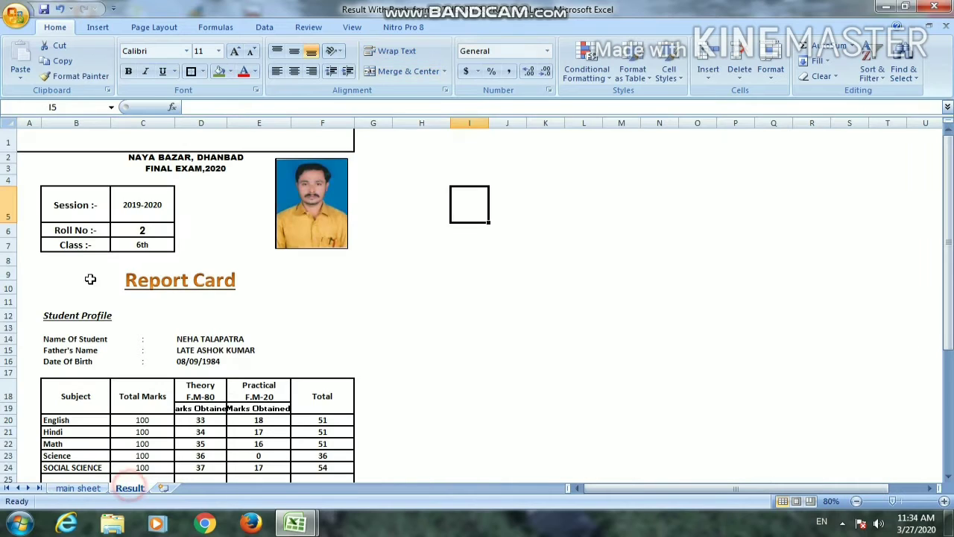
pyautogui.click(118, 159)
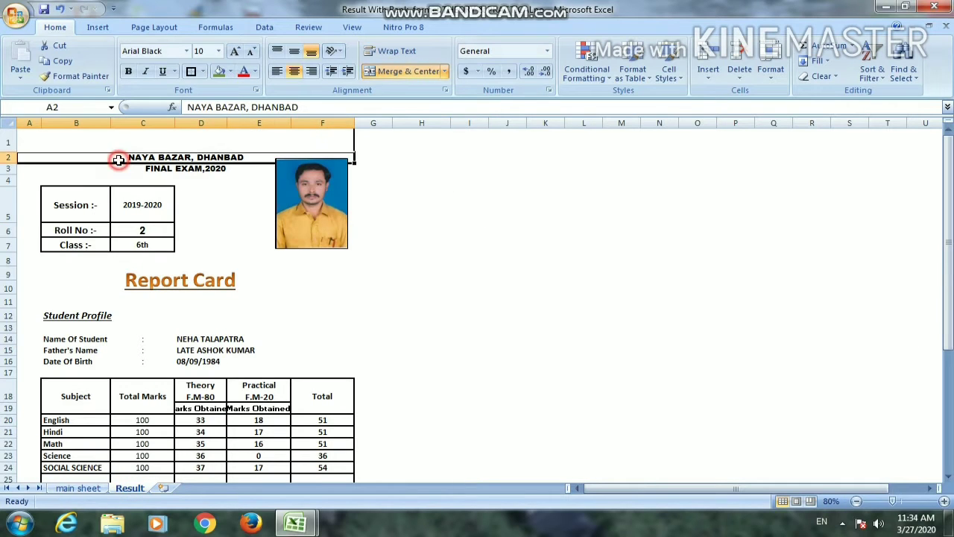
pyautogui.click(507, 270)
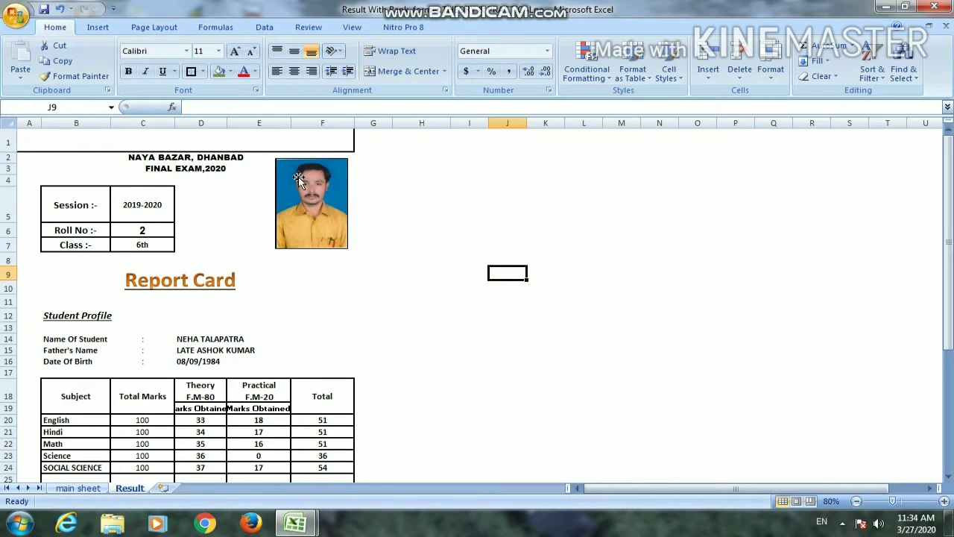
# Examine the report card on the Result sheet from the session block down to the marks summary, plus the class lookup formula in C7
pyautogui.click(58, 208)
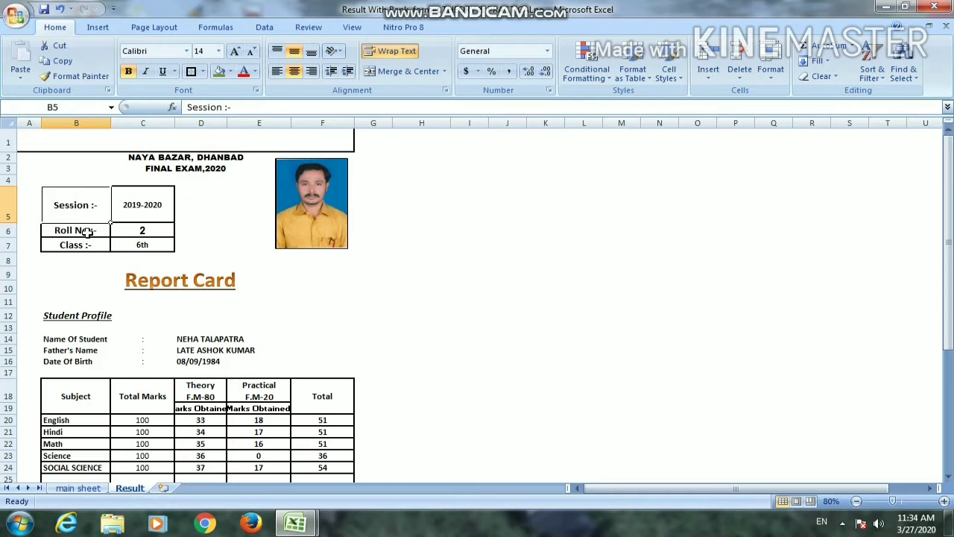
pyautogui.scroll(-2, 237, 284)
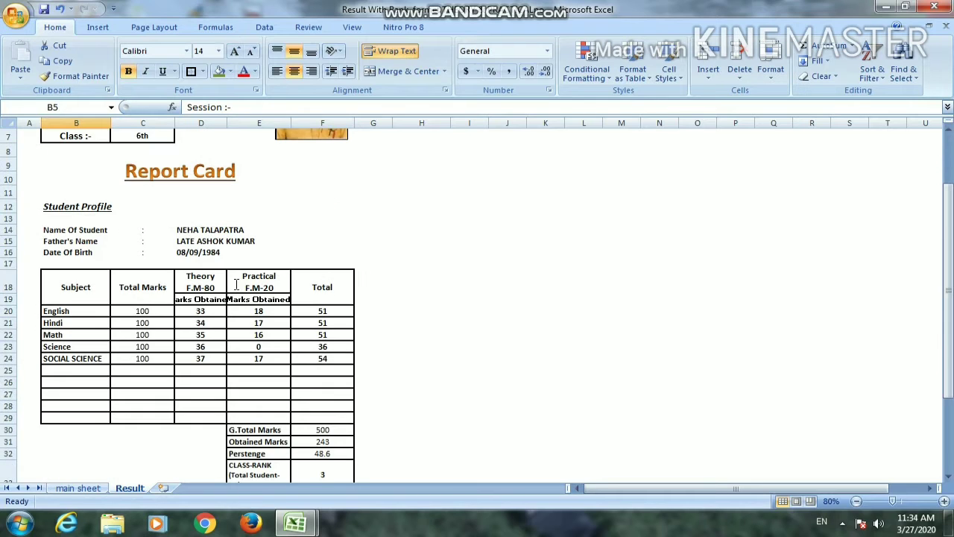
pyautogui.scroll(-2, 236, 284)
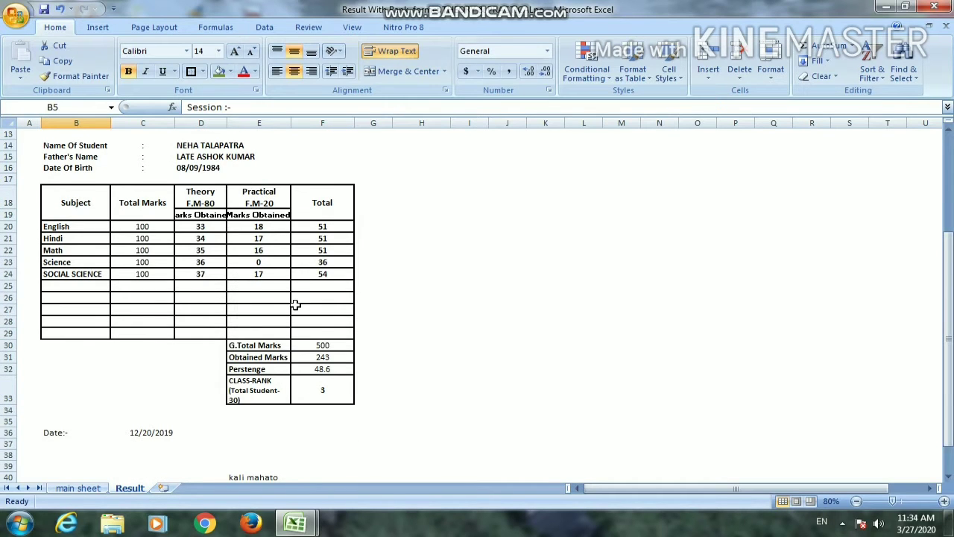
pyautogui.scroll(-1, 295, 304)
pyautogui.scroll(-2, 295, 304)
pyautogui.scroll(7, 294, 305)
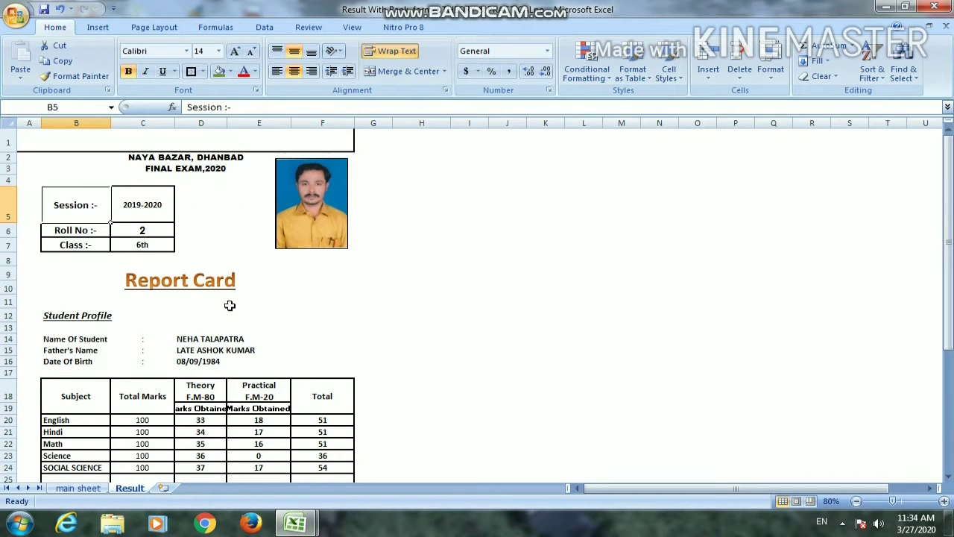
pyautogui.click(151, 243)
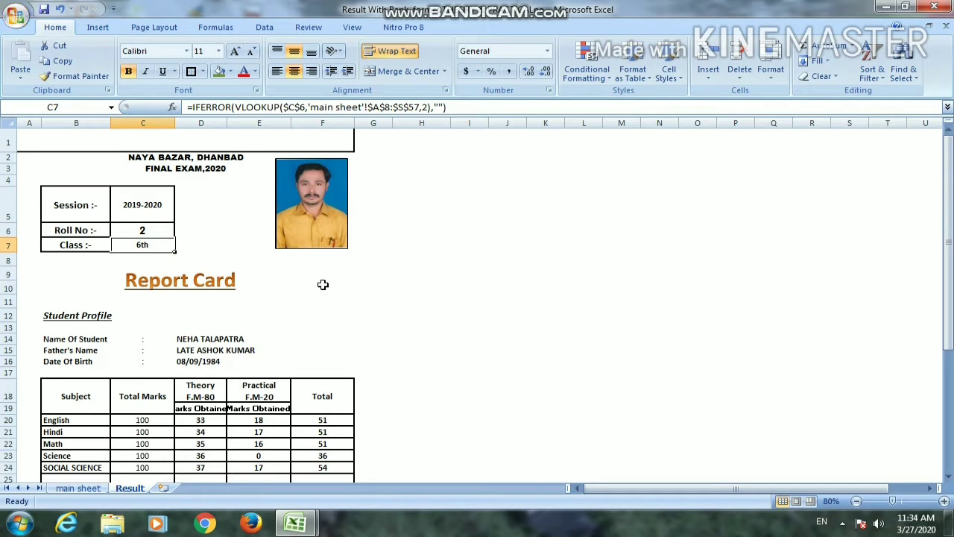
# Clear the subject names in B20:B24 of the report card's marks table
pyautogui.scroll(-1, 171, 416)
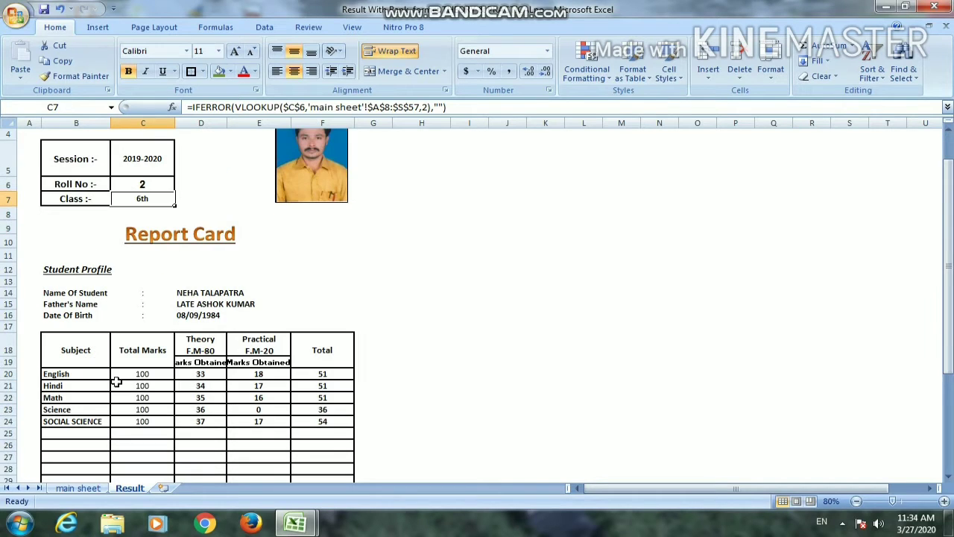
pyautogui.moveTo(100, 375); pyautogui.dragTo(87, 422)
pyautogui.press('Delete')
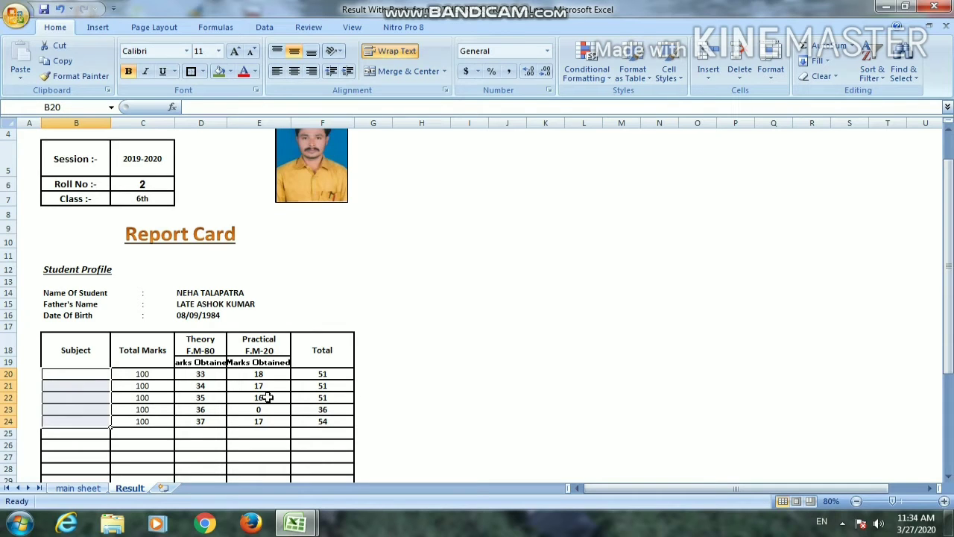
# Clear the theory and practical marks in D20:E25 and the subject total formulas in F20:F25
pyautogui.click(222, 375)
pyautogui.moveTo(217, 374); pyautogui.dragTo(277, 427)
pyautogui.press('Delete')
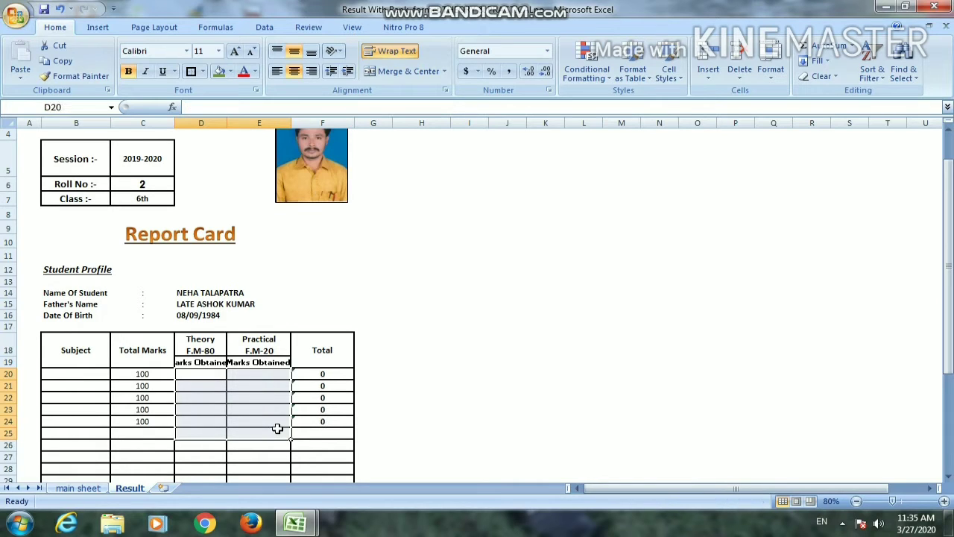
pyautogui.moveTo(315, 373); pyautogui.dragTo(305, 427)
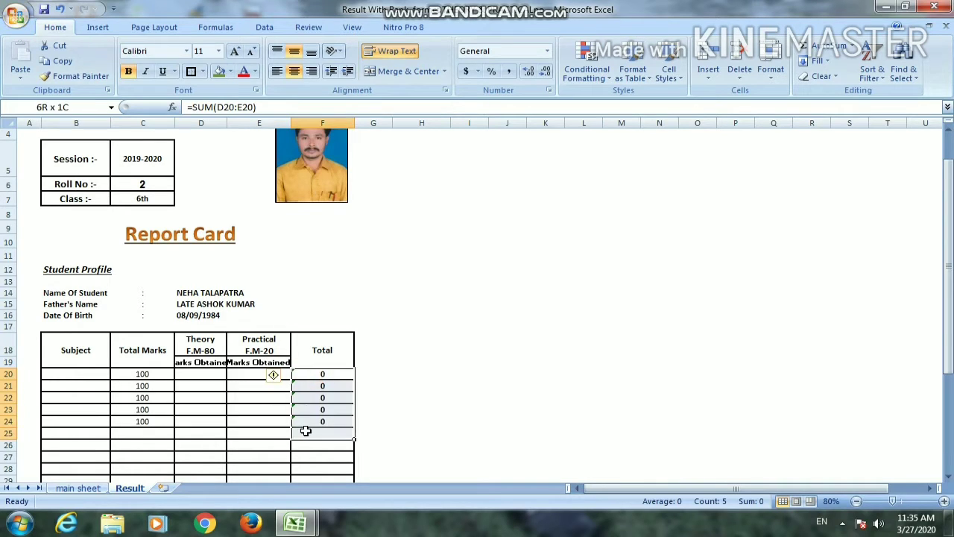
pyautogui.press('Delete')
pyautogui.click(423, 346)
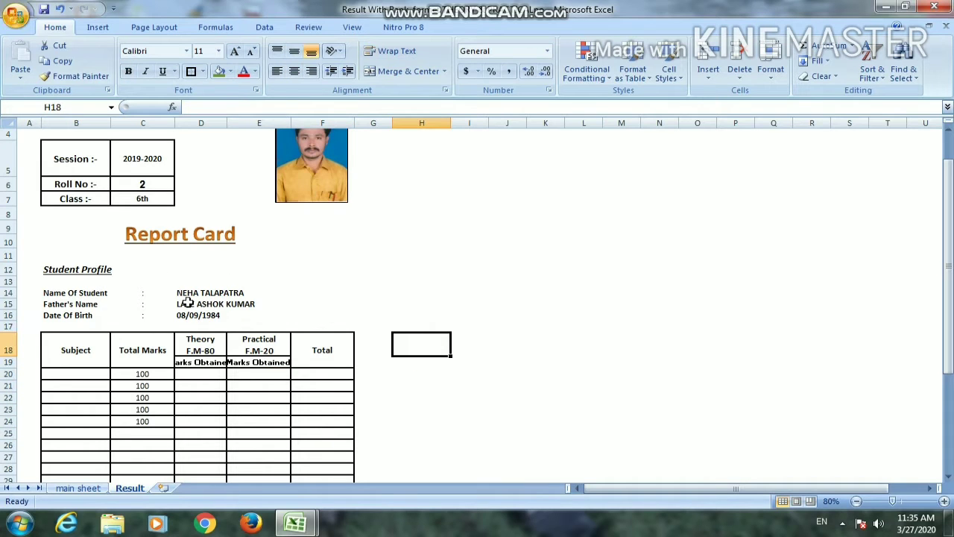
# Clear the student name, father's name and date of birth in D14:D16 and the roll number and class in C6:C7
pyautogui.moveTo(188, 295); pyautogui.dragTo(185, 321)
pyautogui.press('Delete')
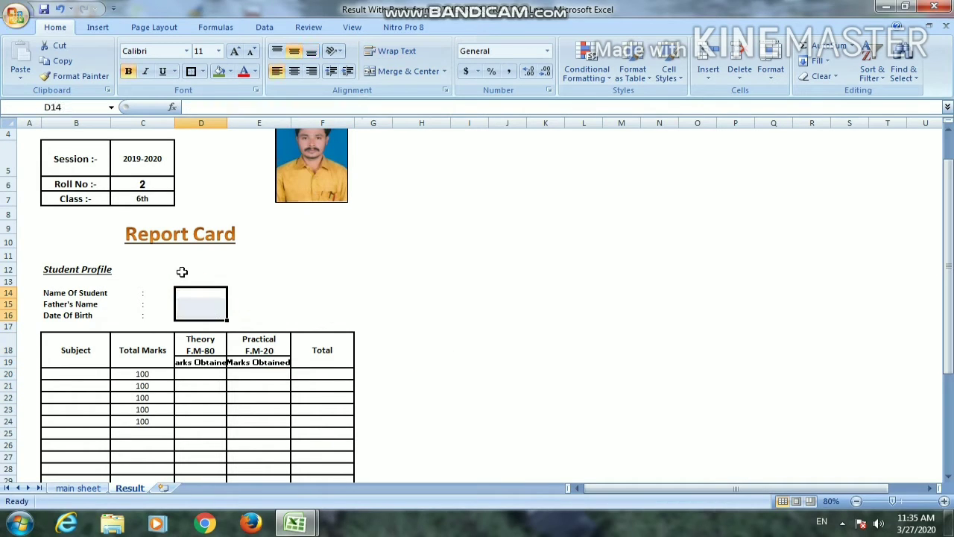
pyautogui.click(158, 189)
pyautogui.moveTo(158, 194); pyautogui.dragTo(158, 197)
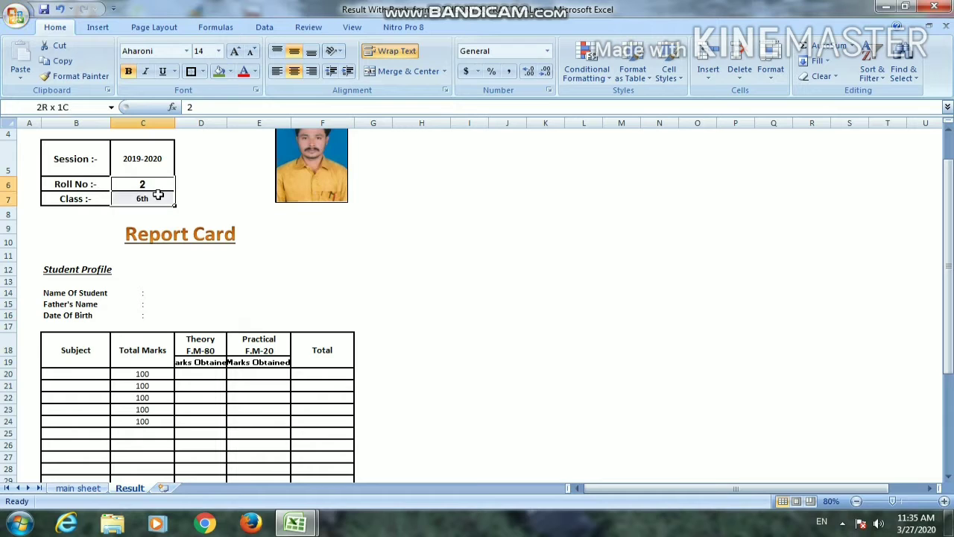
pyautogui.press('Delete')
# Enter a VLOOKUP in the class cell C7 that looks up C6 in 'main sheet'!A4:S57 with column index 1
pyautogui.click(162, 182)
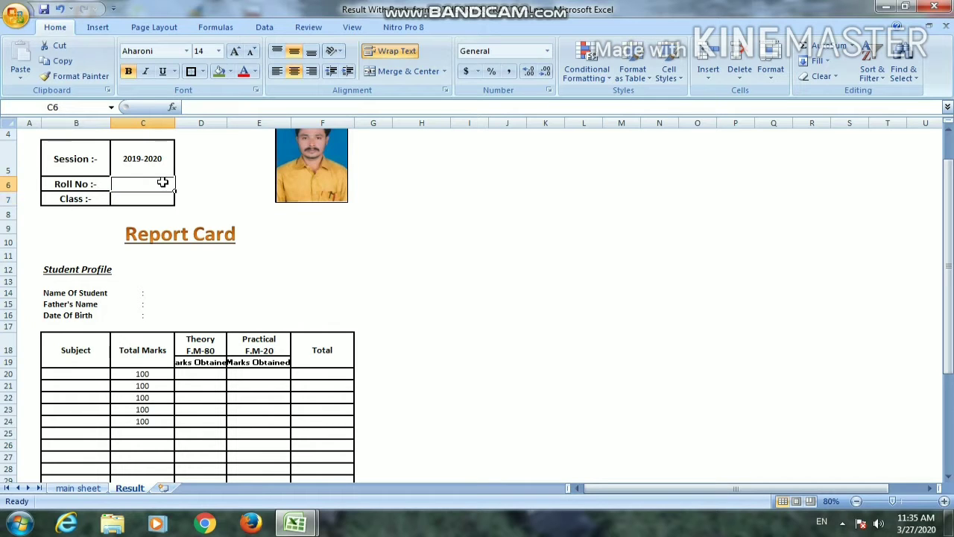
pyautogui.click(161, 200)
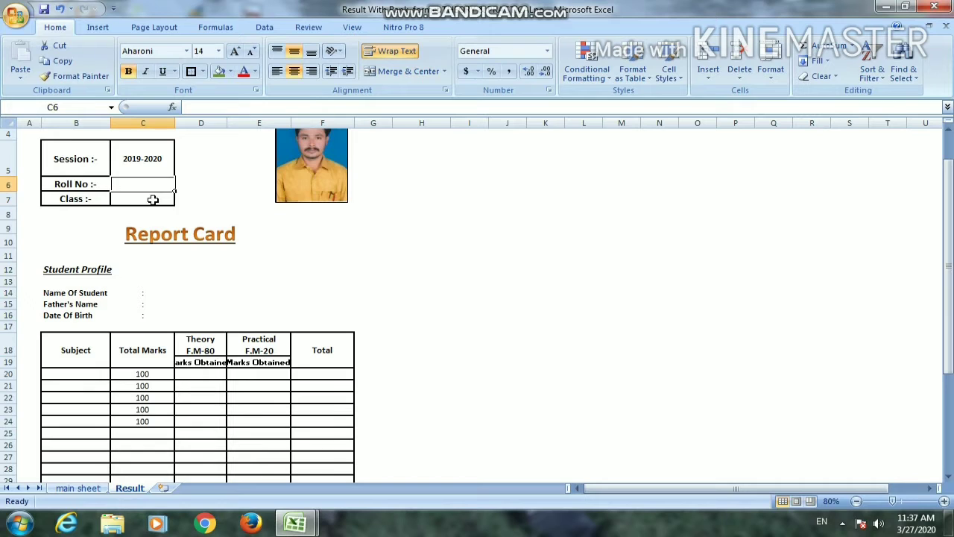
pyautogui.click(152, 200)
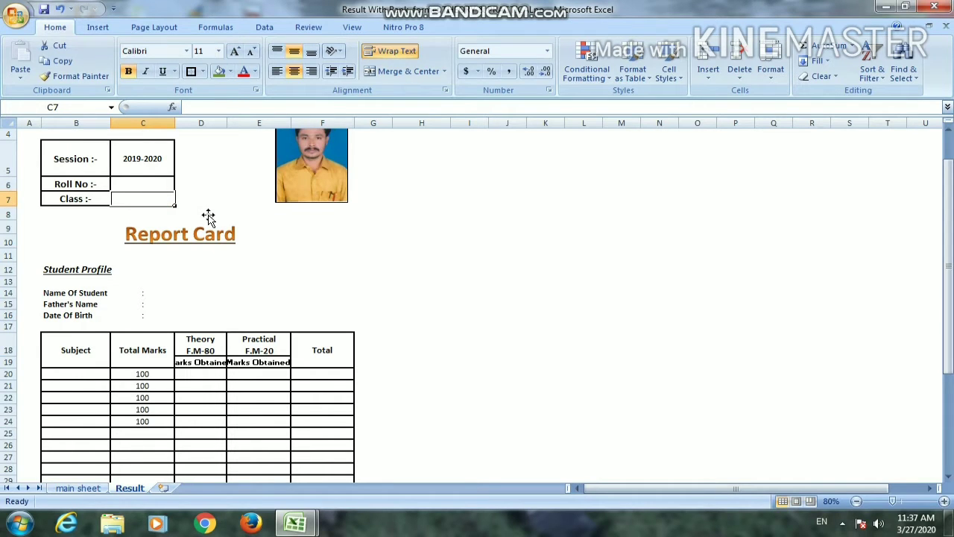
pyautogui.write('=vlo')
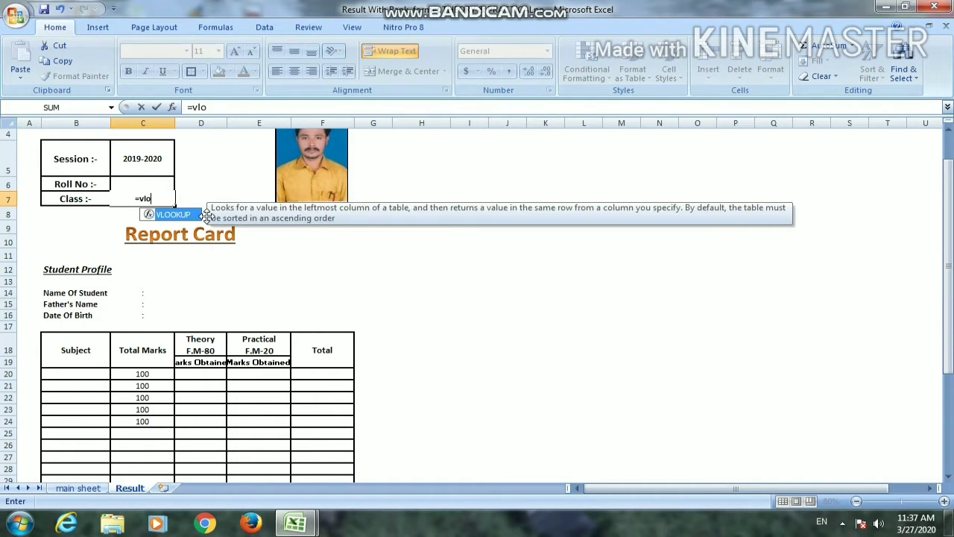
pyautogui.press('Tab')
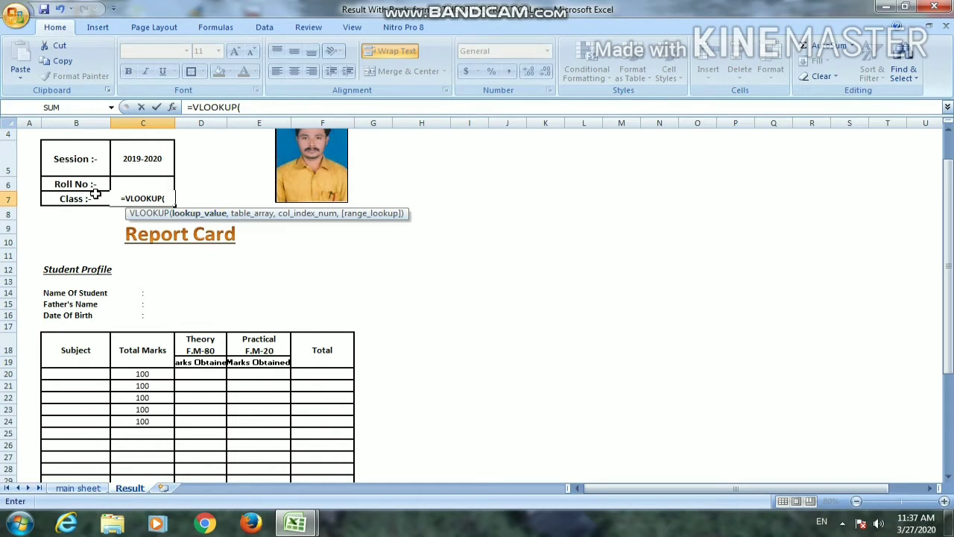
pyautogui.click(132, 183)
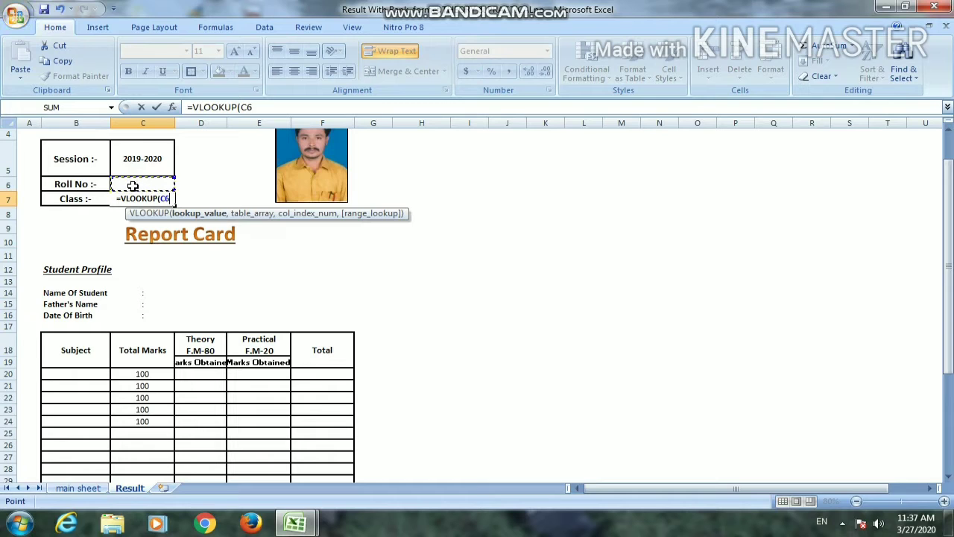
pyautogui.write(',')
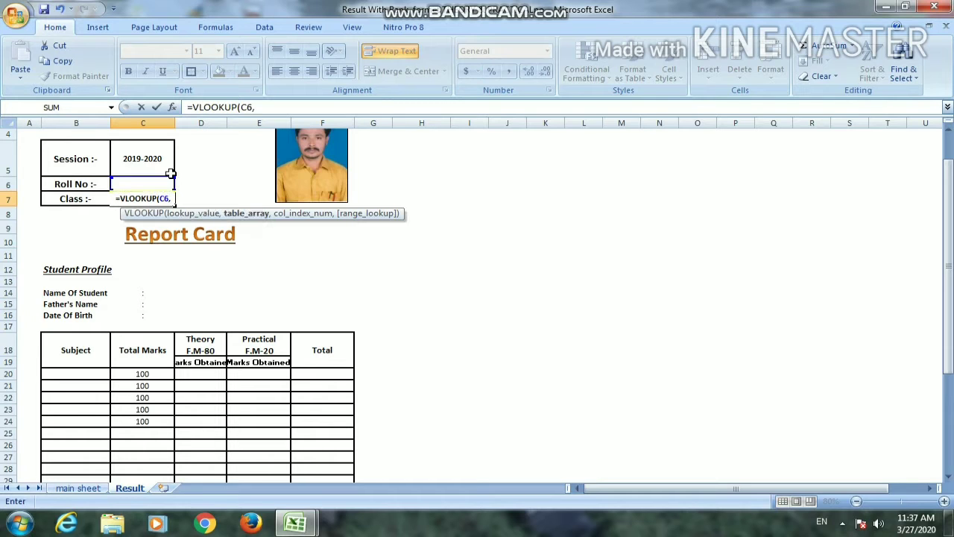
pyautogui.click(78, 489)
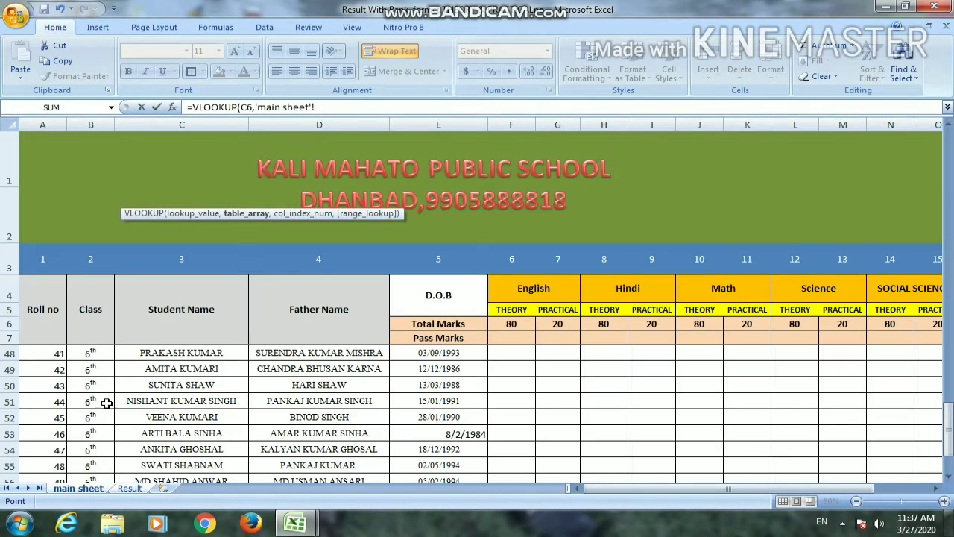
pyautogui.click(42, 298)
pyautogui.moveTo(41, 297); pyautogui.dragTo(42, 290)
pyautogui.write(',')
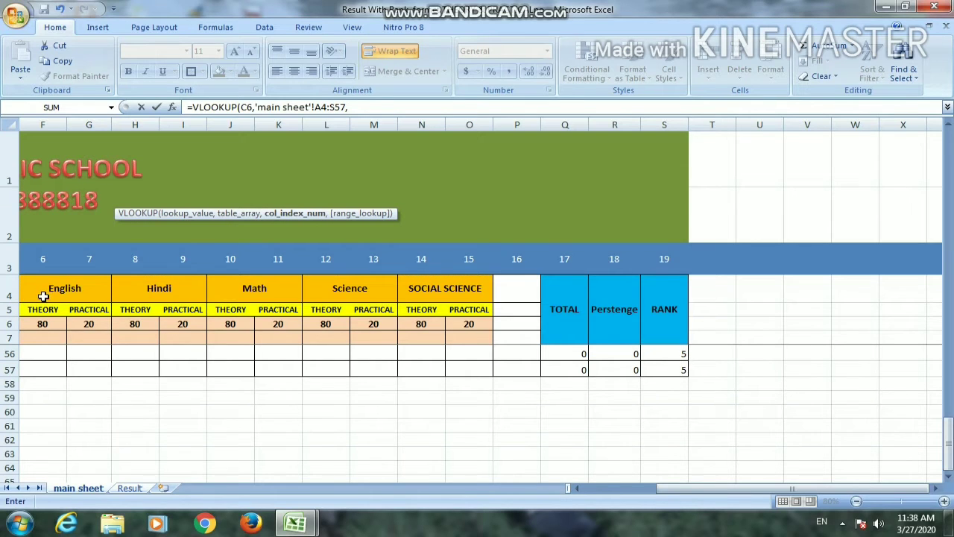
pyautogui.write('1)')
pyautogui.press('Return')
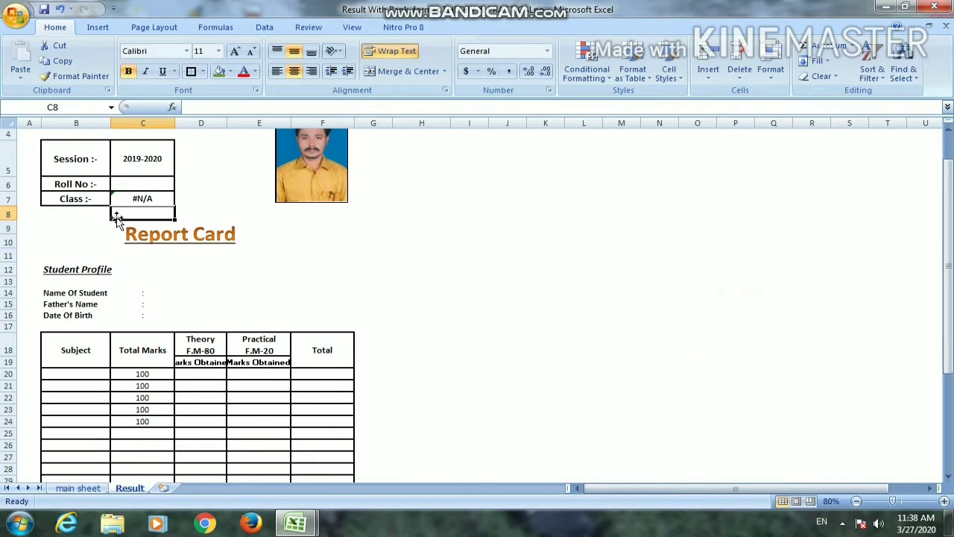
# Enter 1 as the roll number in C6 to test the class lookup
pyautogui.click(207, 198)
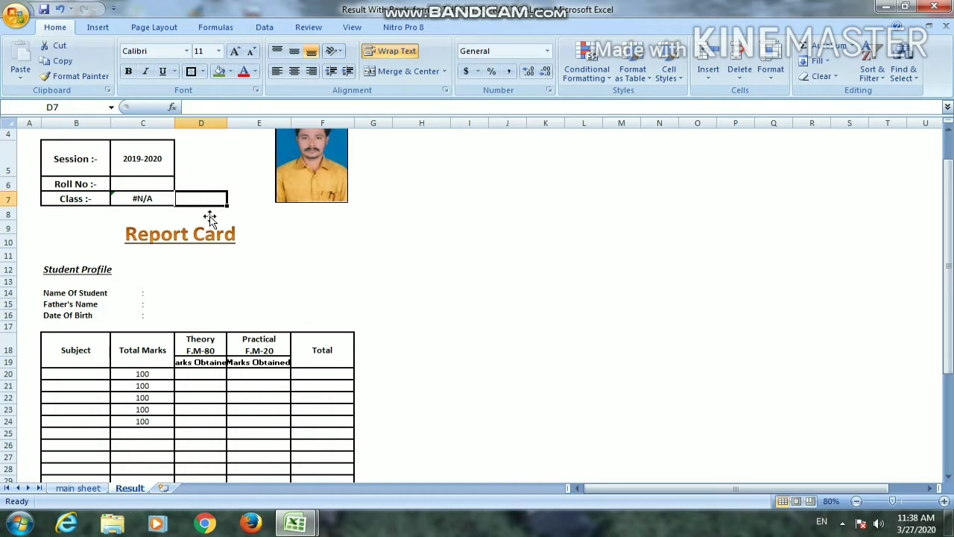
pyautogui.click(149, 184)
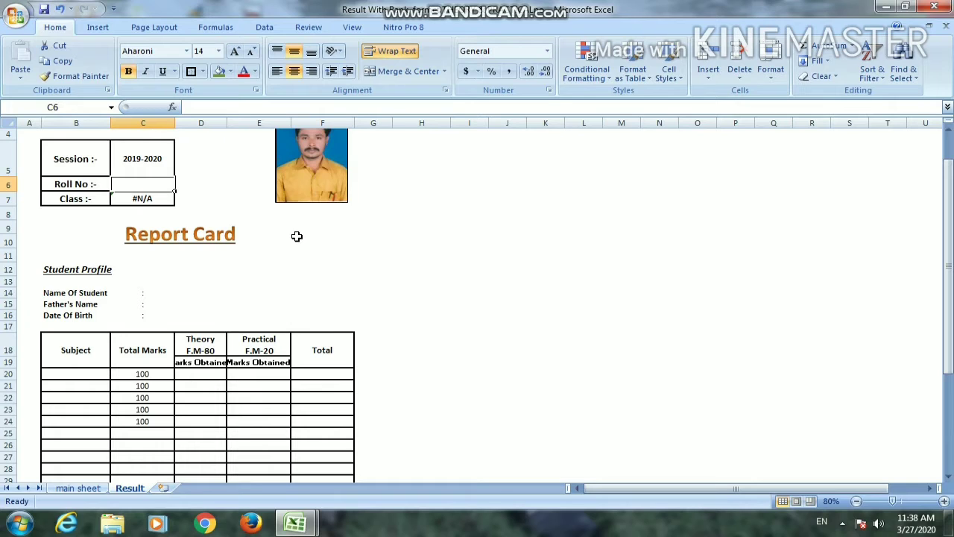
pyautogui.write('1')
pyautogui.press('Return')
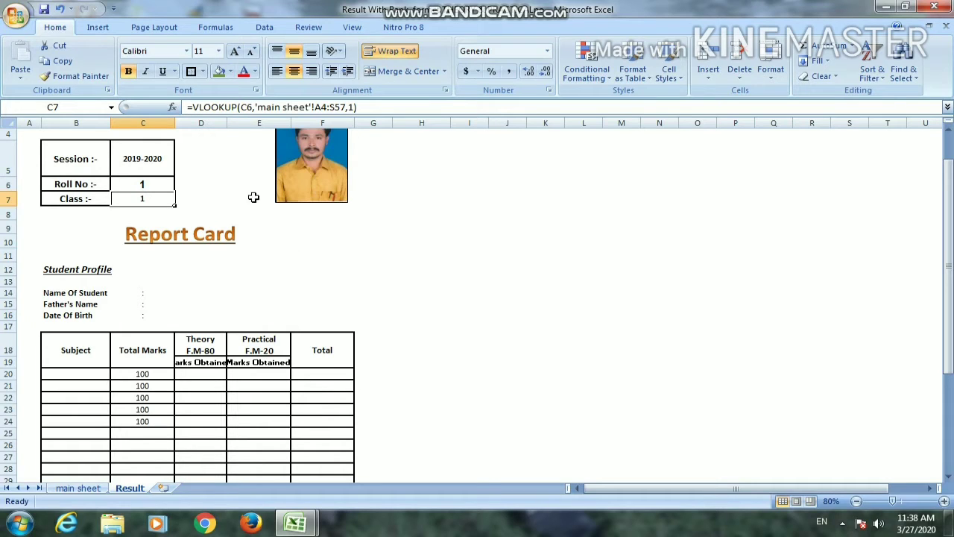
# Check the column numbering on the main sheet and set the class lookup's column index in C7 to 2
pyautogui.click(96, 486)
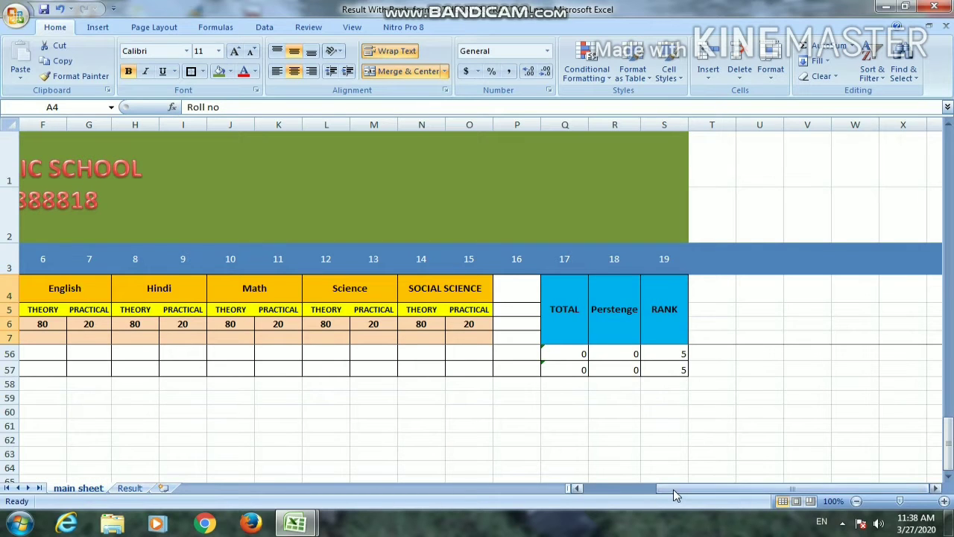
pyautogui.moveTo(675, 490); pyautogui.dragTo(601, 490)
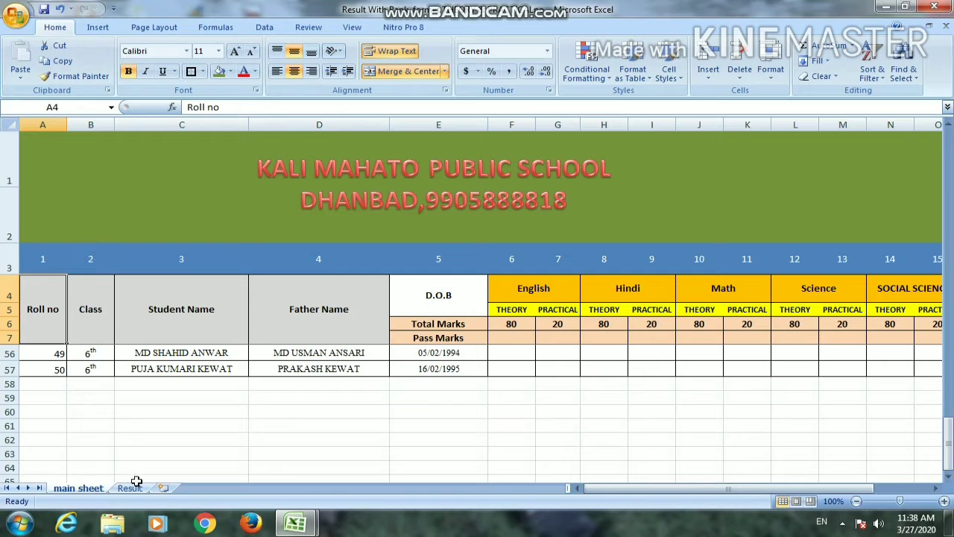
pyautogui.click(131, 487)
pyautogui.click(135, 197)
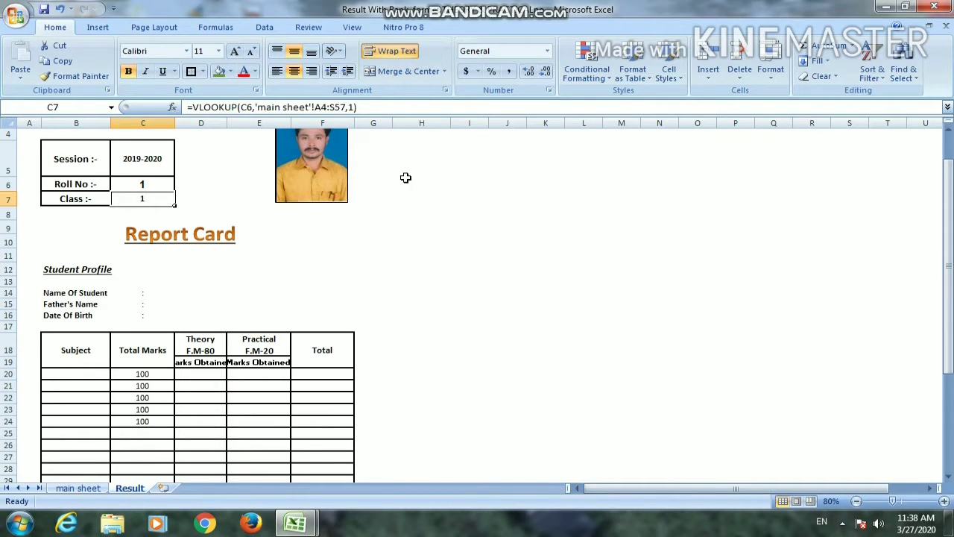
pyautogui.click(356, 107)
pyautogui.press('BackSpace')
pyautogui.write('2')
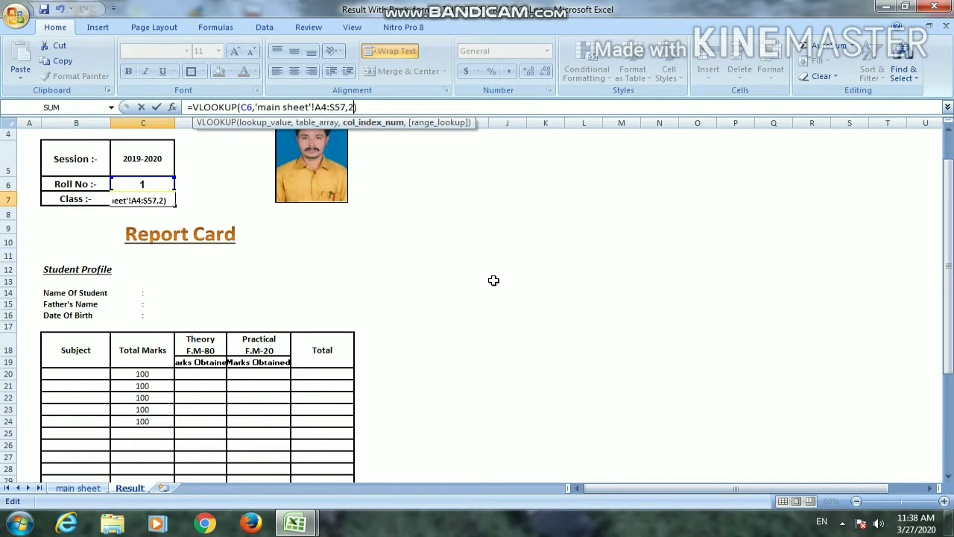
pyautogui.press('Return')
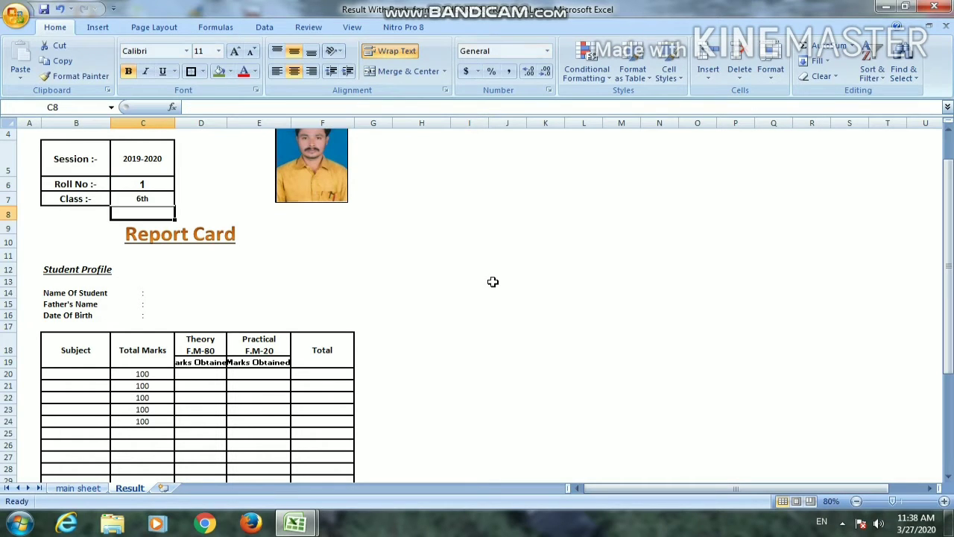
# Make the table range in C7's VLOOKUP absolute as $A$4:$S$57
pyautogui.click(404, 283)
pyautogui.click(151, 198)
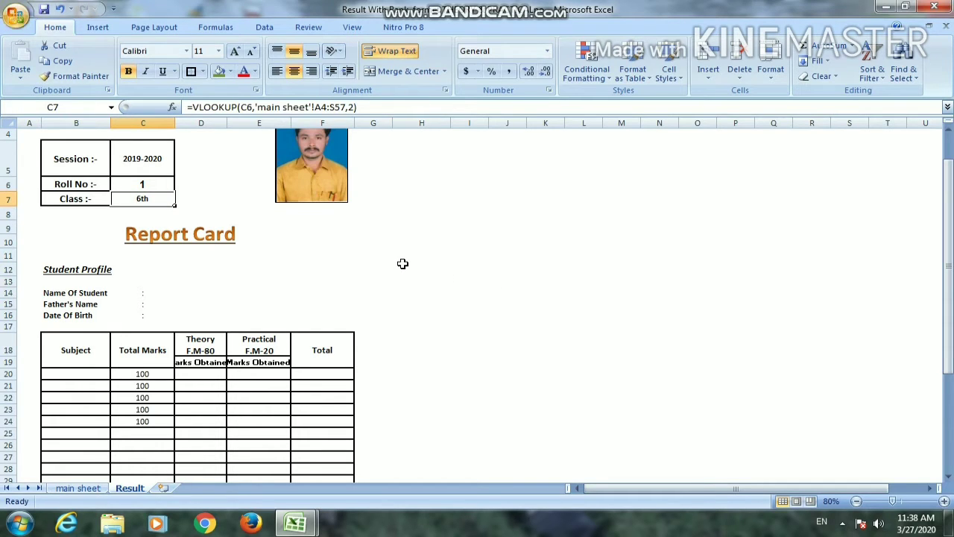
pyautogui.press('F2')
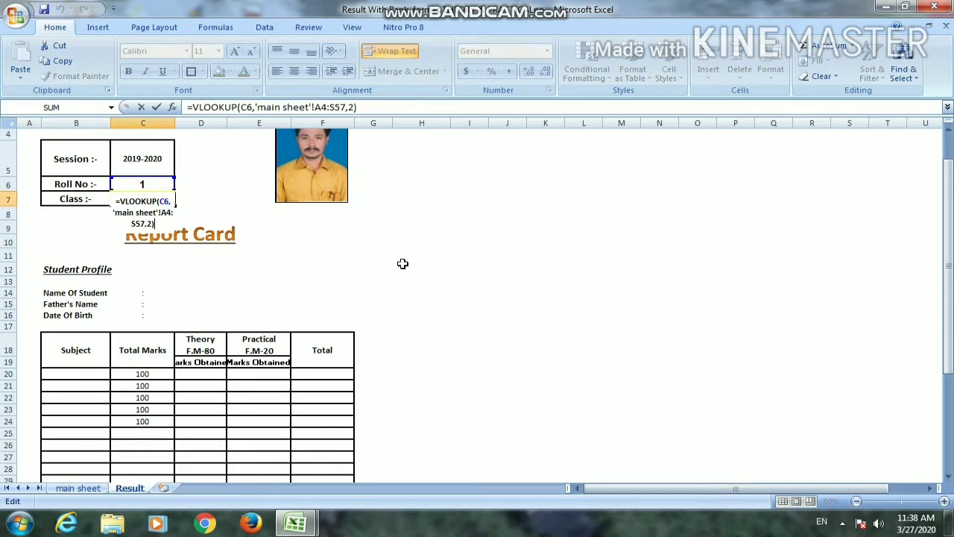
pyautogui.click(314, 107)
pyautogui.hotkey('shift', 'Right')
pyautogui.hotkey('shift', 'Right')
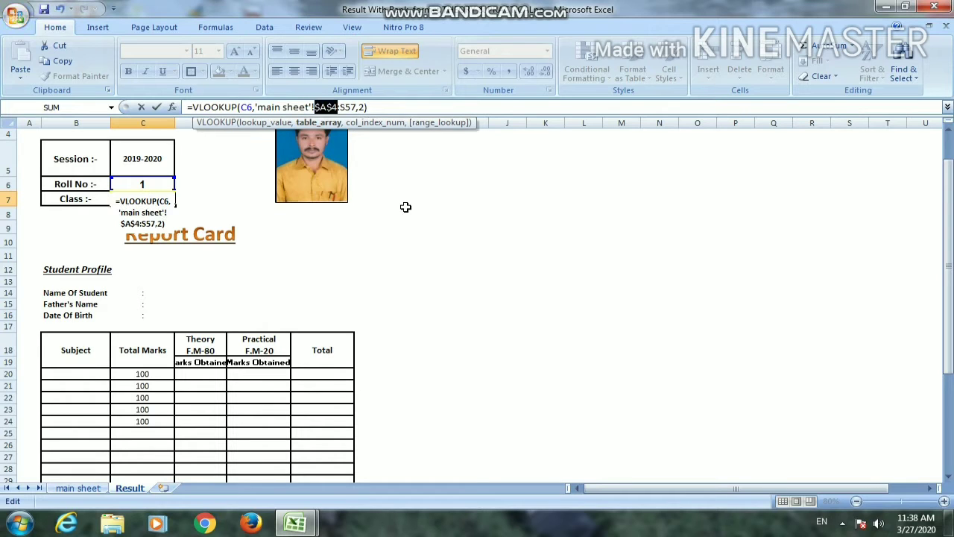
pyautogui.press('F4')
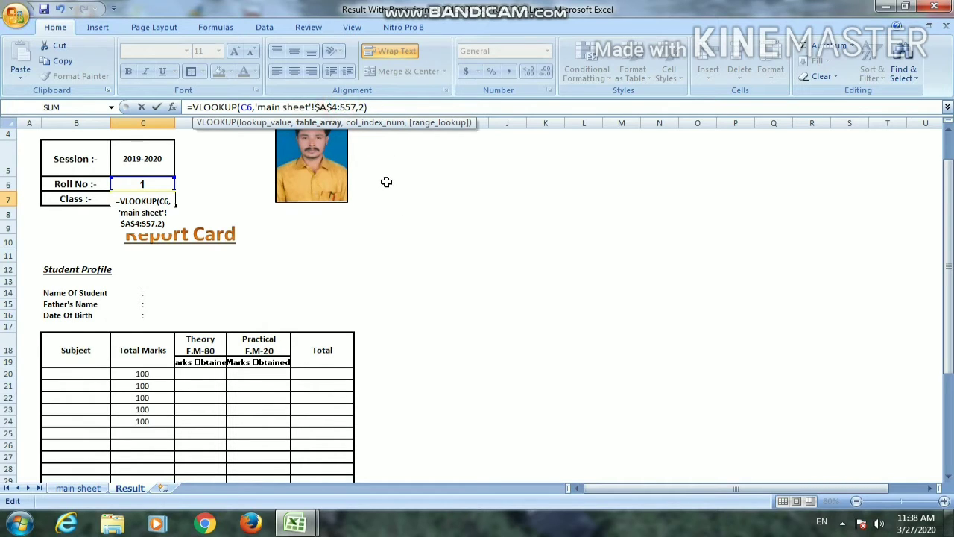
pyautogui.hotkey('shift', 'Right')
pyautogui.hotkey('shift', 'Right')
pyautogui.hotkey('shift', 'Right')
pyautogui.press('F4')
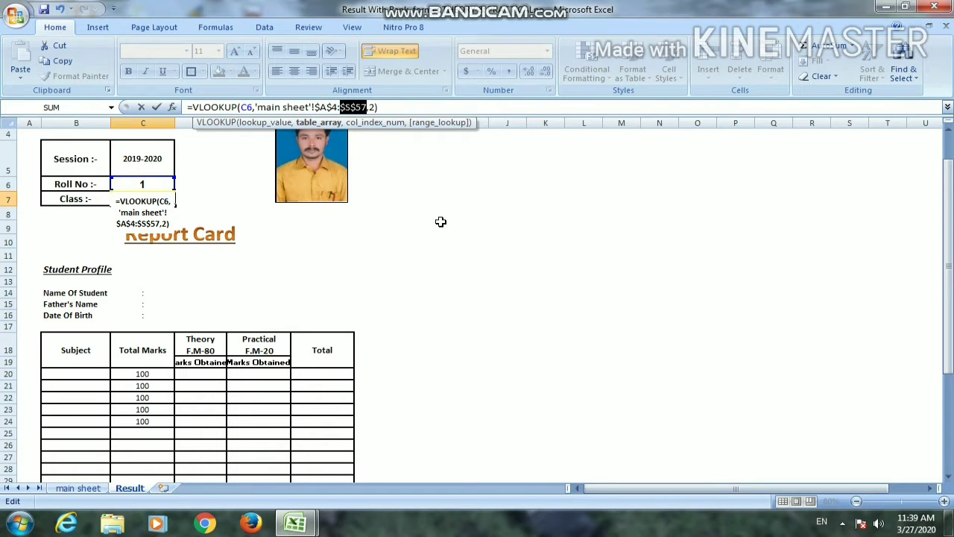
pyautogui.press('Return')
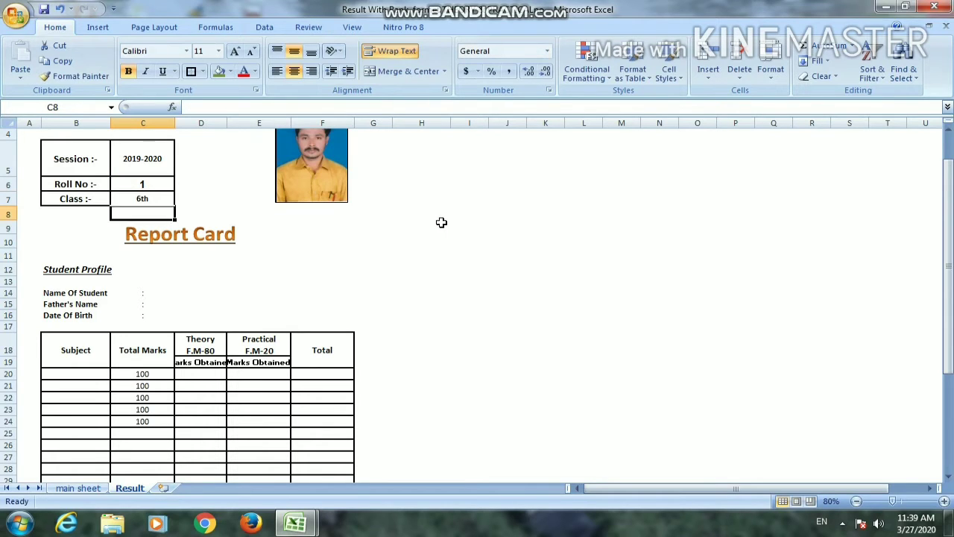
# Clear the roll number in C6 to test the class lookup with an empty input
pyautogui.click(339, 245)
pyautogui.click(584, 212)
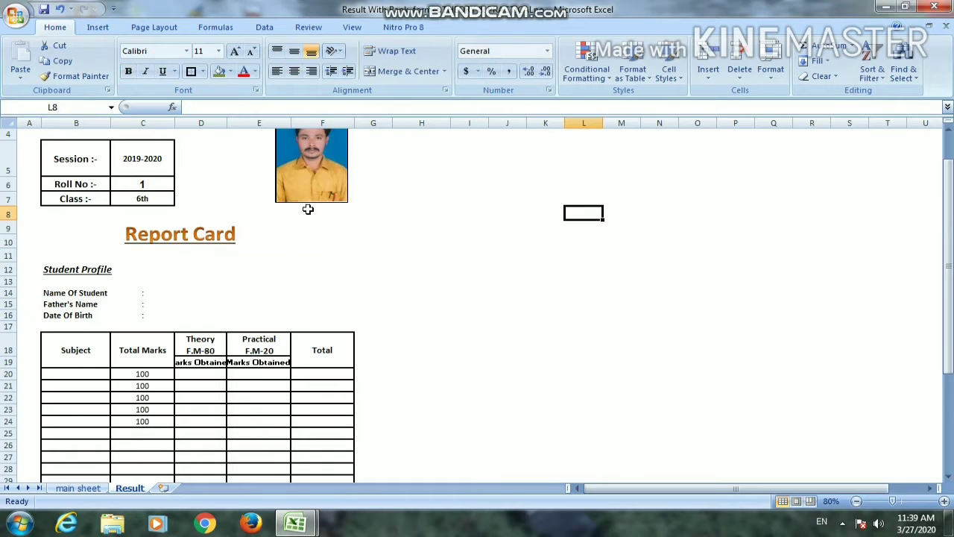
pyautogui.click(145, 183)
pyautogui.press('Delete')
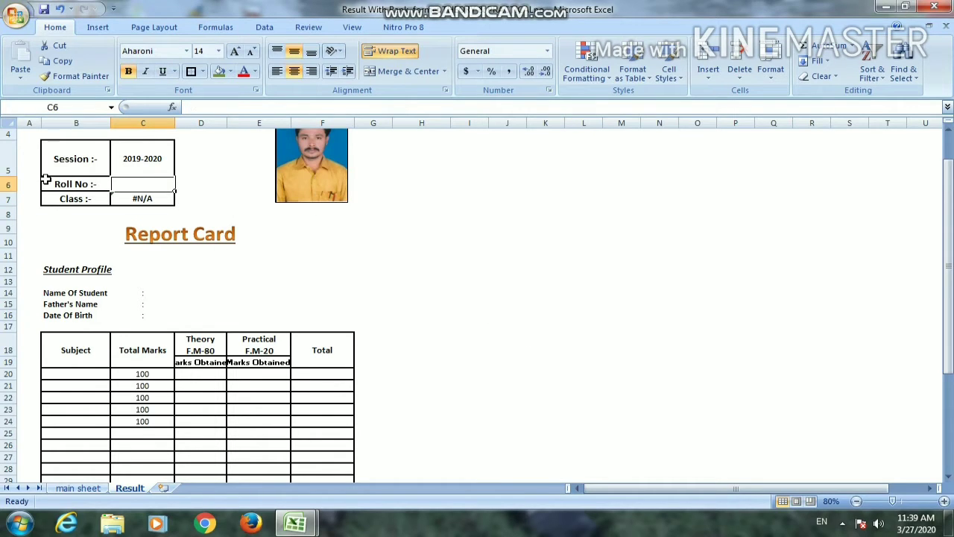
pyautogui.click(289, 226)
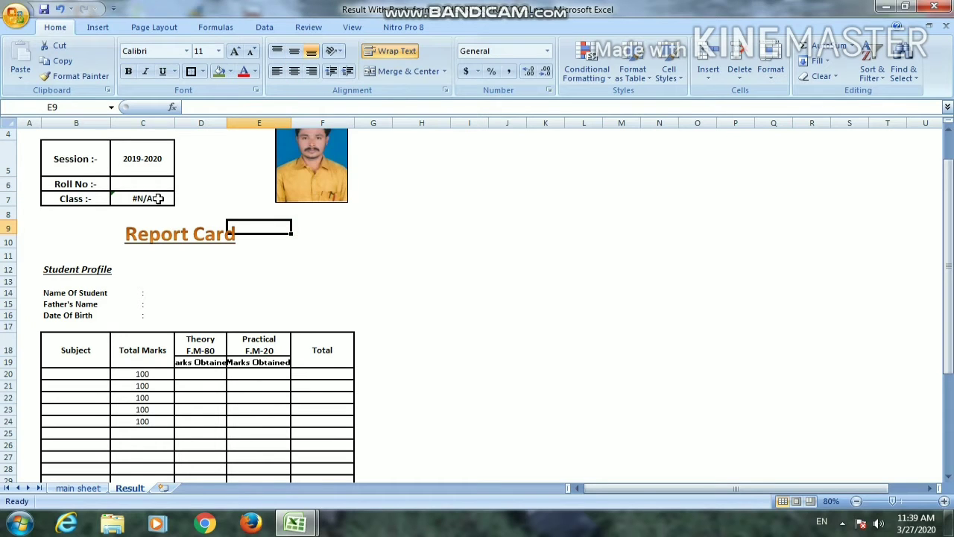
# Wrap the class lookup in C7 in IFERROR with an empty string "" as the error value
pyautogui.click(156, 198)
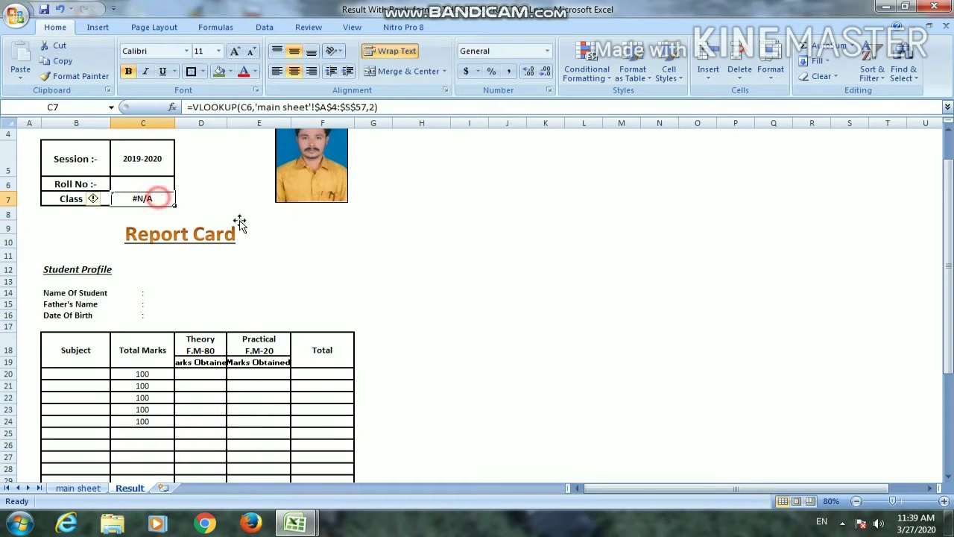
pyautogui.click(192, 106)
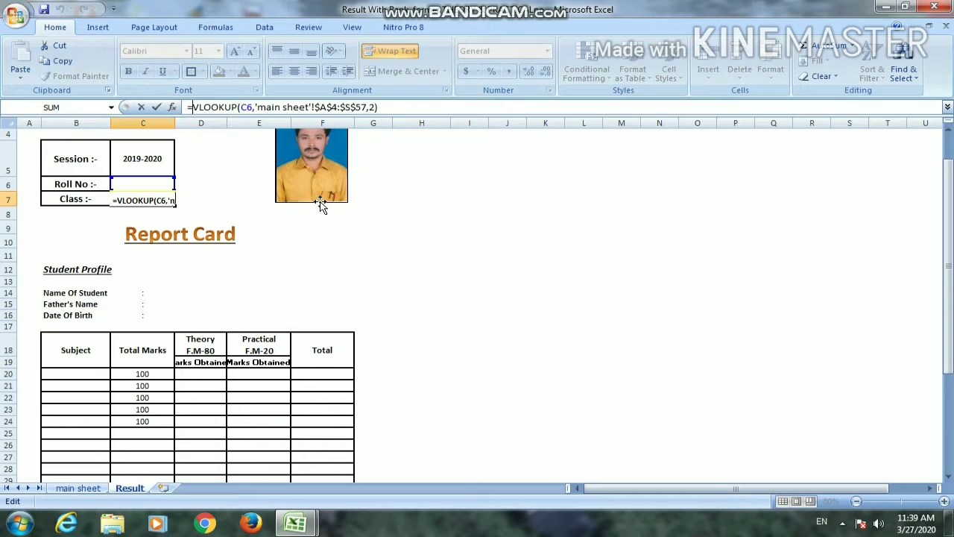
pyautogui.write('if')
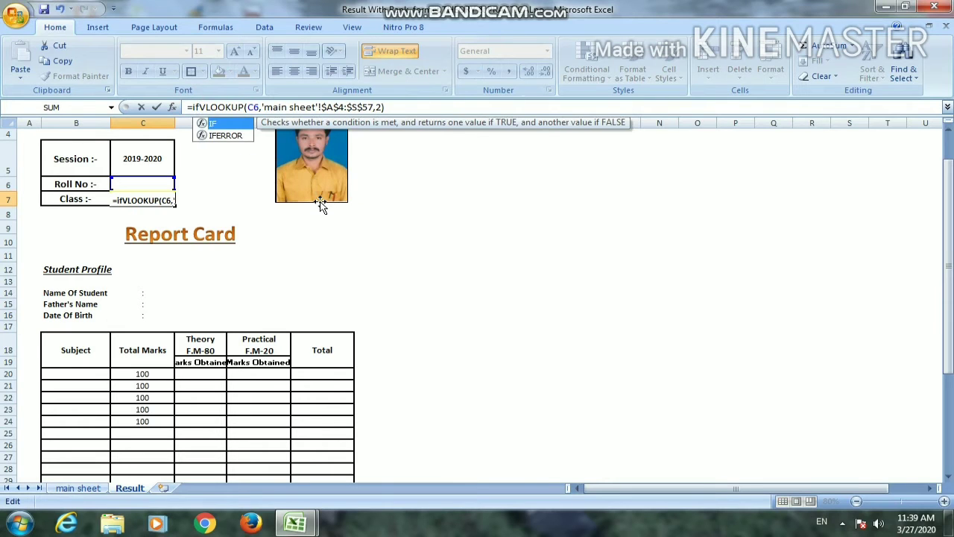
pyautogui.press('Down')
pyautogui.press('Tab')
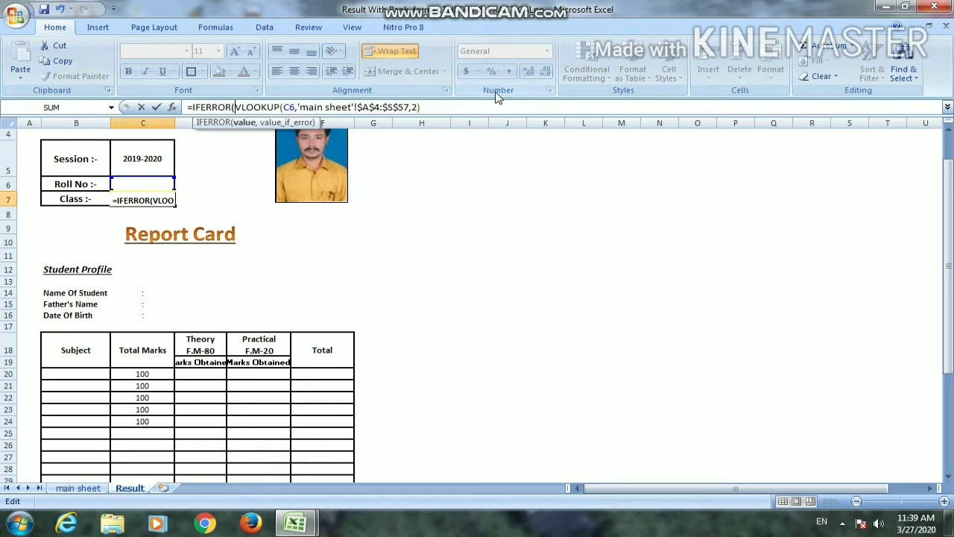
pyautogui.click(437, 107)
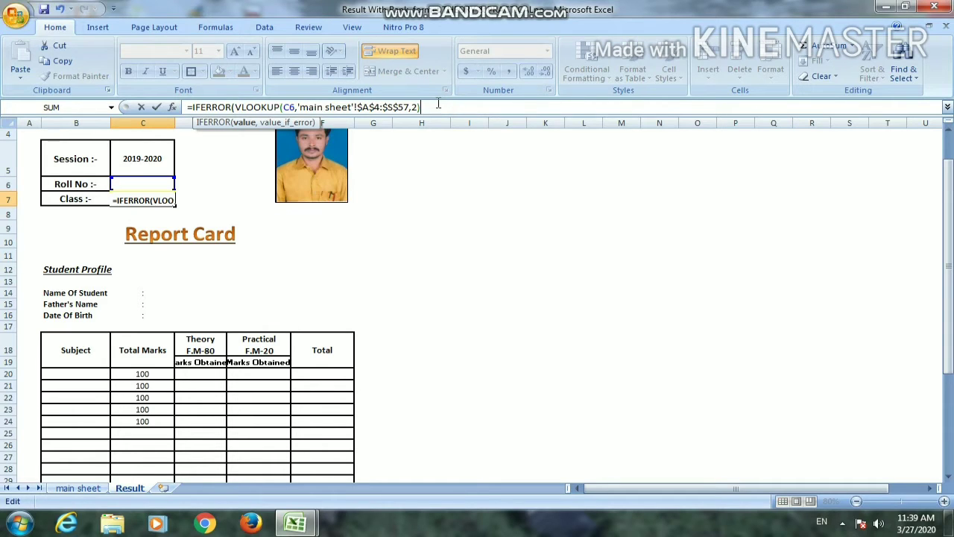
pyautogui.write(',')
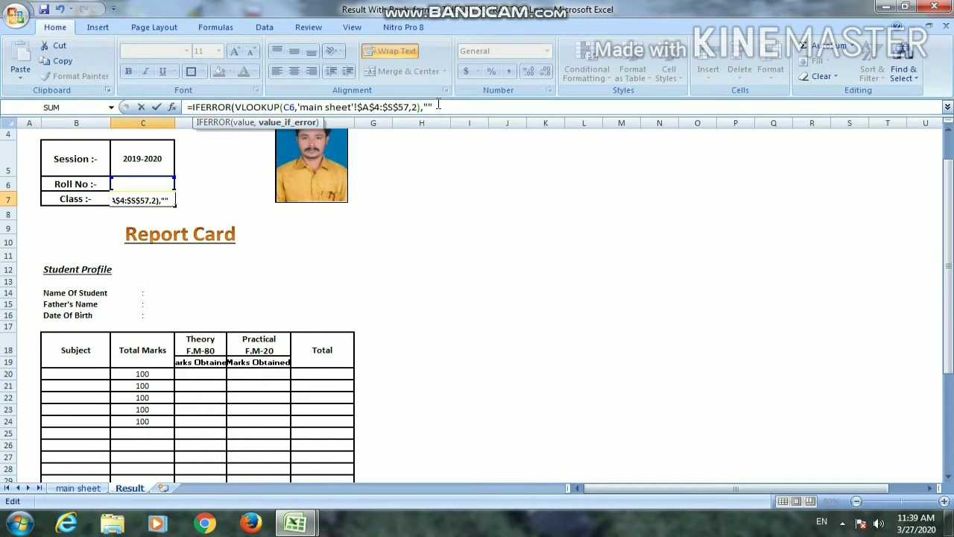
pyautogui.press('Return')
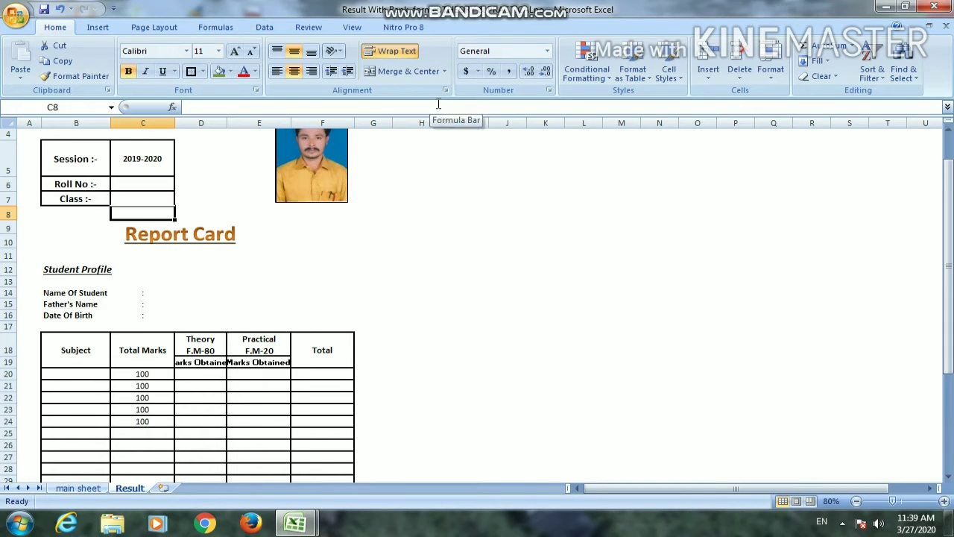
# Enter roll number 2 in C6 to test the error-handled class lookup in C7
pyautogui.click(132, 185)
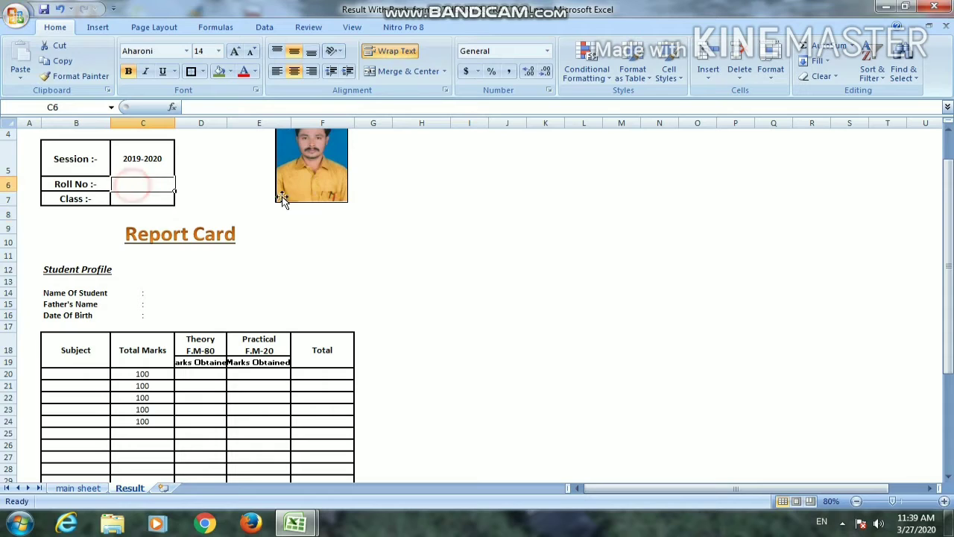
pyautogui.write('2')
pyautogui.press('Return')
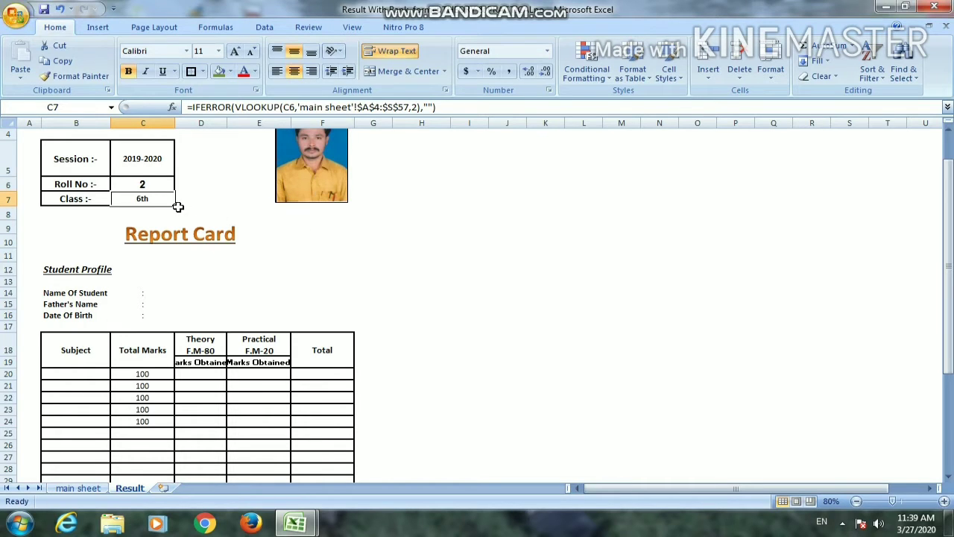
pyautogui.click(650, 294)
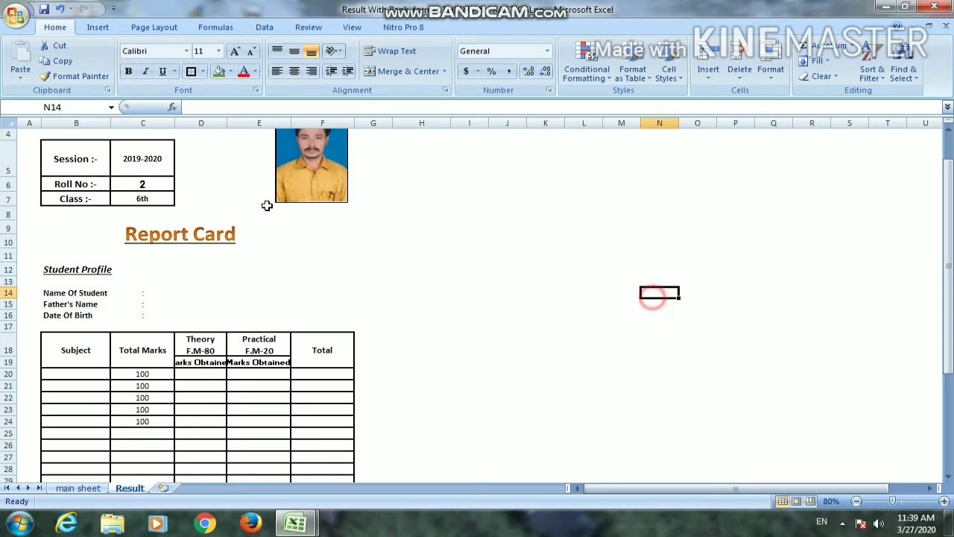
pyautogui.click(164, 201)
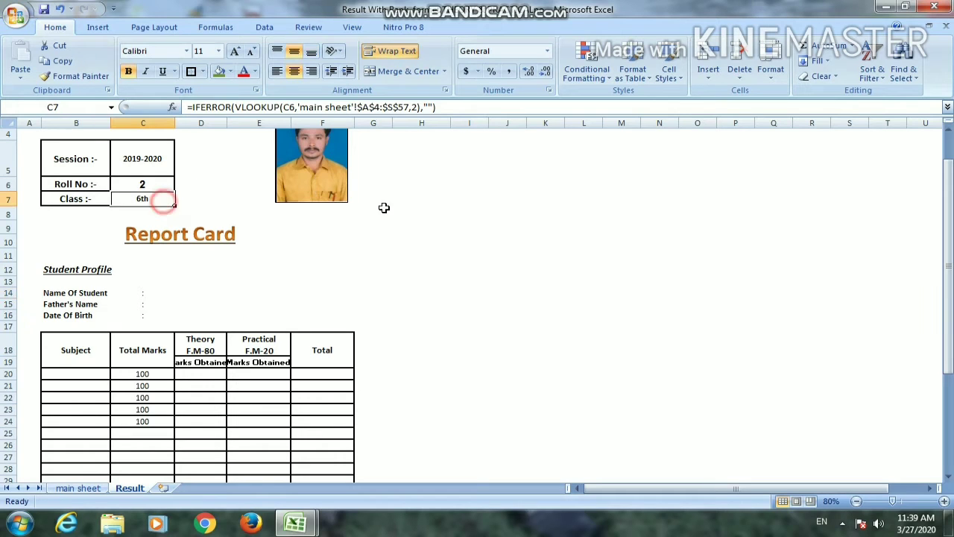
# Link the first subject cell, B20, to the English heading F4:G4 on the main sheet
pyautogui.click(95, 373)
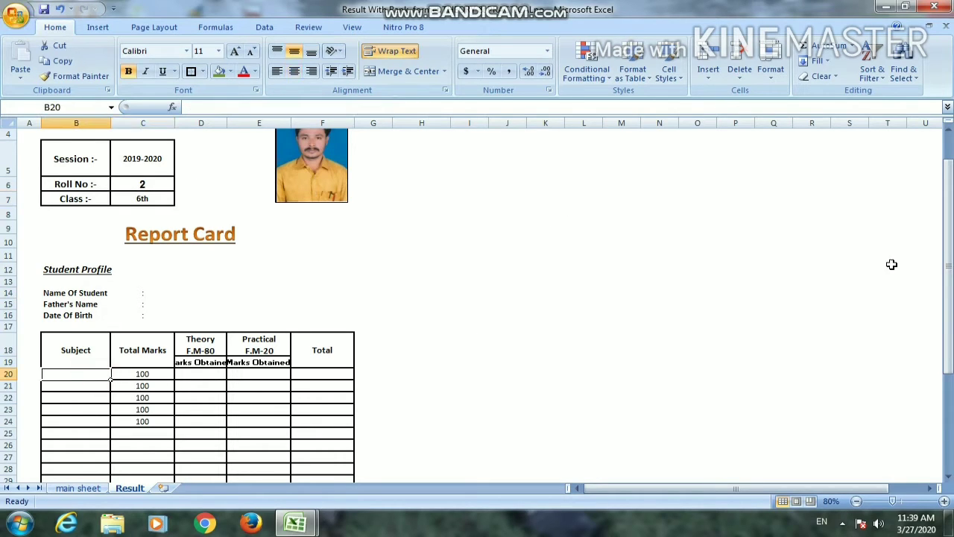
pyautogui.write('=')
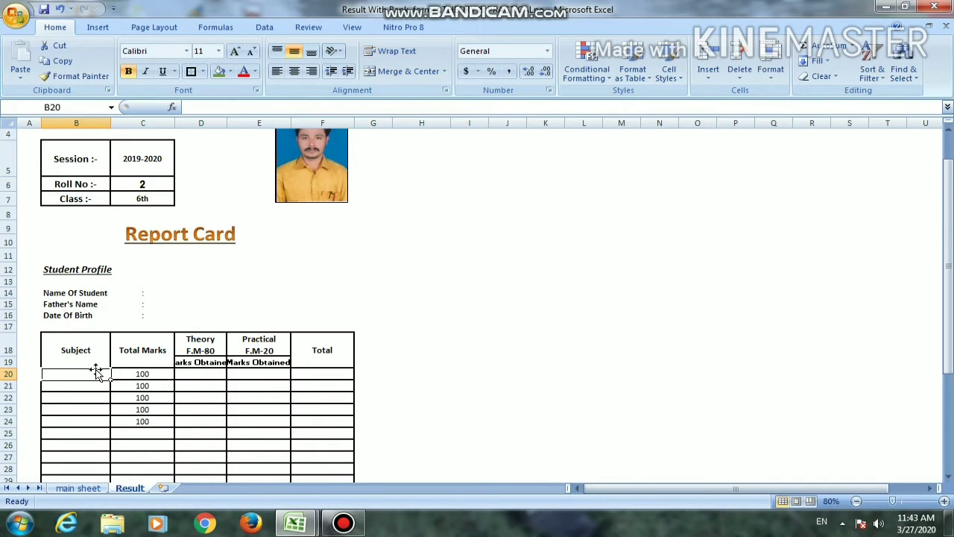
pyautogui.click(96, 372)
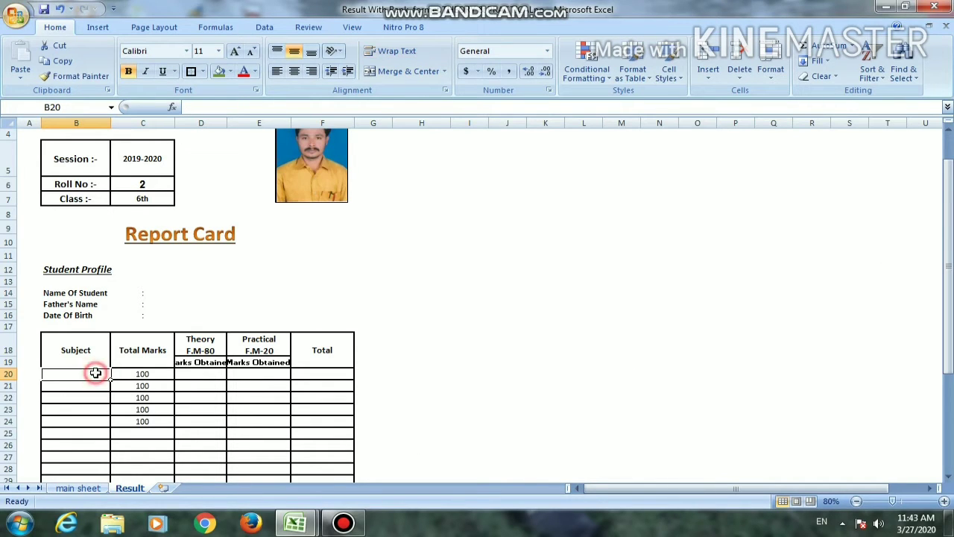
pyautogui.write('=')
pyautogui.click(78, 488)
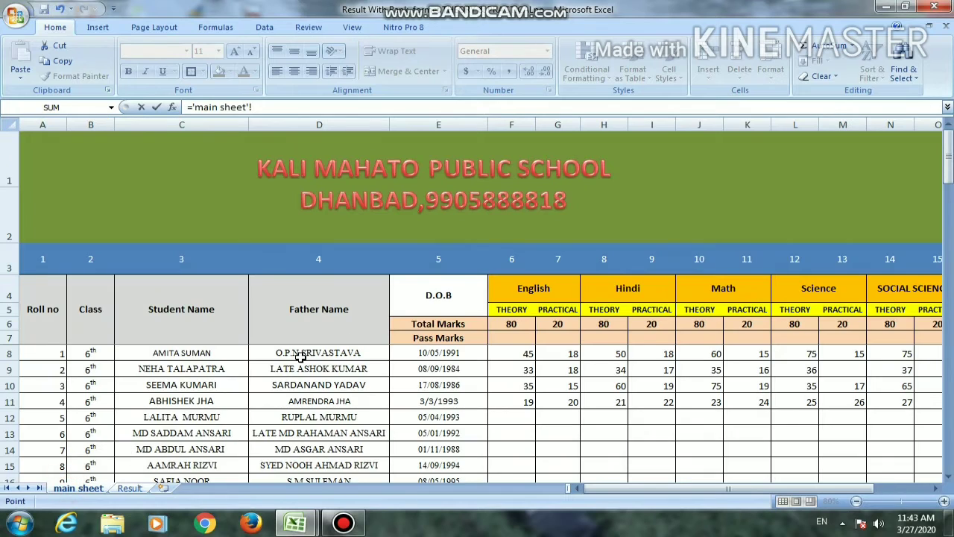
pyautogui.click(520, 288)
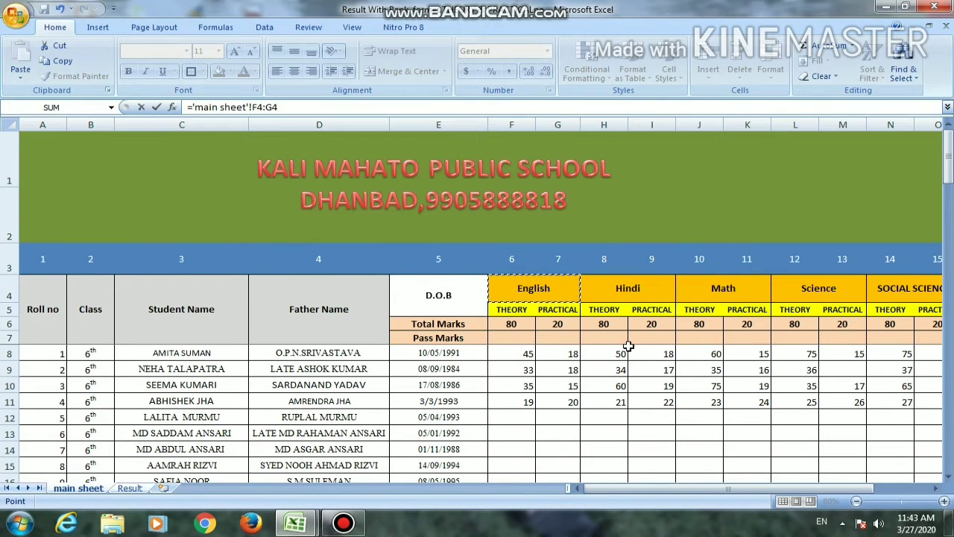
pyautogui.press('Return')
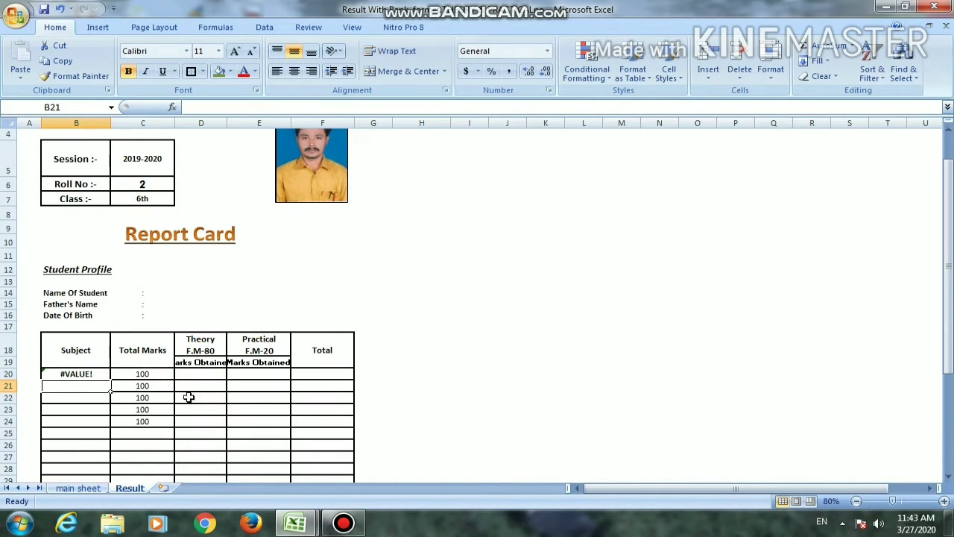
# Shorten the reference in B20 to the single cell 'main sheet'!F4
pyautogui.click(97, 373)
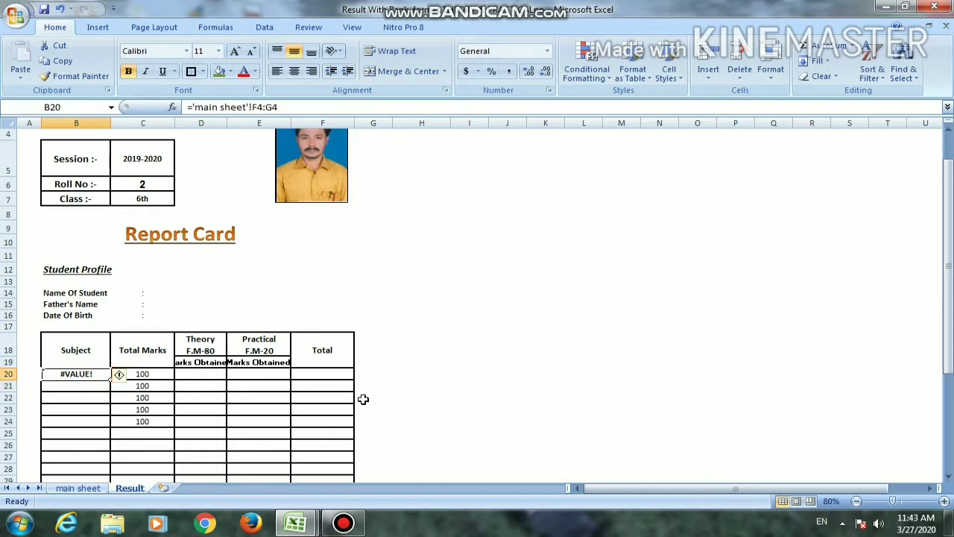
pyautogui.press('F2')
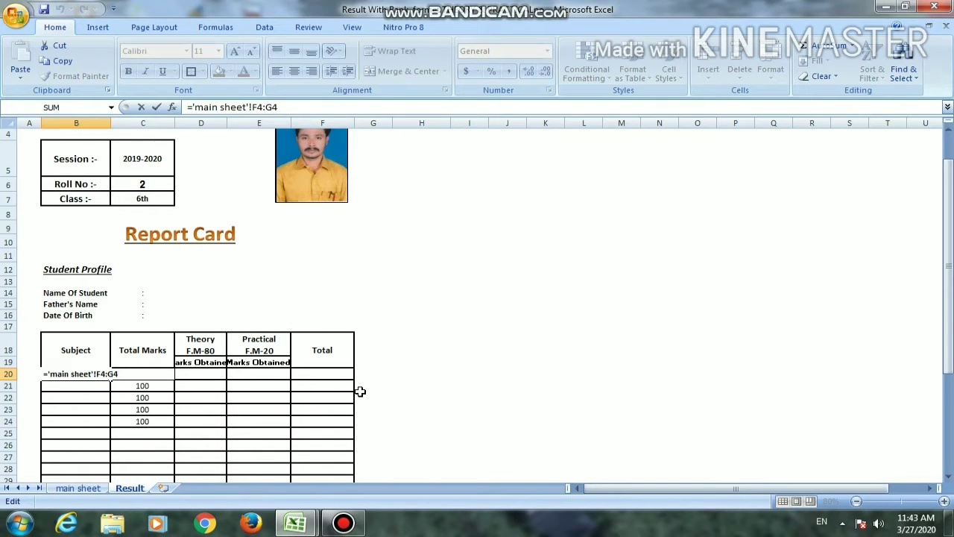
pyautogui.press('BackSpace')
pyautogui.press('Return')
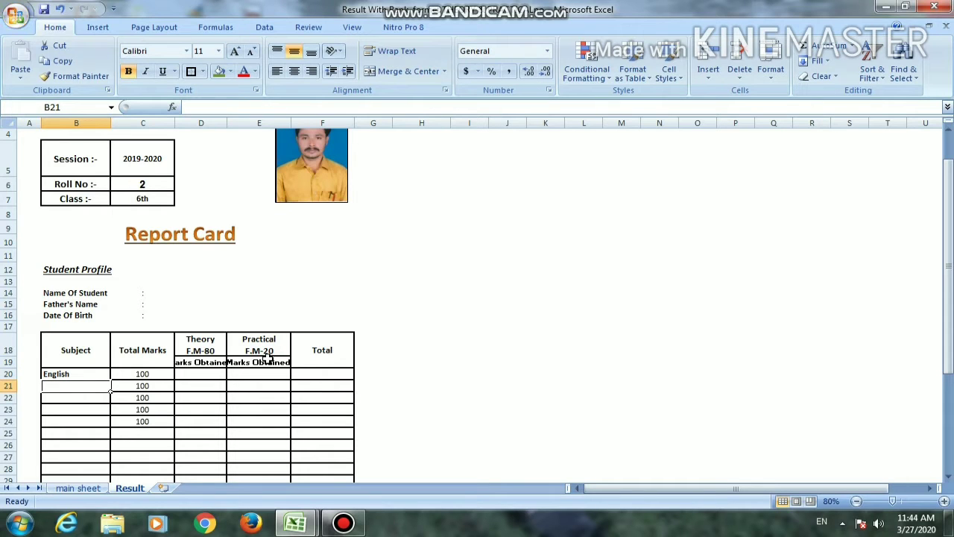
# Link the second subject cell, B21, to the Hindi heading H4:I4 on the main sheet
pyautogui.click(93, 385)
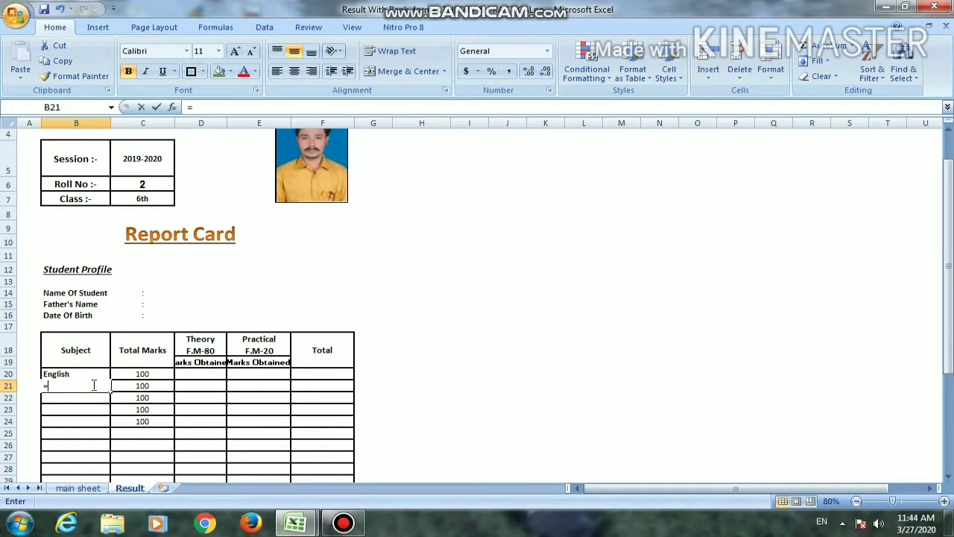
pyautogui.write('=')
pyautogui.click(77, 487)
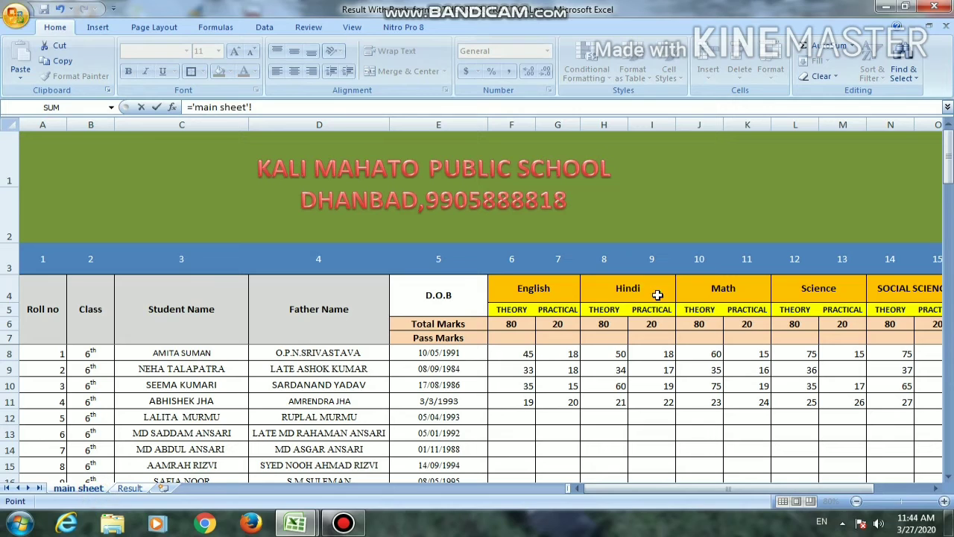
pyautogui.click(617, 290)
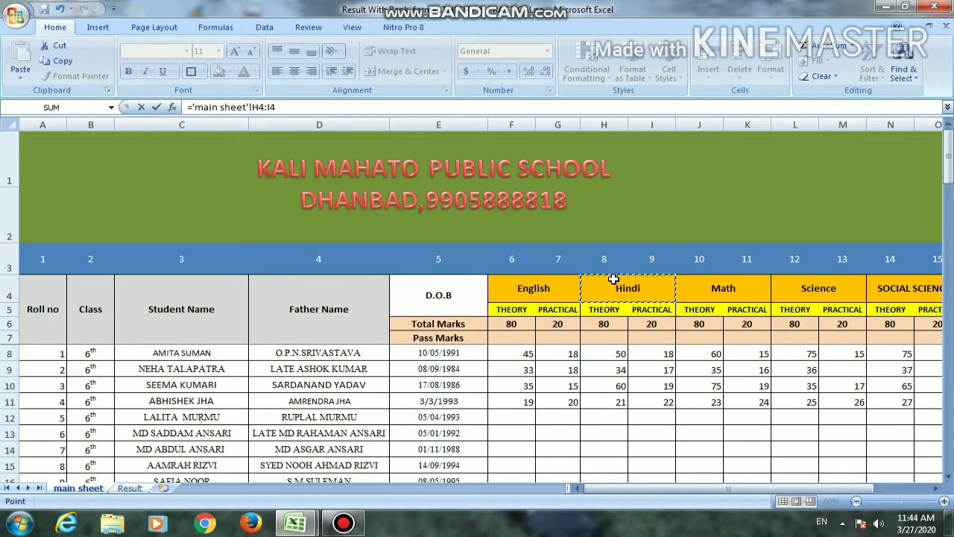
pyautogui.press('Return')
pyautogui.press('F2')
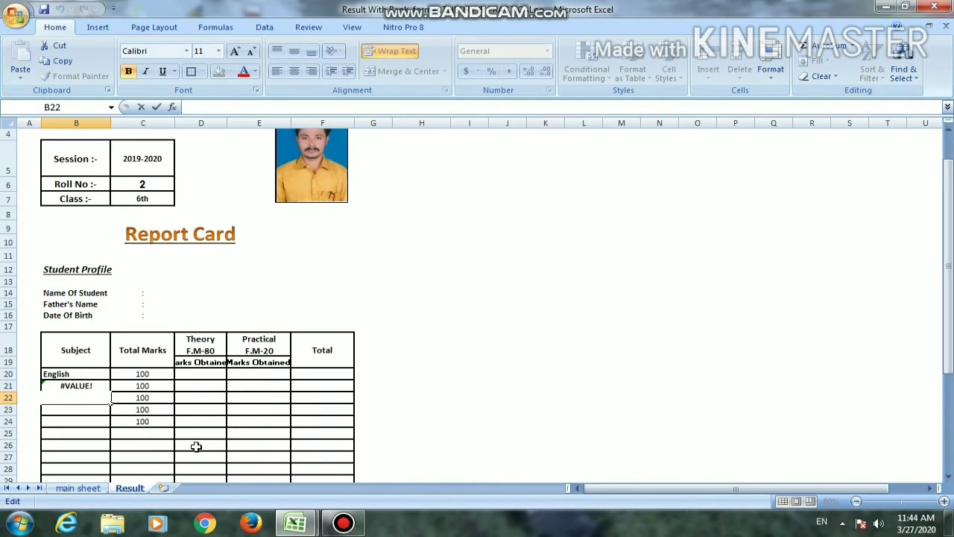
pyautogui.click(282, 314)
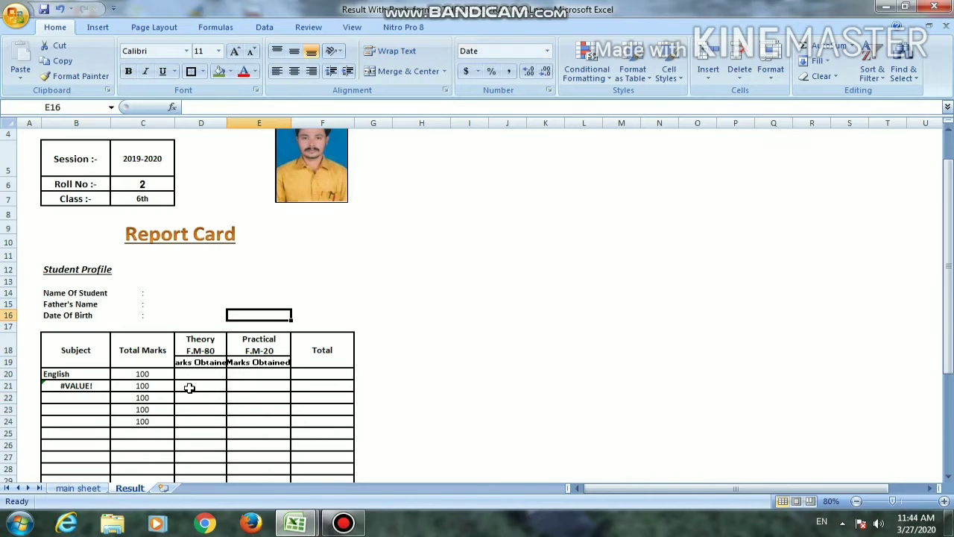
# Shorten the reference in B21 to the single cell 'main sheet'!H4
pyautogui.click(100, 386)
pyautogui.press('F2')
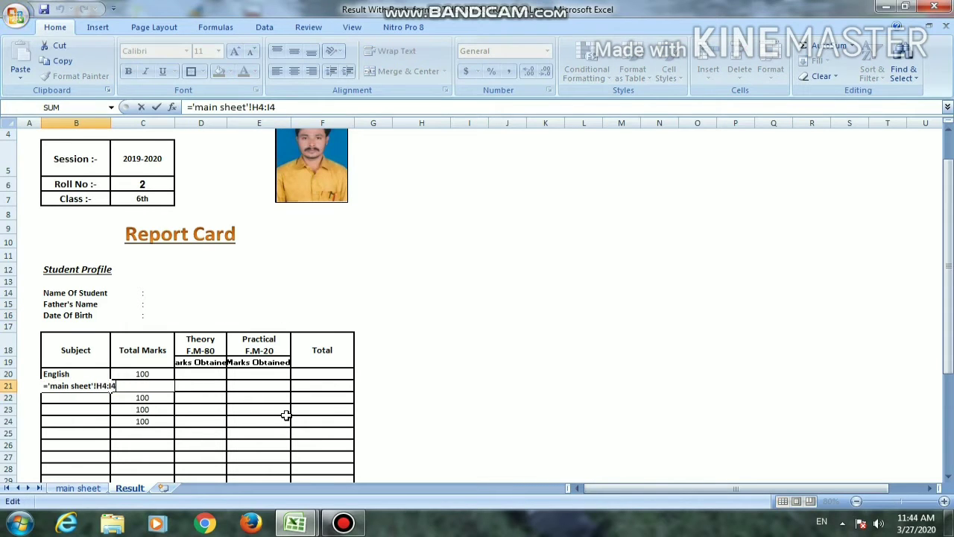
pyautogui.press('BackSpace')
pyautogui.press('BackSpace')
pyautogui.press('Return')
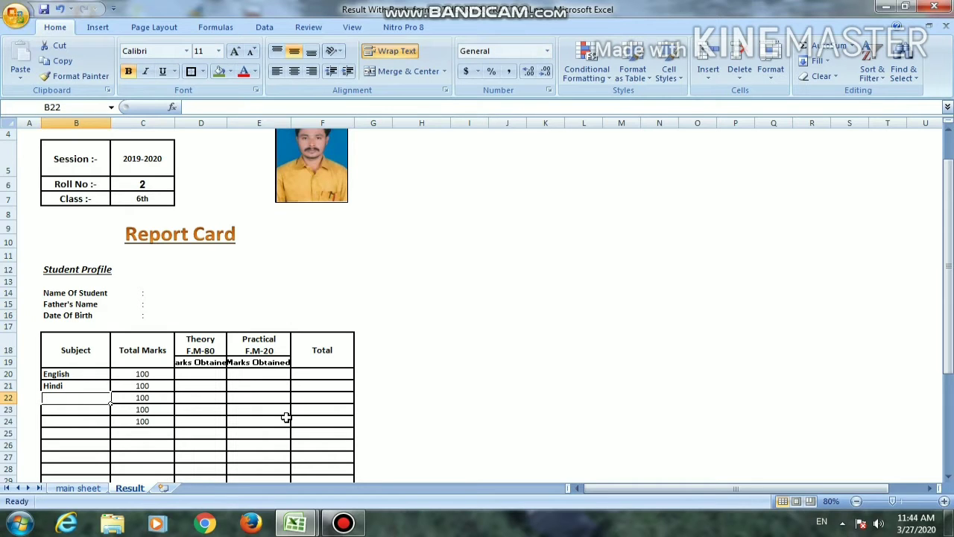
# Link the third subject cell, B22, to the Math heading J4:K4 on the main sheet
pyautogui.write('=')
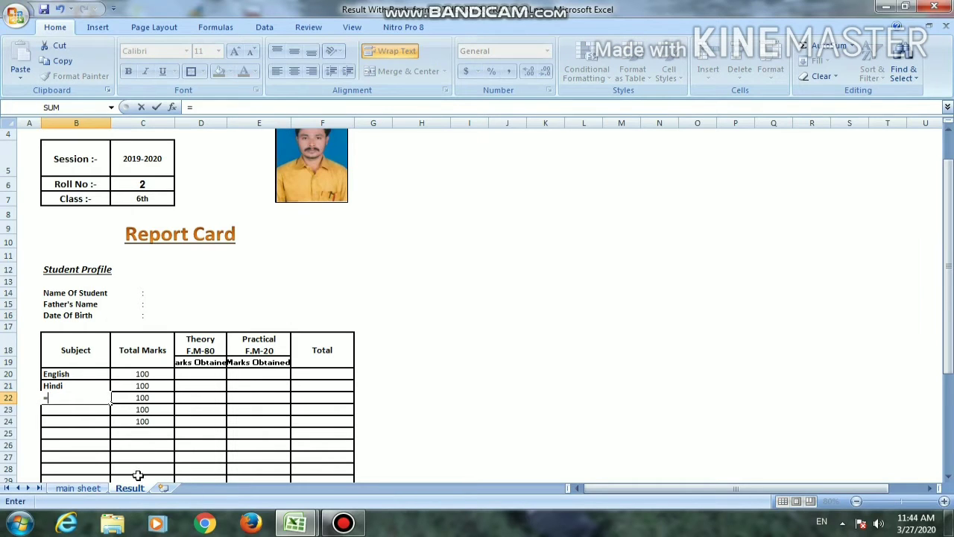
pyautogui.click(88, 488)
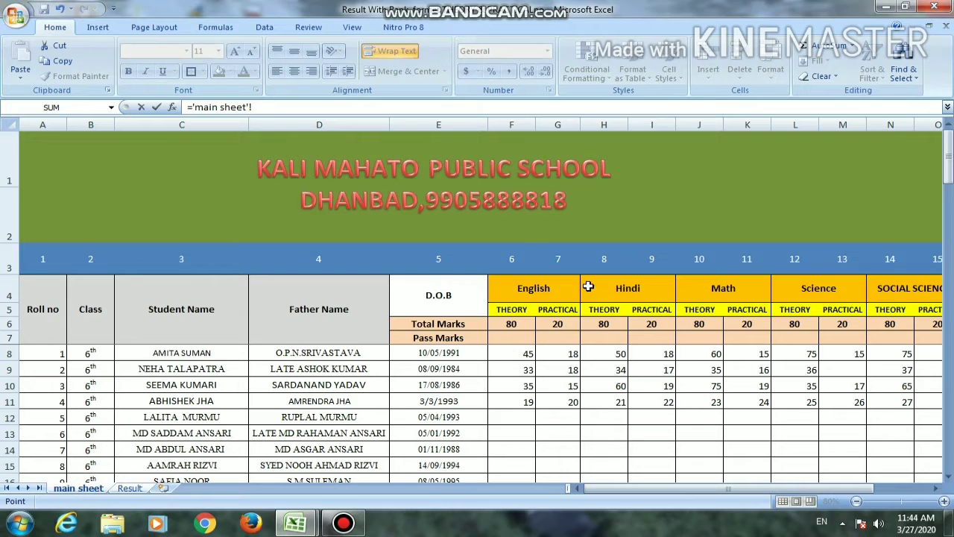
pyautogui.click(725, 283)
pyautogui.press('Return')
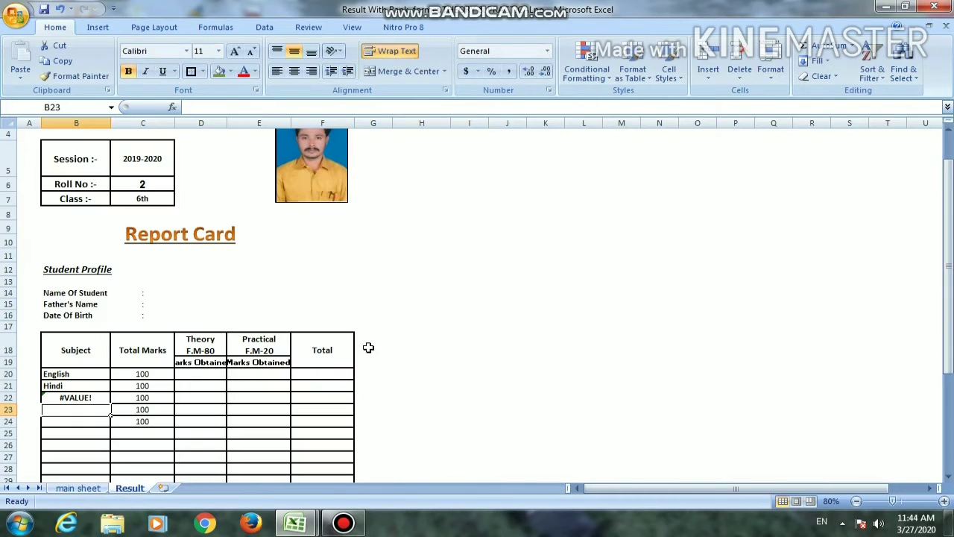
# Shorten the reference in B22 to the single cell 'main sheet'!J4
pyautogui.click(94, 398)
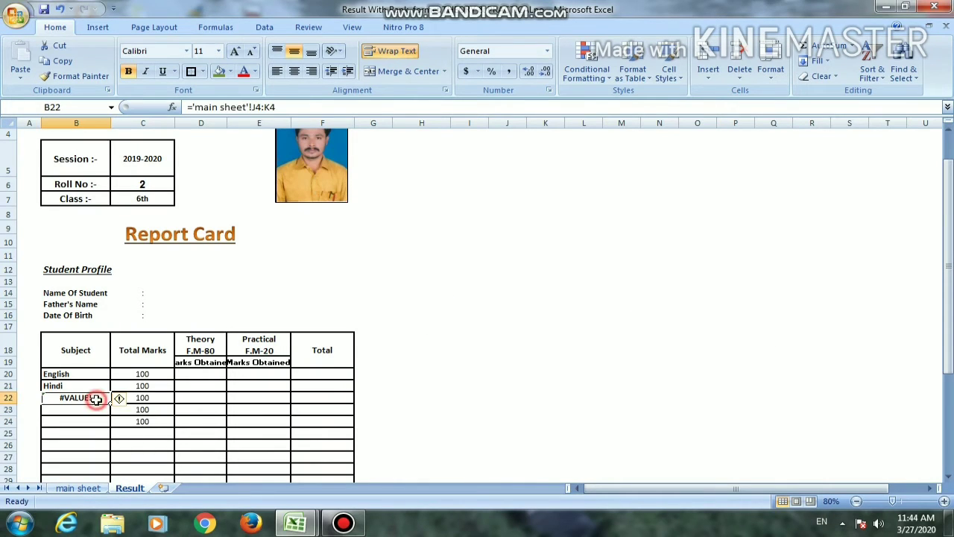
pyautogui.press('F2')
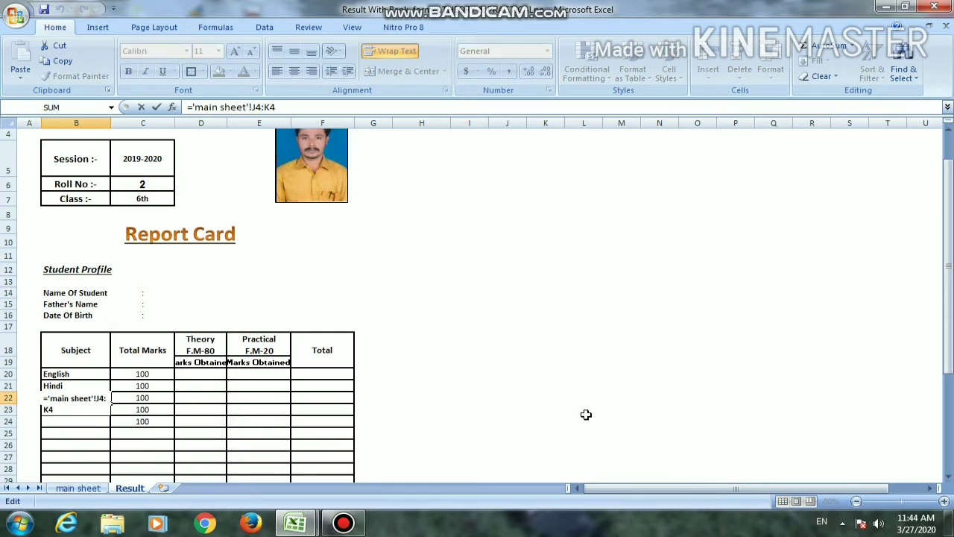
pyautogui.press('BackSpace')
pyautogui.press('BackSpace')
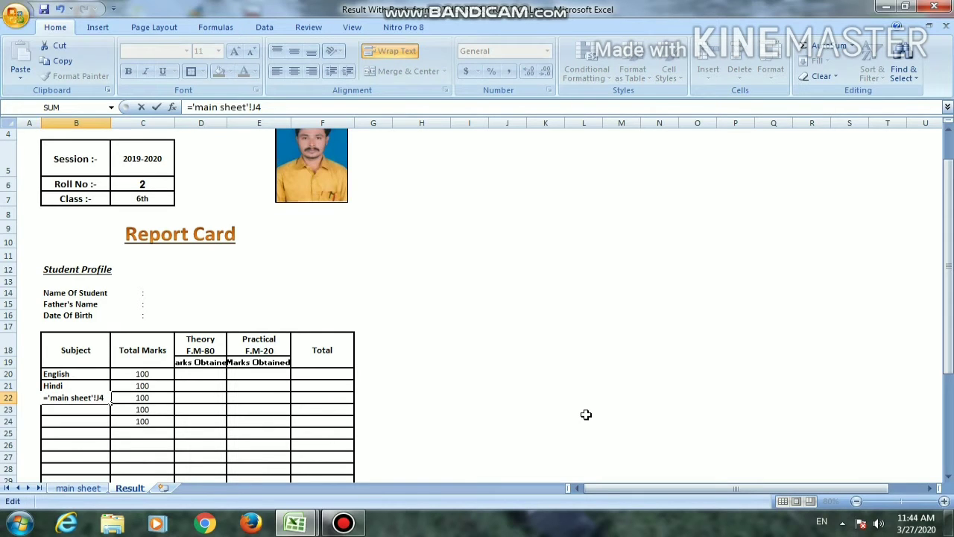
pyautogui.press('Return')
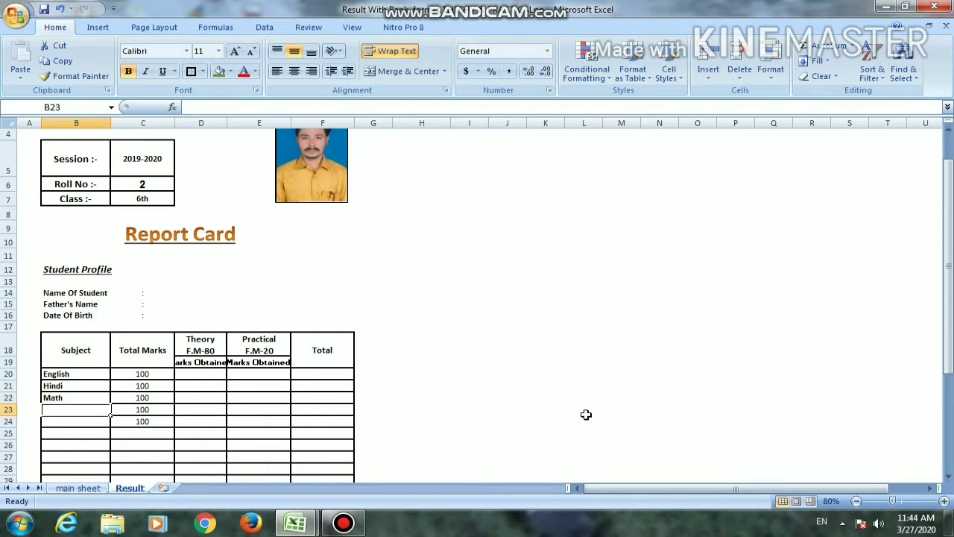
# Link the fourth subject cell, B23, to the Science heading L4:M4 on the main sheet
pyautogui.press('F2')
pyautogui.write('=')
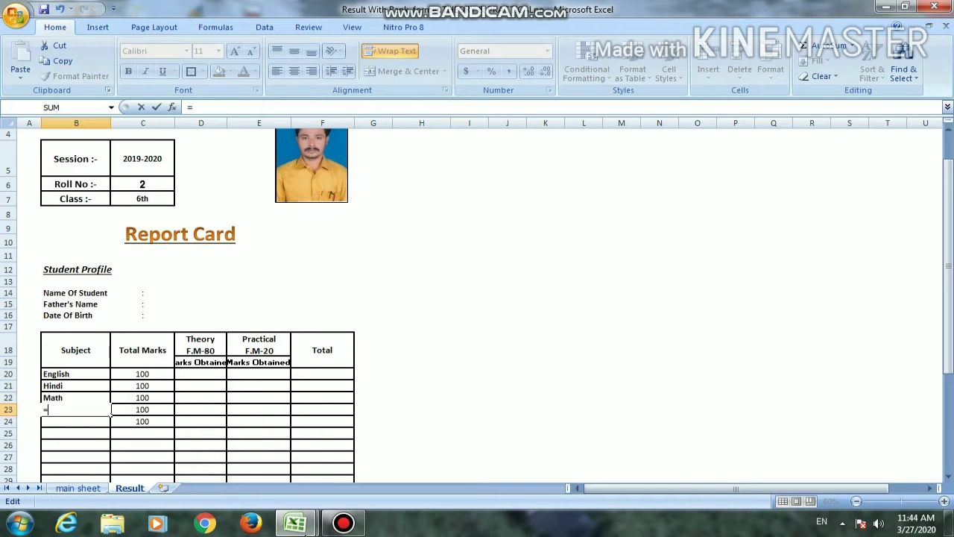
pyautogui.click(100, 488)
pyautogui.click(811, 284)
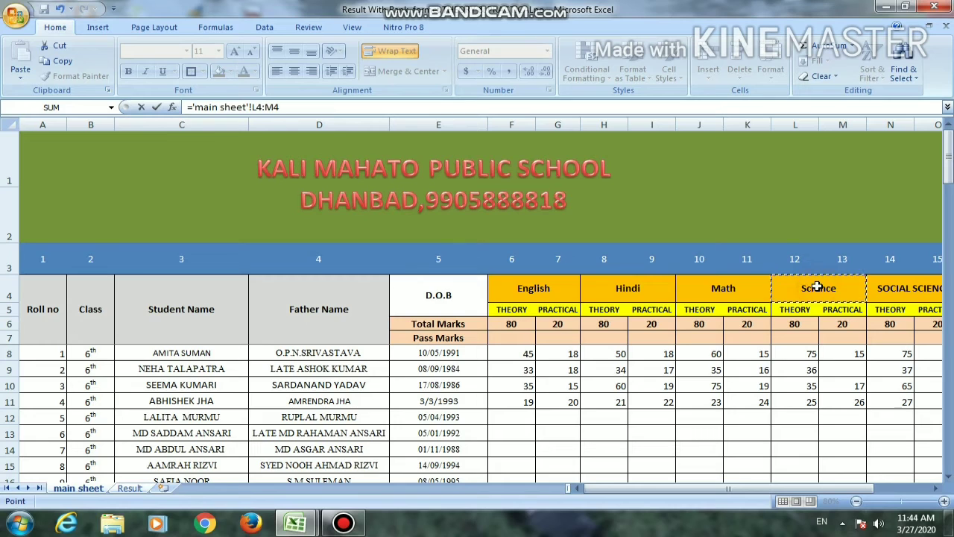
pyautogui.press('Return')
# Shorten the reference in B23 to the single cell 'main sheet'!L4
pyautogui.press('Down')
pyautogui.press('Up')
pyautogui.press('Up')
pyautogui.press('F2')
pyautogui.press('BackSpace')
pyautogui.press('BackSpace')
pyautogui.press('BackSpace')
pyautogui.press('Return')
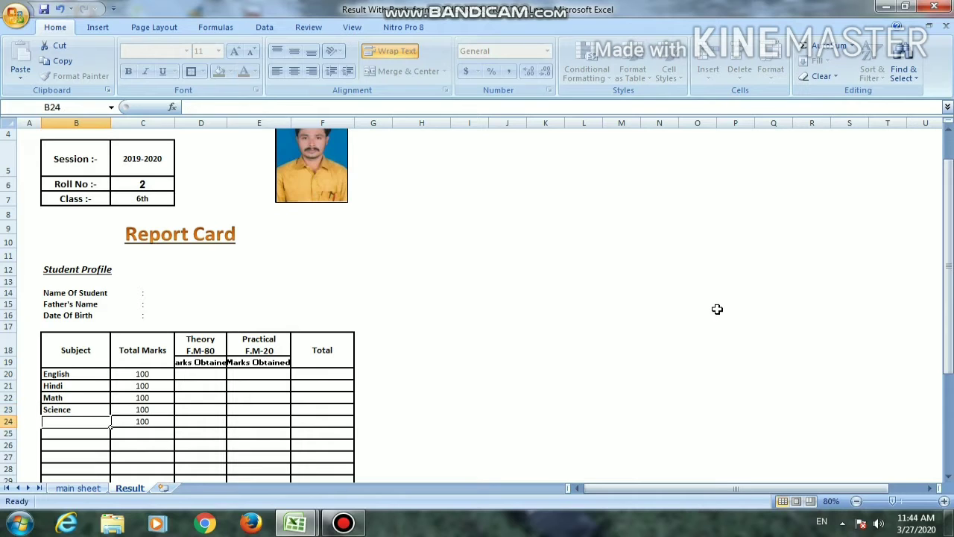
# Link the fifth subject cell, B24, to the Social Science heading N4:O4 on the main sheet
pyautogui.write('=')
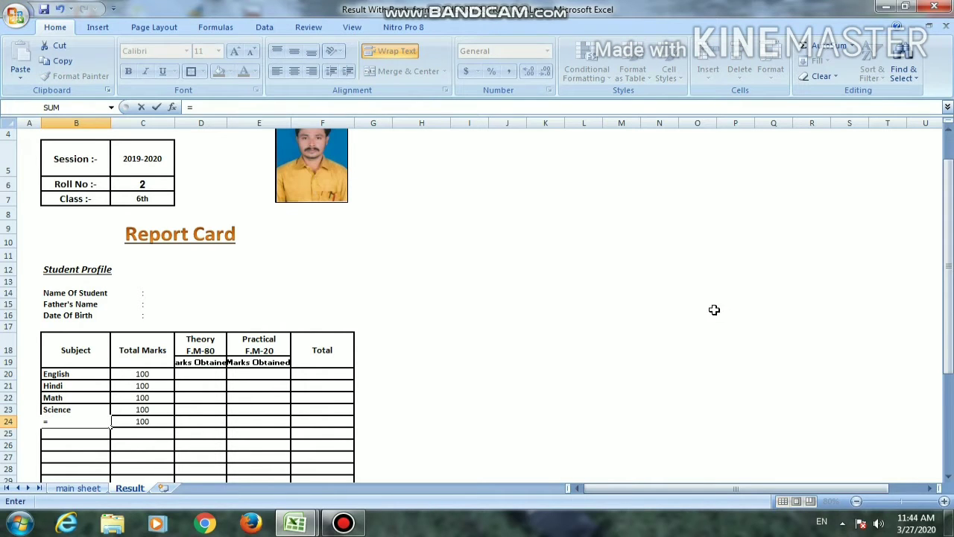
pyautogui.click(82, 487)
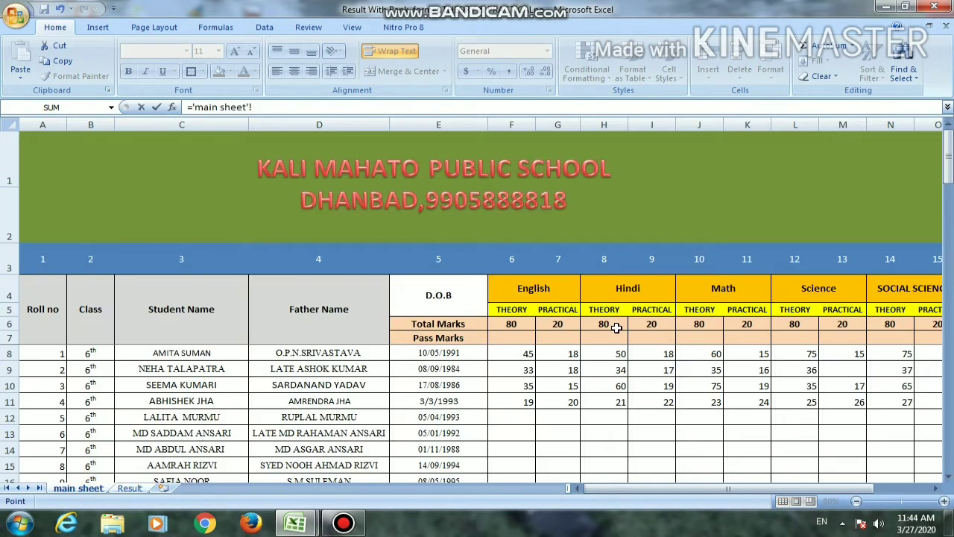
pyautogui.click(899, 286)
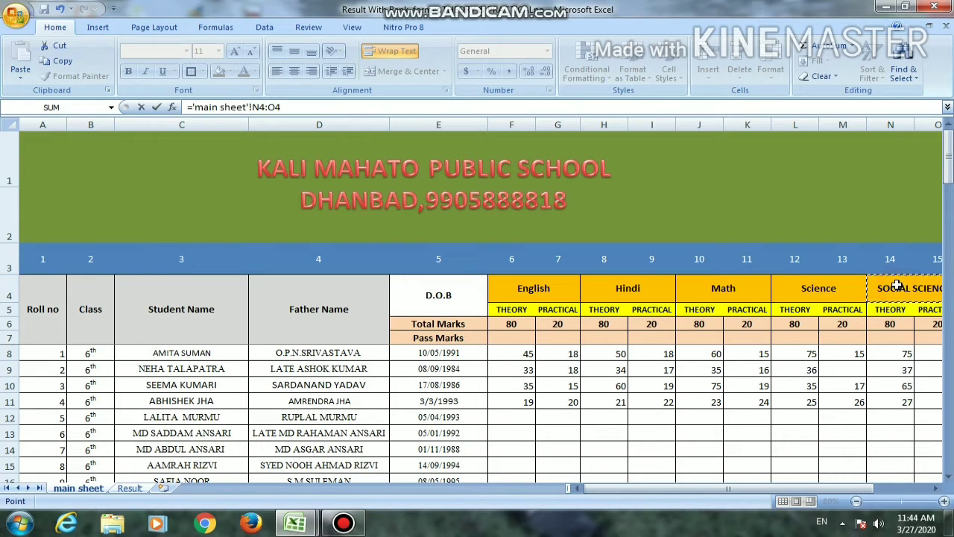
pyautogui.press('Return')
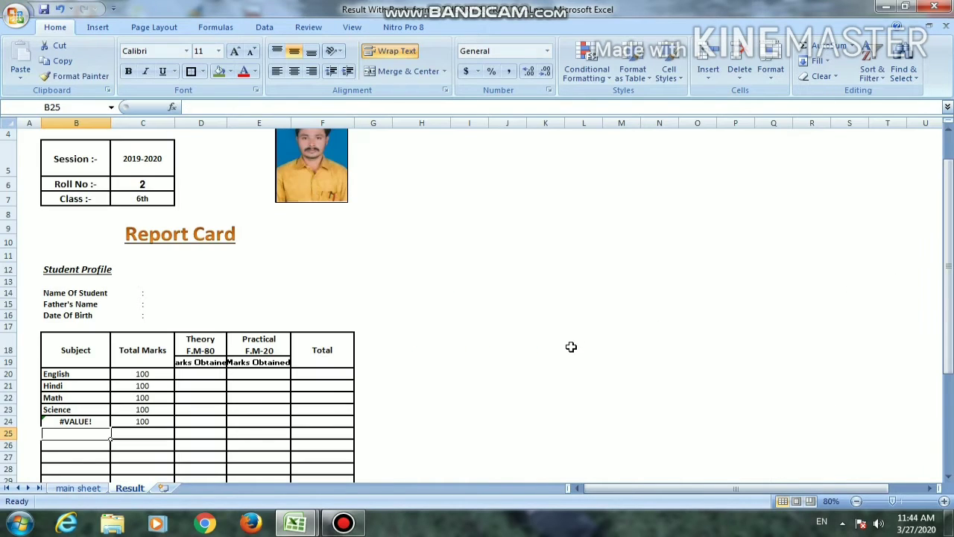
pyautogui.press('F2')
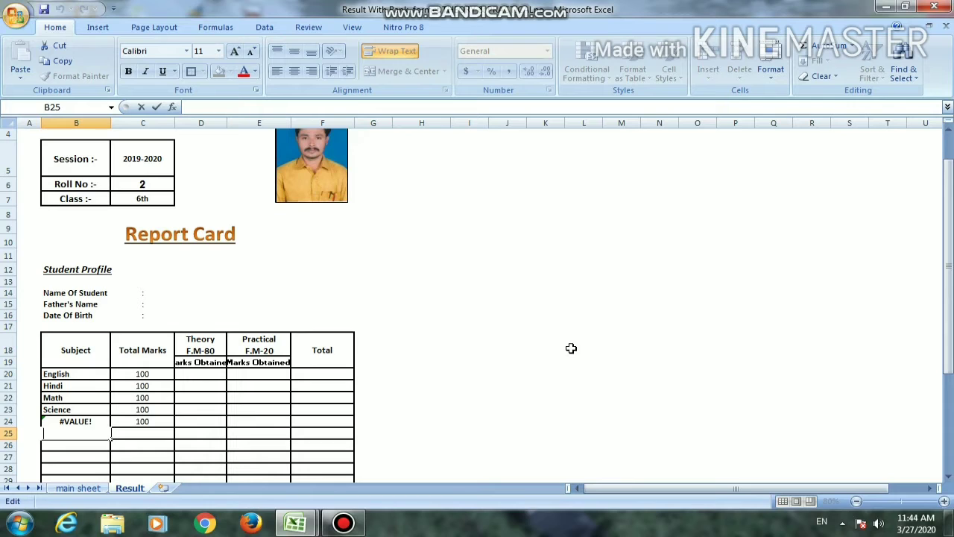
# Shorten the reference in B24 to the single cell 'main sheet'!N4
pyautogui.press('Escape')
pyautogui.press('Up')
pyautogui.press('F2')
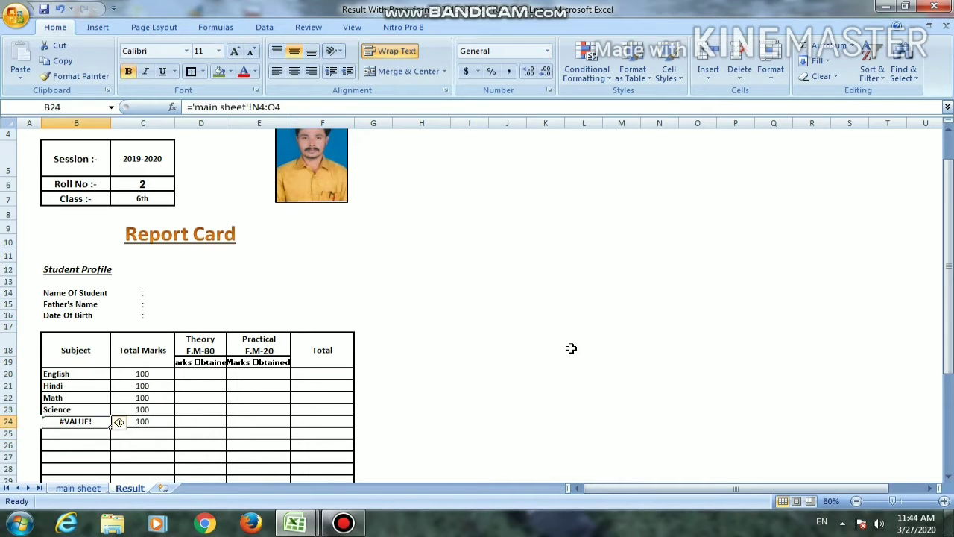
pyautogui.press('BackSpace')
pyautogui.press('BackSpace')
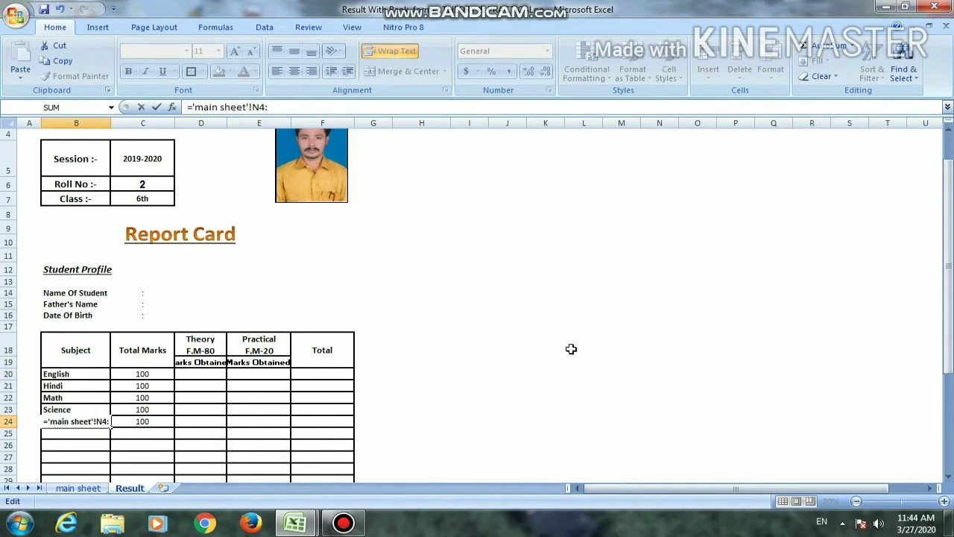
pyautogui.press('Return')
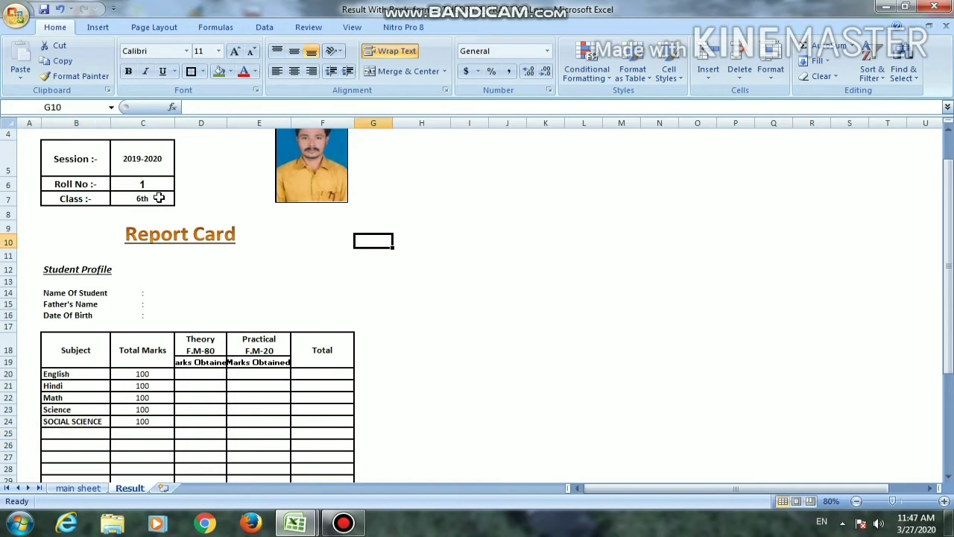
# Copy the class lookup formula from C7 into the English theory marks cell, D20
pyautogui.click(159, 198)
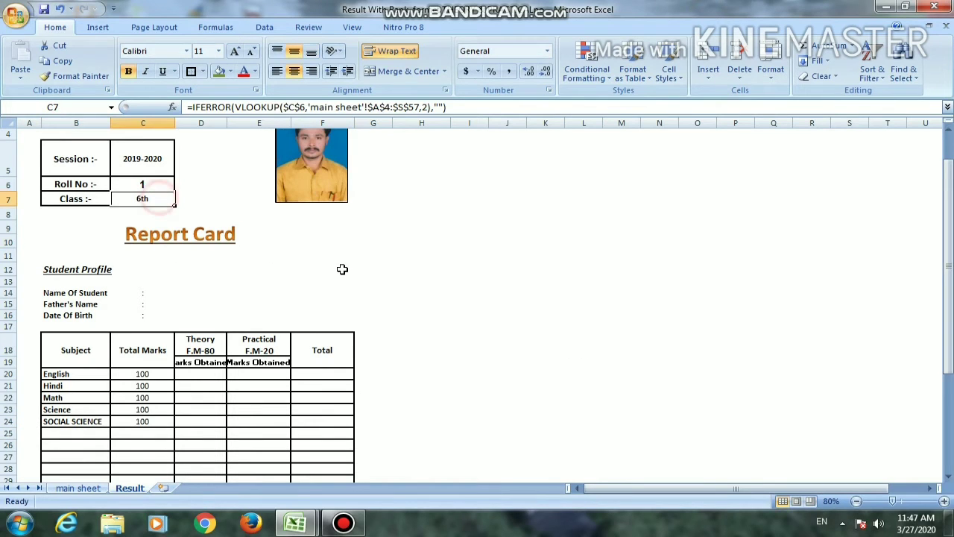
pyautogui.hotkey('ctrl', 'c')
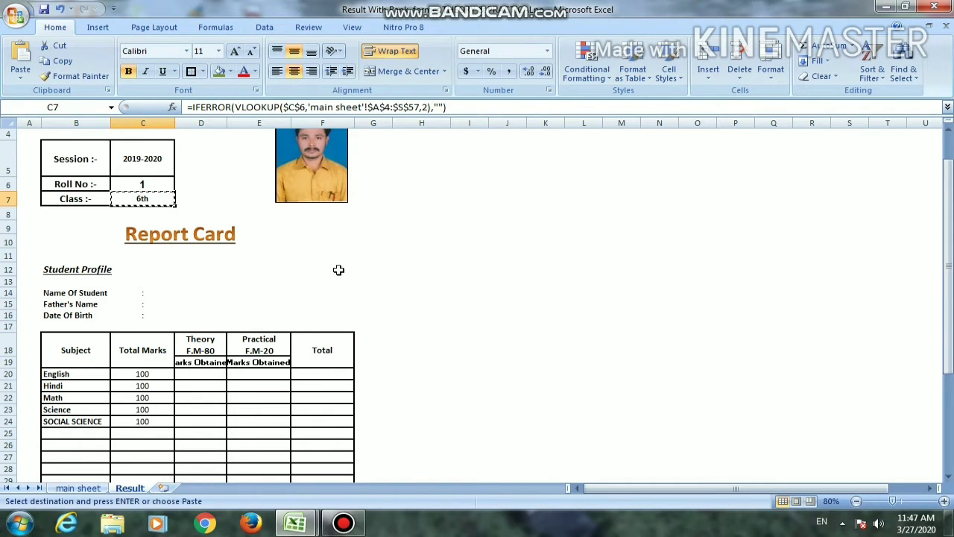
pyautogui.click(211, 372)
pyautogui.hotkey('ctrl', 'v')
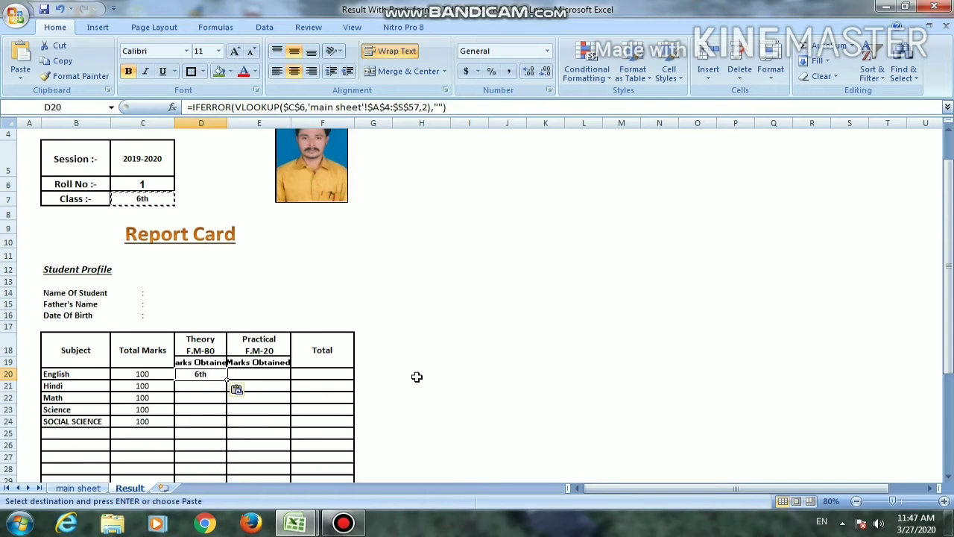
# Check the English theory column number on the main sheet and set the VLOOKUP column index in D20 to 6
pyautogui.click(95, 488)
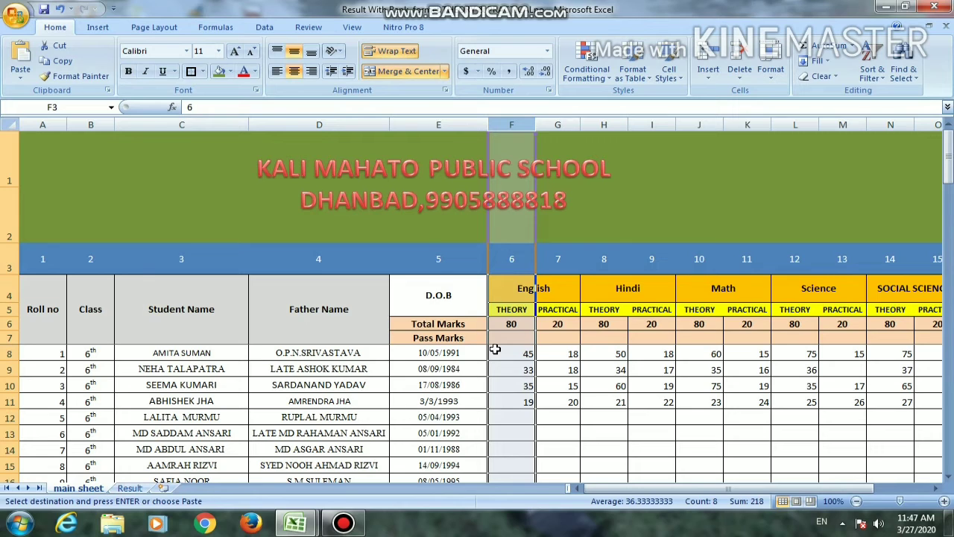
pyautogui.click(136, 488)
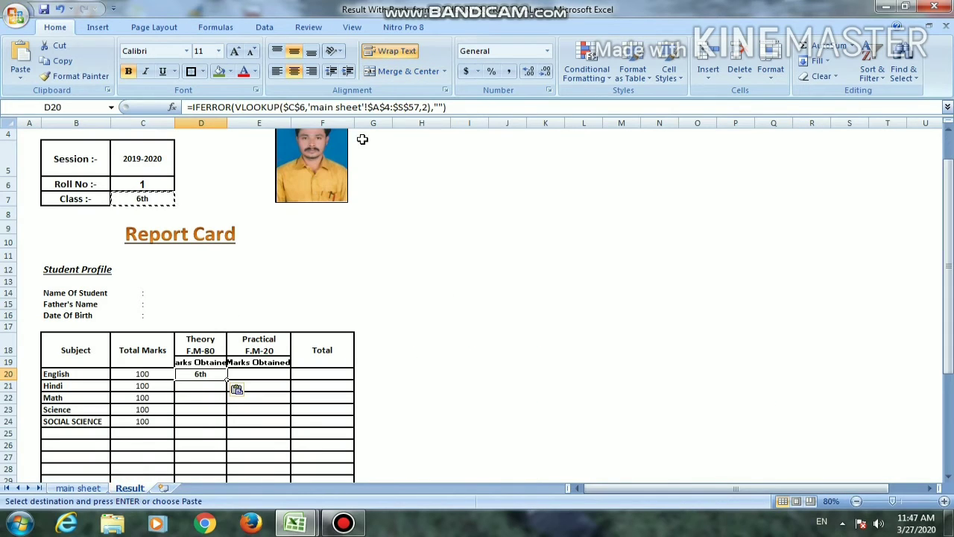
pyautogui.click(422, 107)
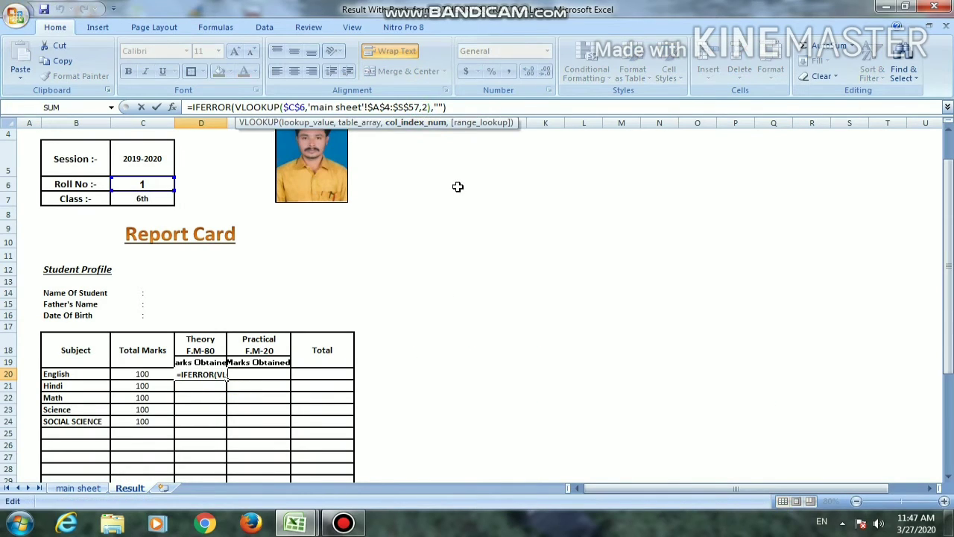
pyautogui.press('Right')
pyautogui.press('BackSpace')
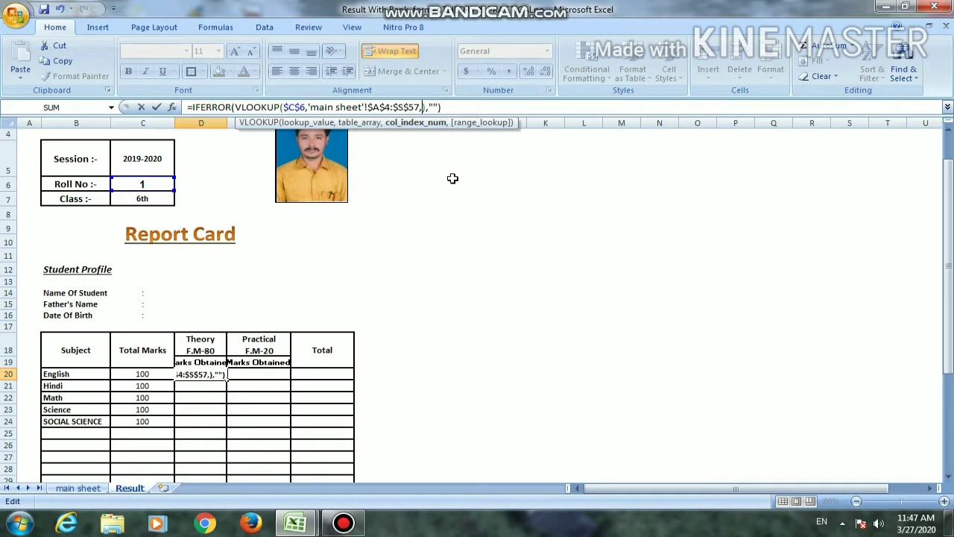
pyautogui.write('6')
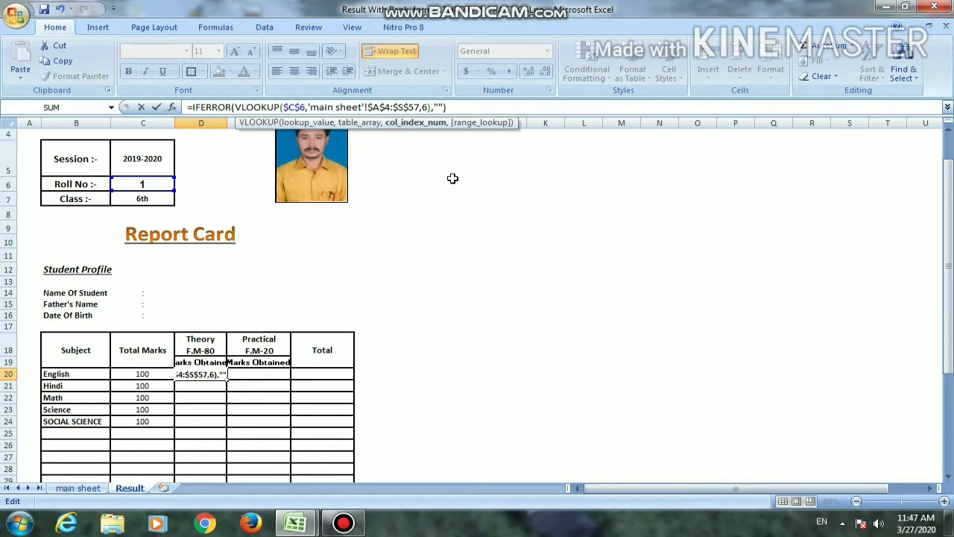
pyautogui.press('Return')
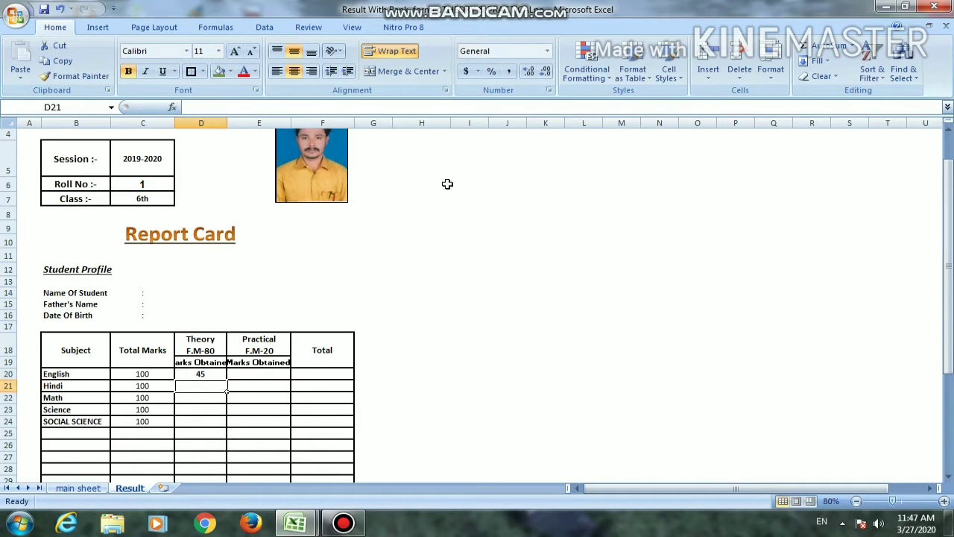
# Copy the English theory lookup from D20 into the Hindi theory marks cell, D21
pyautogui.click(215, 373)
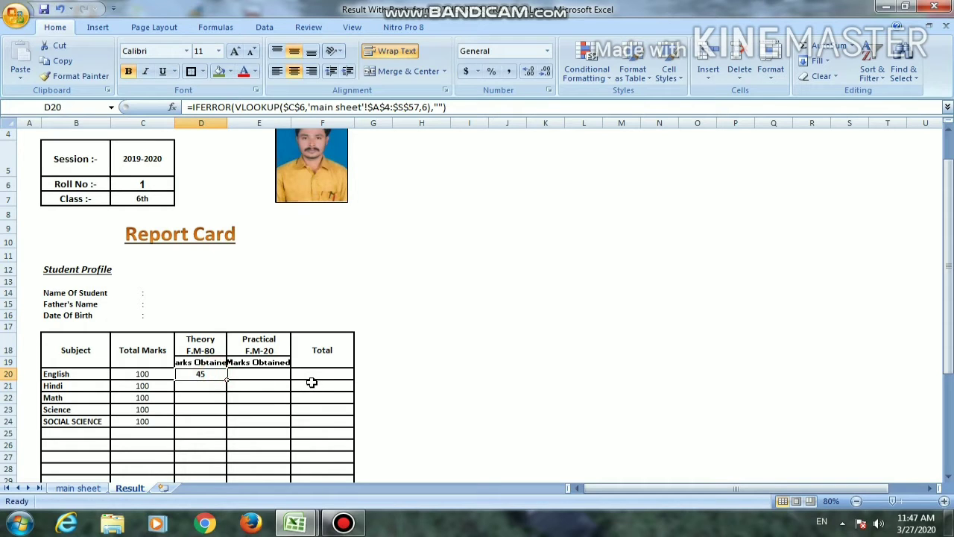
pyautogui.hotkey('ctrl', 'c')
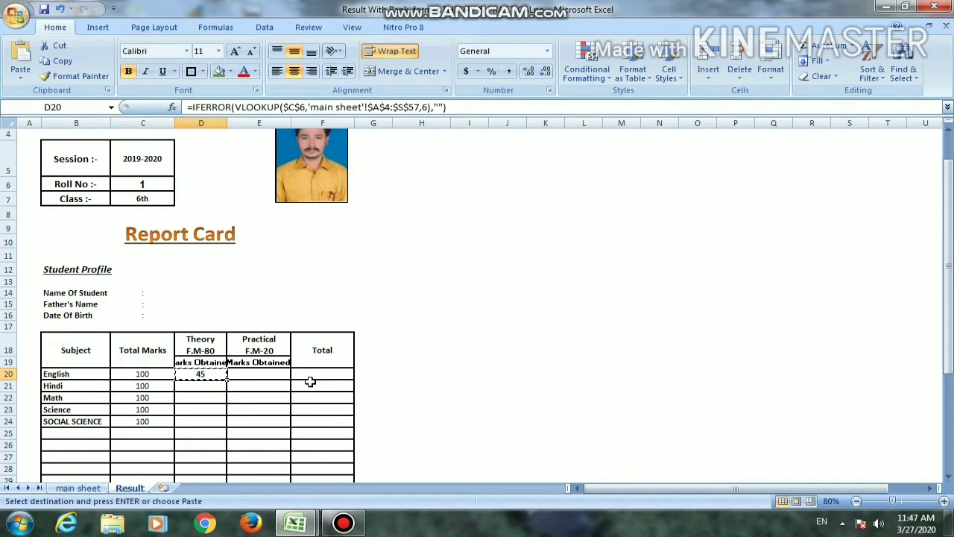
pyautogui.press('Down')
pyautogui.press('Return')
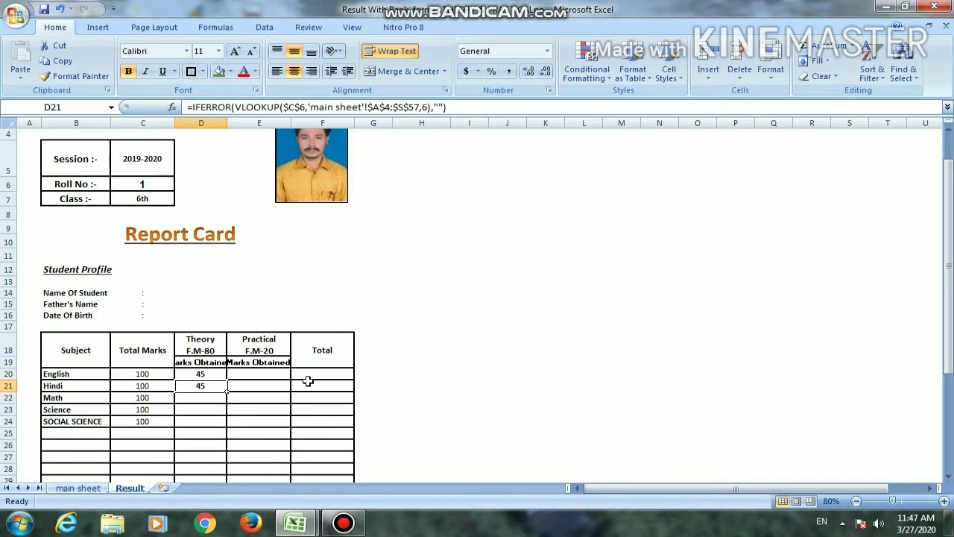
# Check the Hindi theory column number on the main sheet and set the VLOOKUP column index in D21 to 8
pyautogui.click(78, 487)
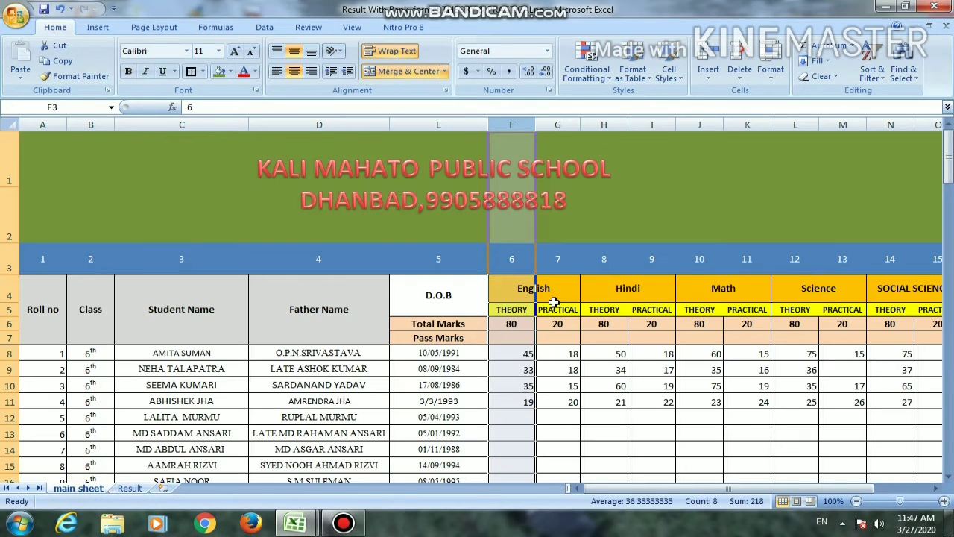
pyautogui.click(611, 123)
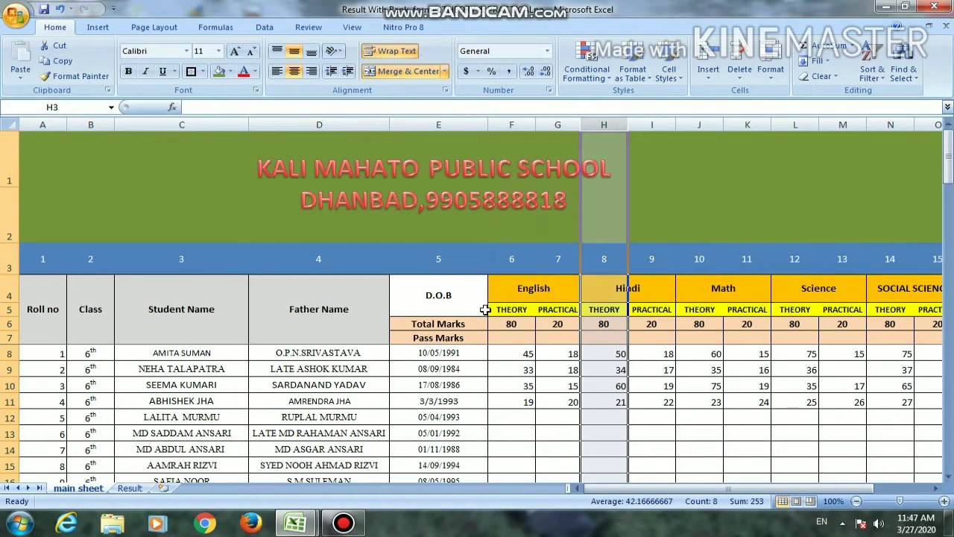
pyautogui.click(129, 488)
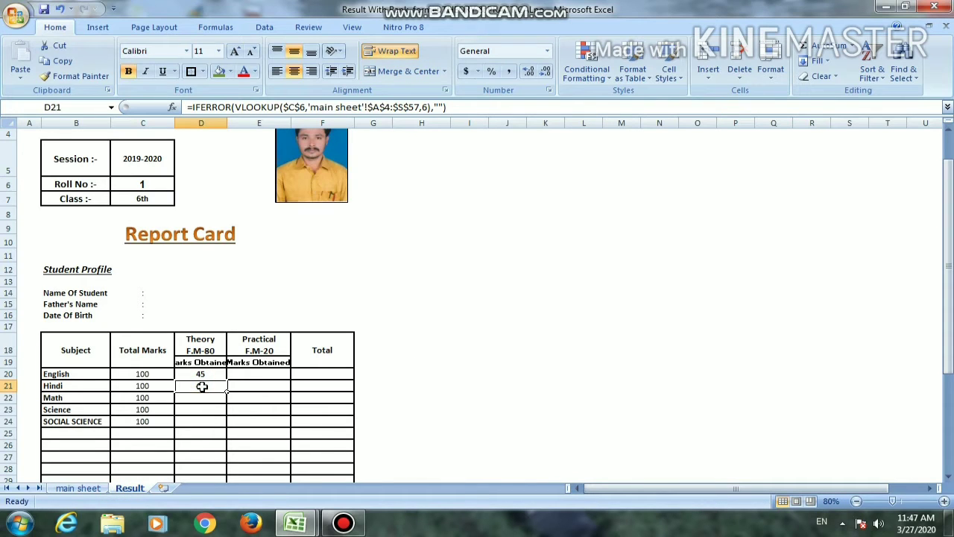
pyautogui.press('F2')
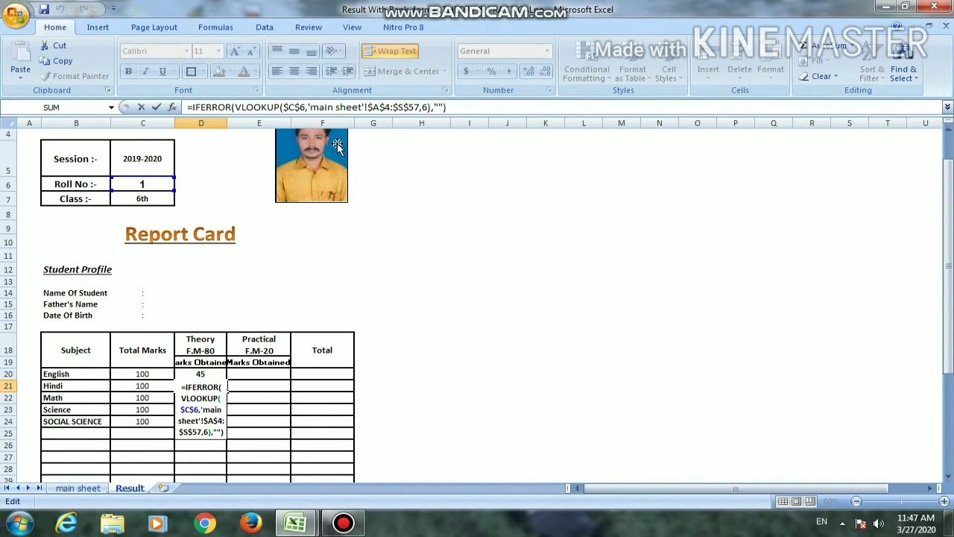
pyautogui.click(425, 107)
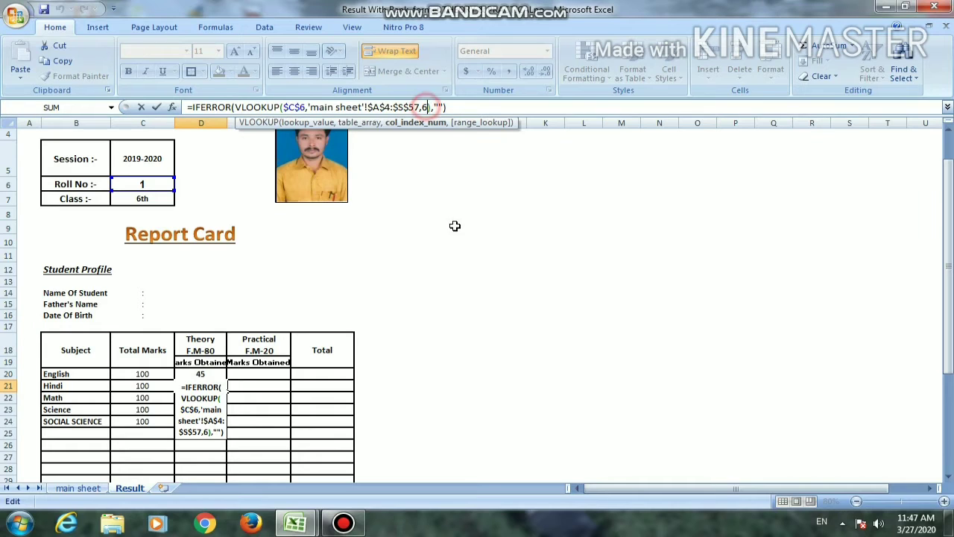
pyautogui.press('BackSpace')
pyautogui.write('8')
pyautogui.press('Return')
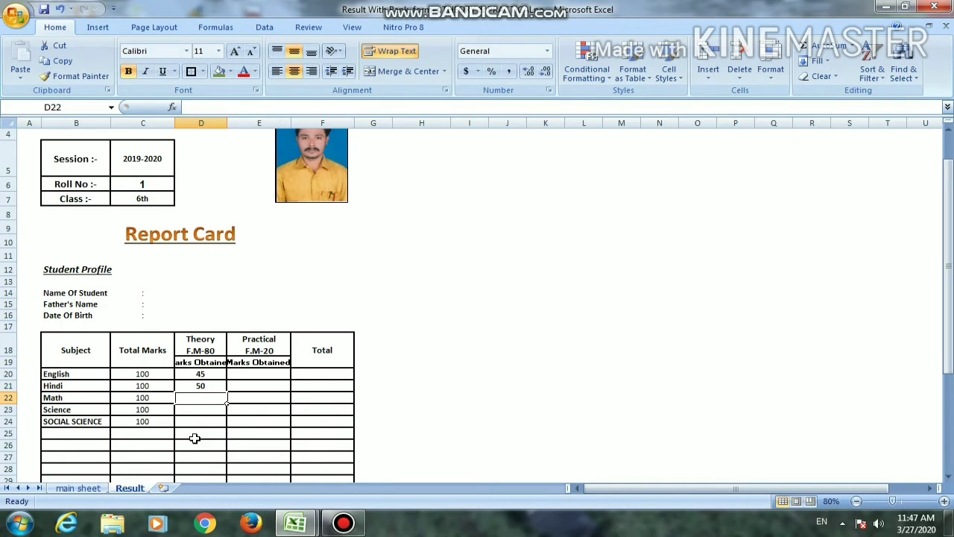
# Copy the Hindi theory lookup from D21 into the Math, Science and Social Science theory cells, D22:D24
pyautogui.press('Up')
pyautogui.hotkey('ctrl', 'c')
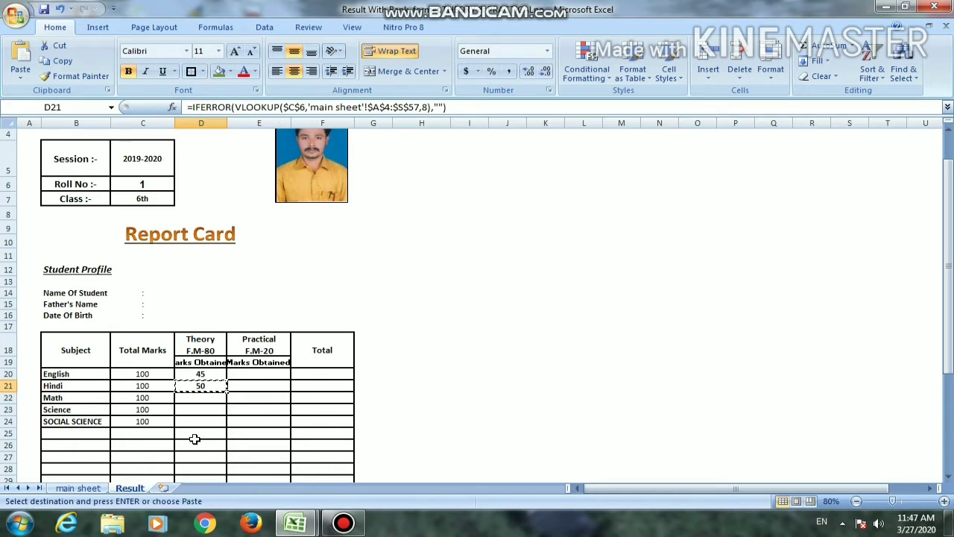
pyautogui.press('Down')
pyautogui.hotkey('shift', 'Down')
pyautogui.hotkey('shift', 'Down')
pyautogui.press('Return')
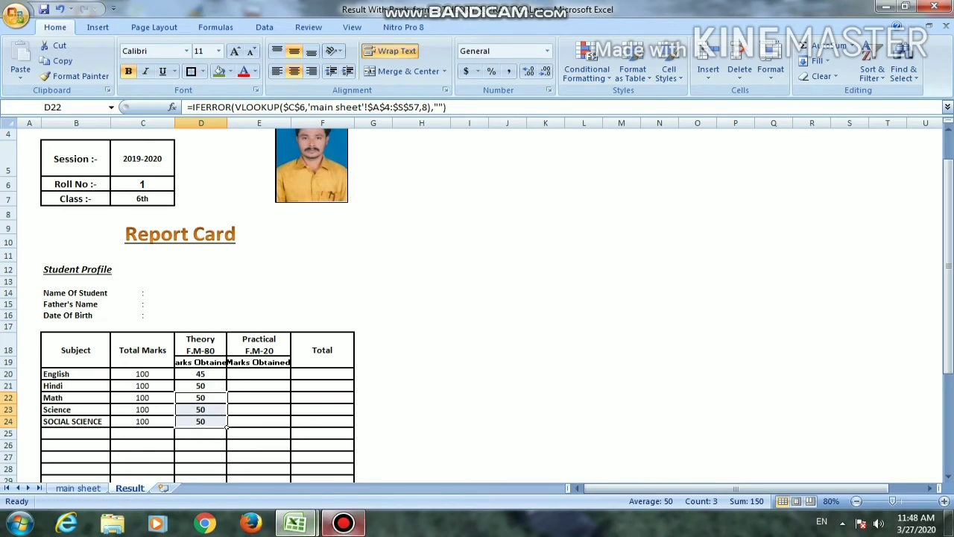
pyautogui.click(214, 387)
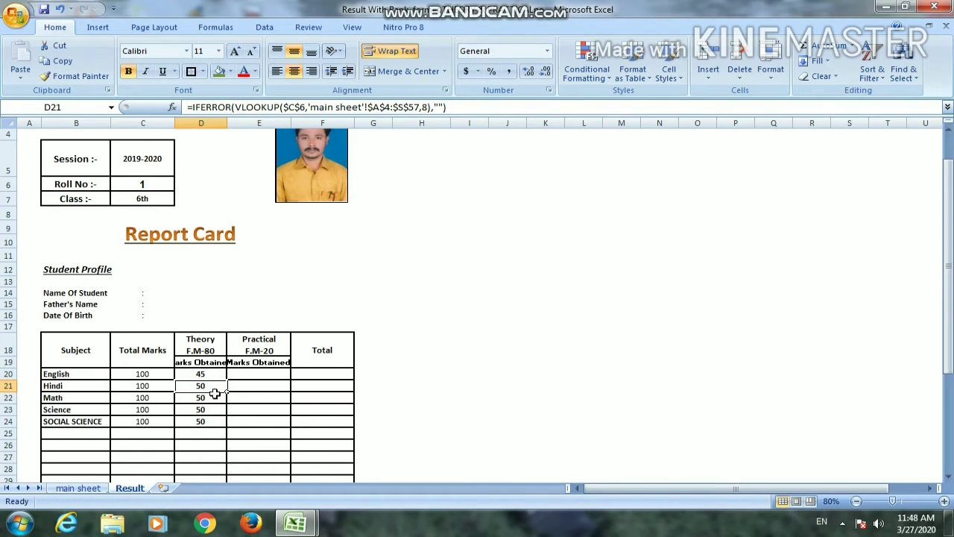
pyautogui.click(215, 382)
pyautogui.press('Down')
pyautogui.press('Up')
pyautogui.press('Up')
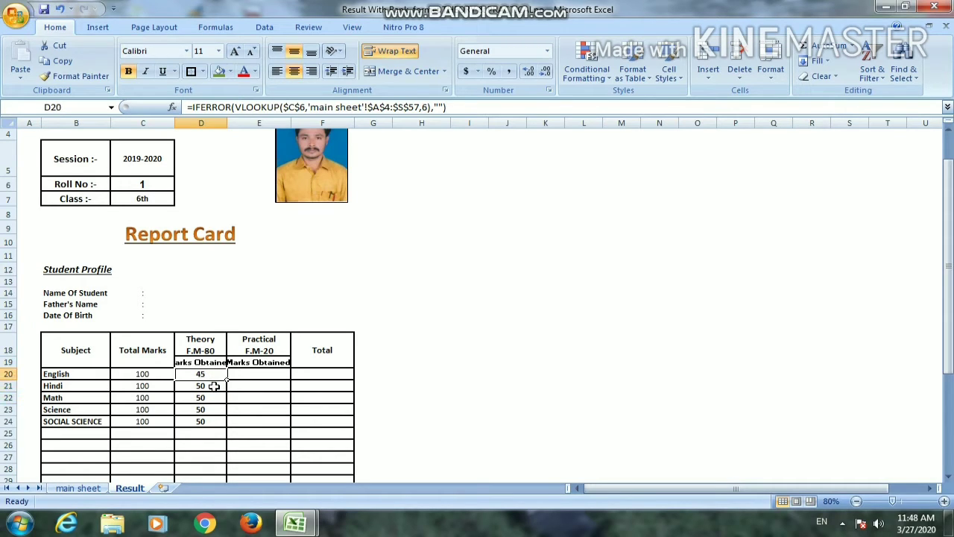
# Check the Math theory column number on the main sheet and set the VLOOKUP column index in D22 to 10
pyautogui.press('Down')
pyautogui.press('Down')
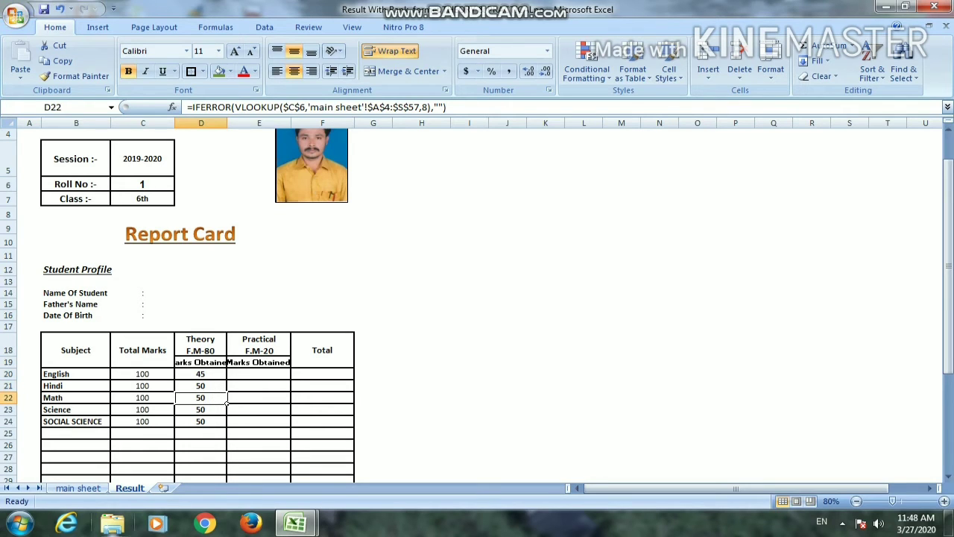
pyautogui.click(78, 487)
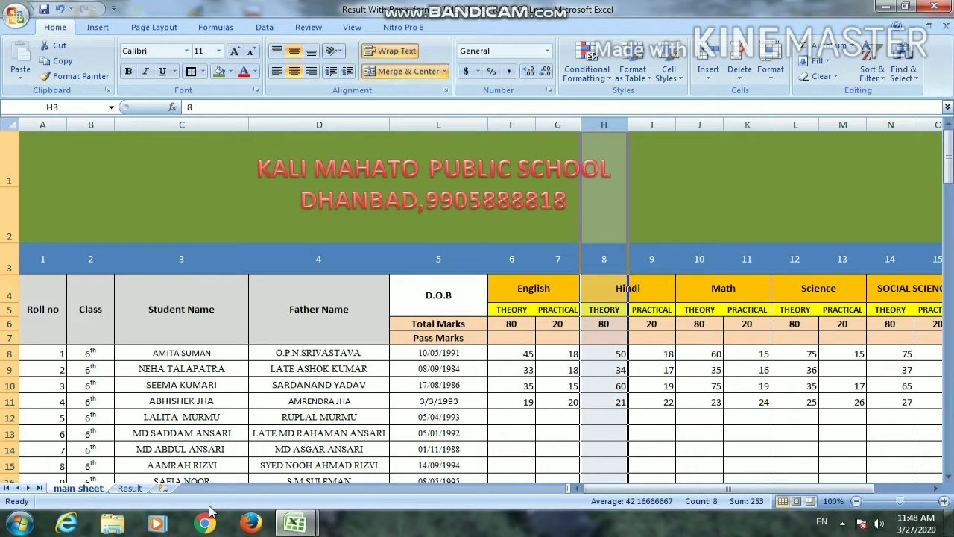
pyautogui.click(129, 488)
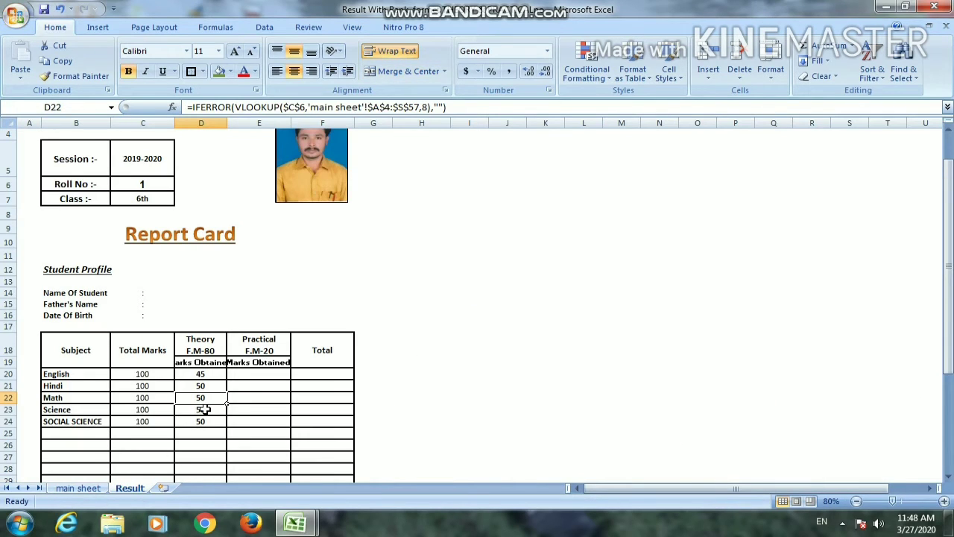
pyautogui.press('F2')
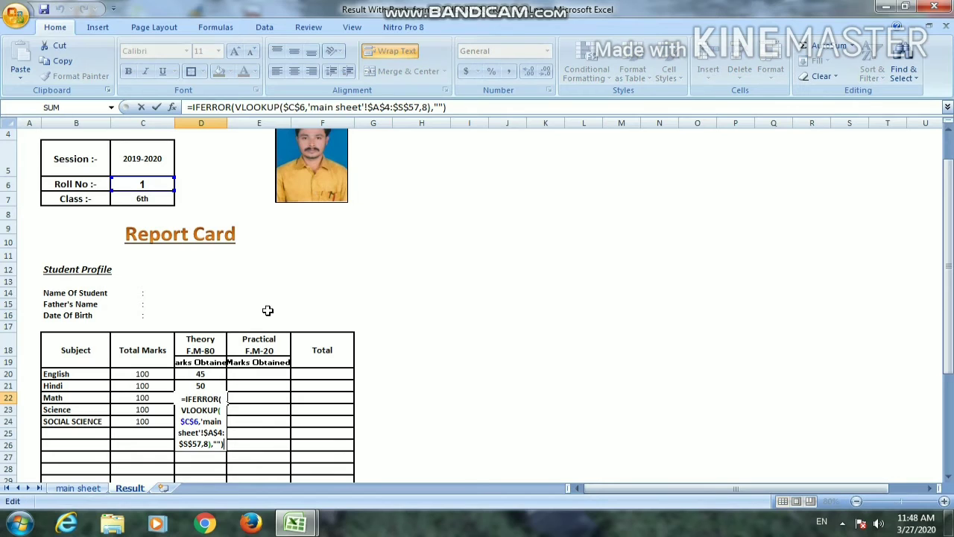
pyautogui.click(426, 107)
pyautogui.press('BackSpace')
pyautogui.write('8')
pyautogui.press('Return')
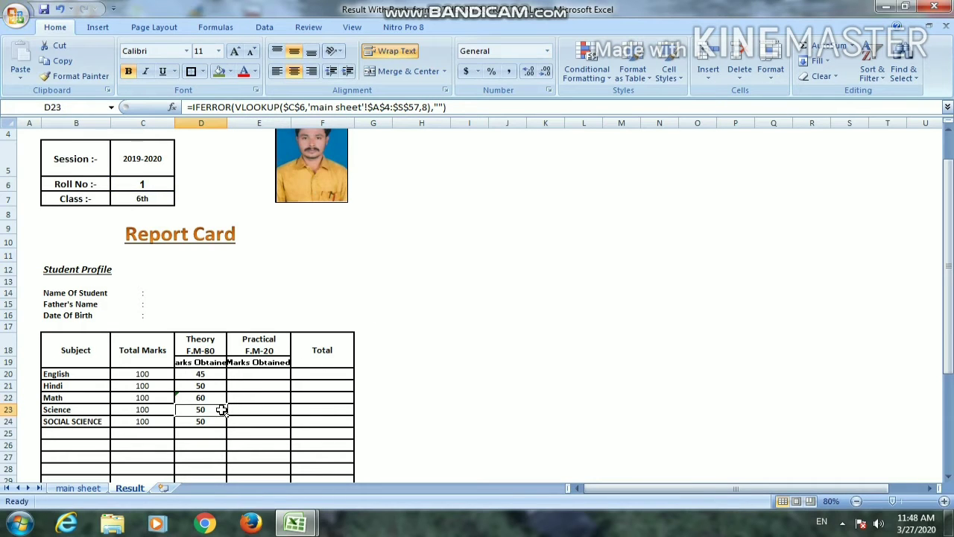
# Check the Science theory column number on the main sheet and set the VLOOKUP column index in D23 to 12
pyautogui.click(96, 487)
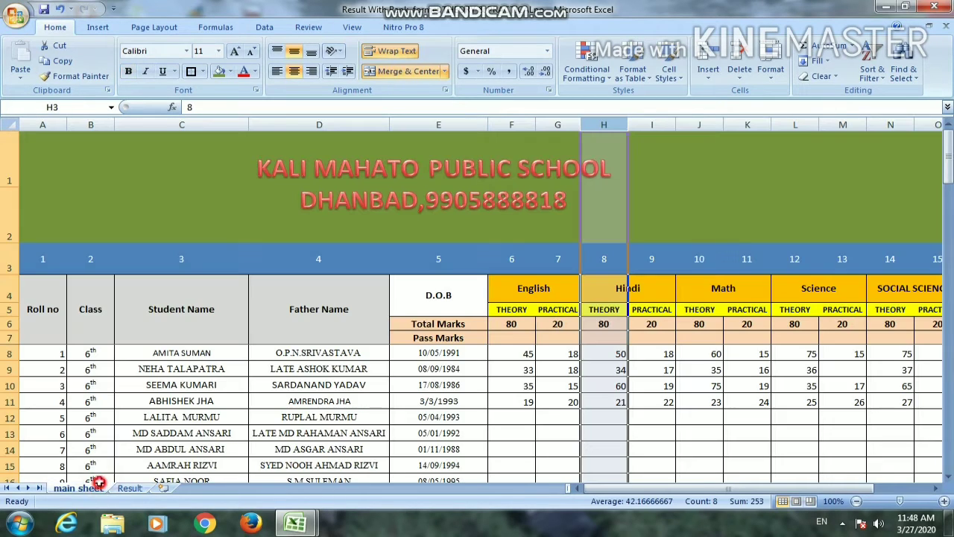
pyautogui.click(789, 121)
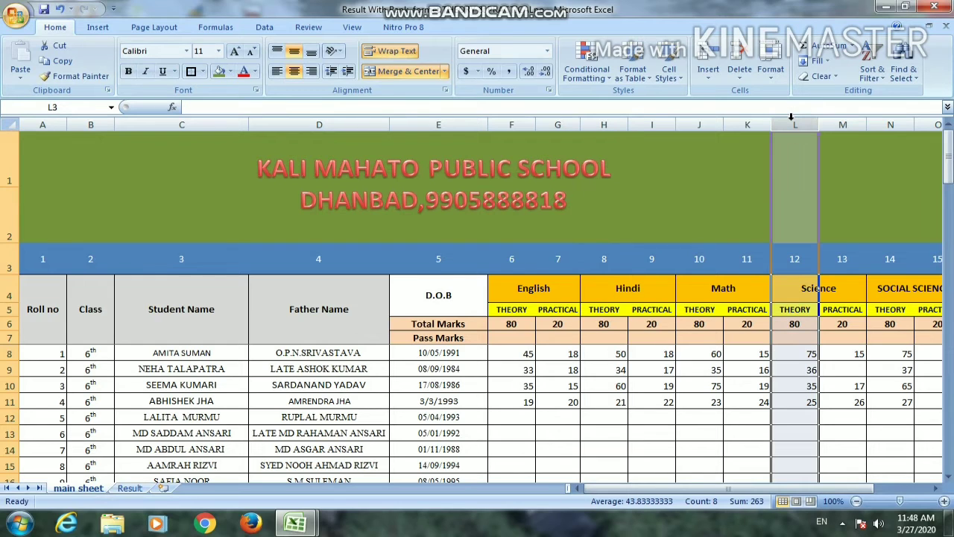
pyautogui.click(130, 487)
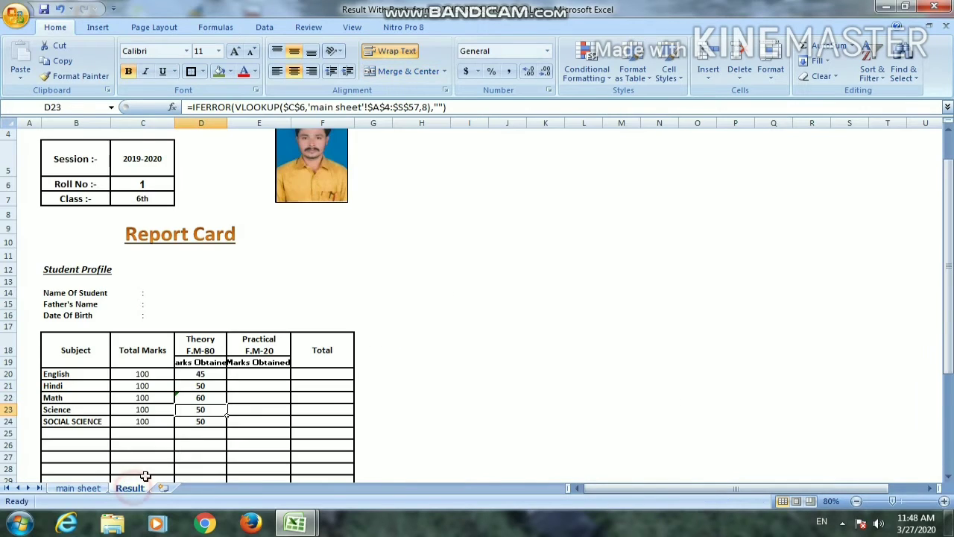
pyautogui.doubleClick(193, 409)
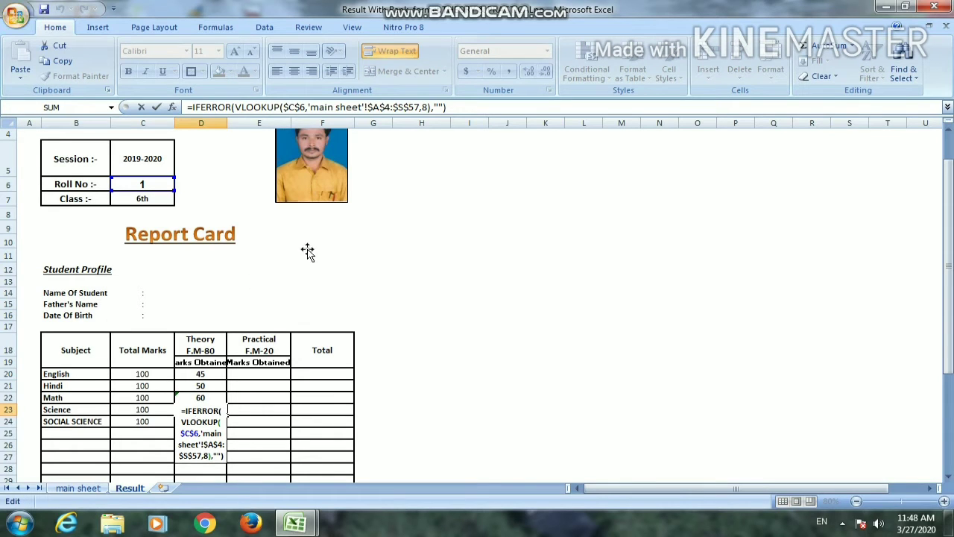
pyautogui.click(429, 108)
pyautogui.press('BackSpace')
pyautogui.write('12')
pyautogui.press('Return')
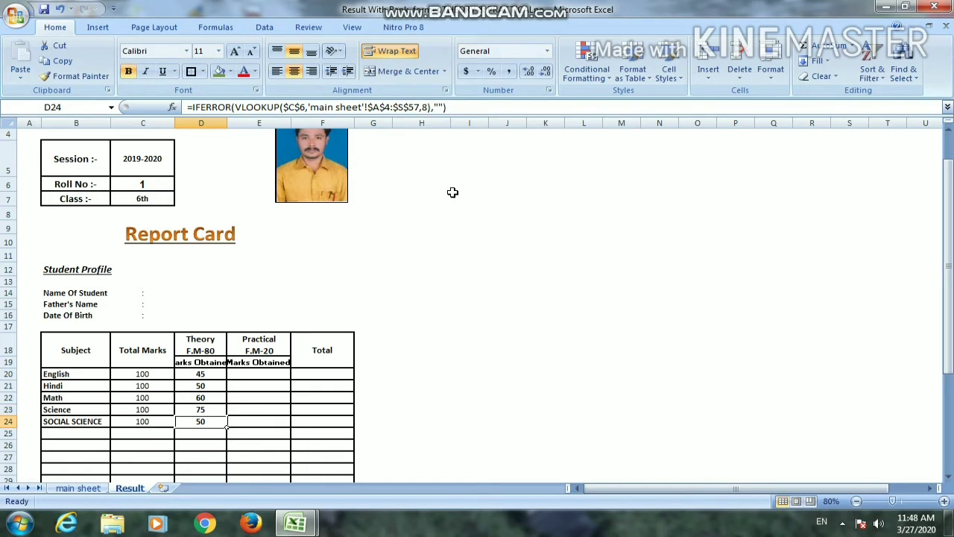
# Check the Social Science theory column number on the main sheet and set the VLOOKUP column index in D24 to 14
pyautogui.click(95, 491)
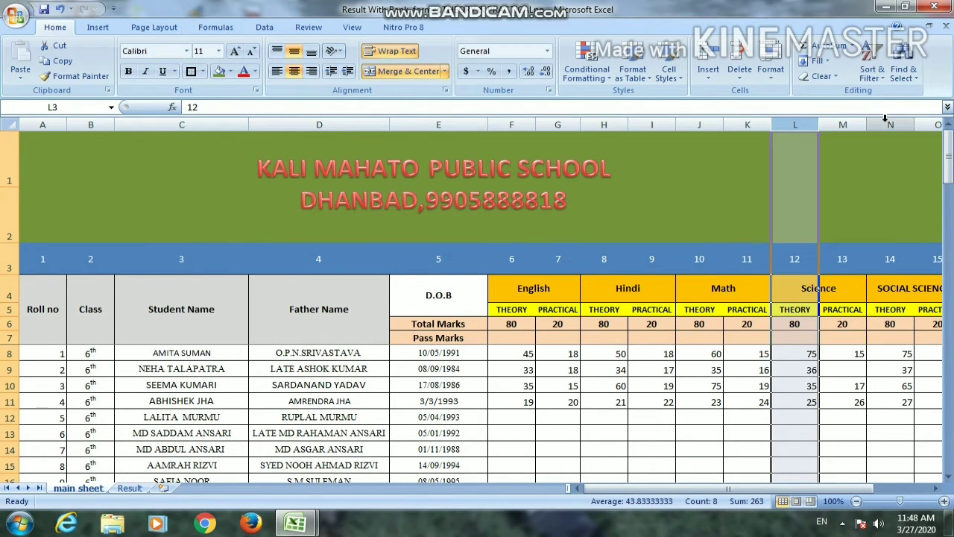
pyautogui.click(885, 119)
pyautogui.click(130, 488)
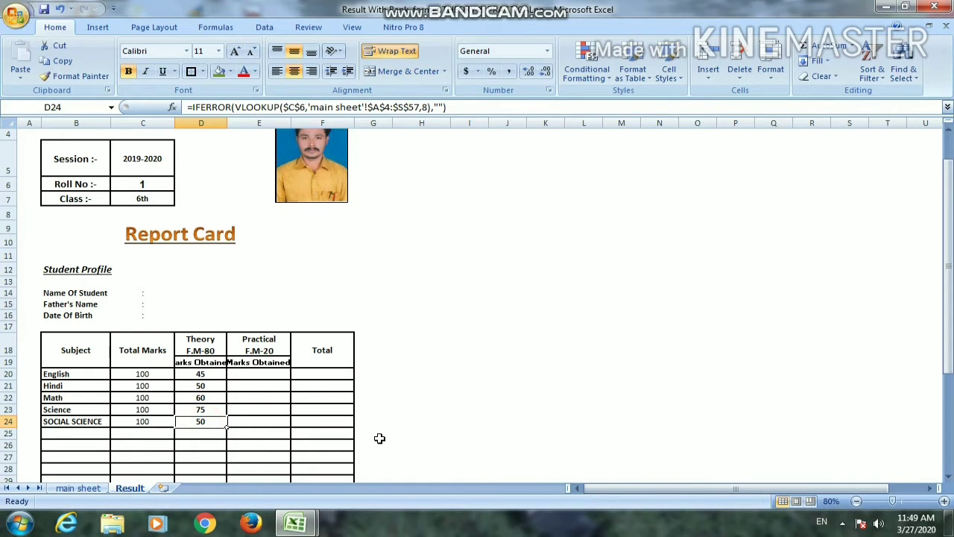
pyautogui.press('F2')
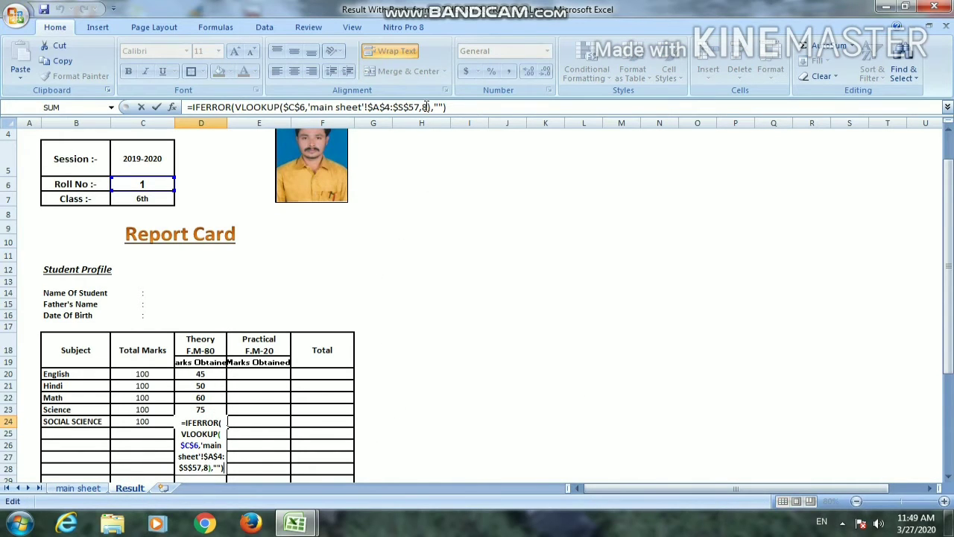
pyautogui.click(427, 106)
pyautogui.press('BackSpace')
pyautogui.write('1')
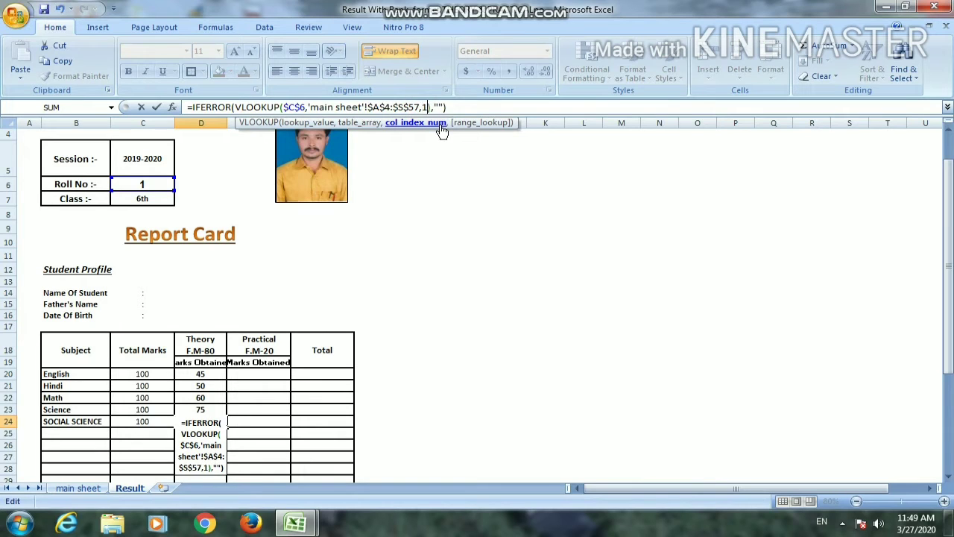
pyautogui.press('Return')
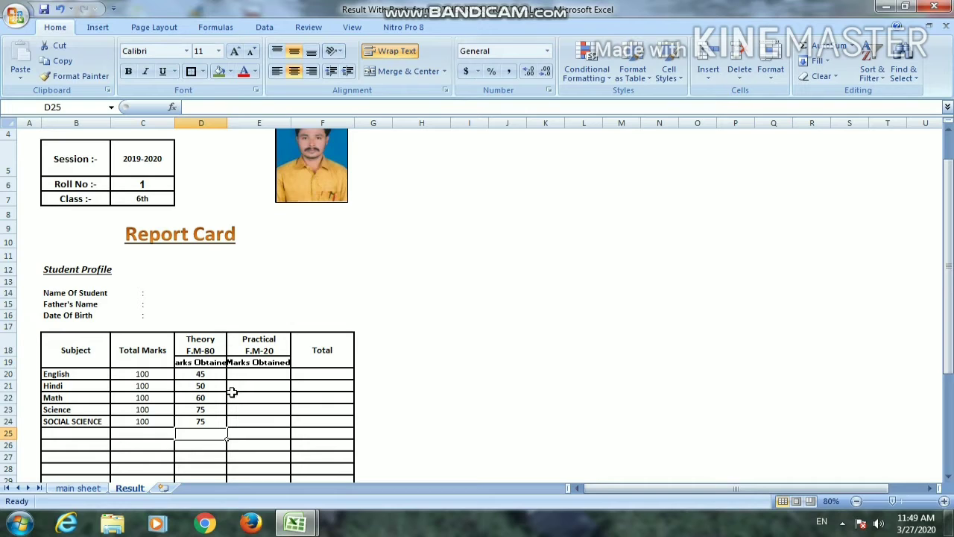
# Copy the English theory lookup from D20 into the English practical cell E20
pyautogui.click(218, 373)
pyautogui.hotkey('ctrl', 'c')
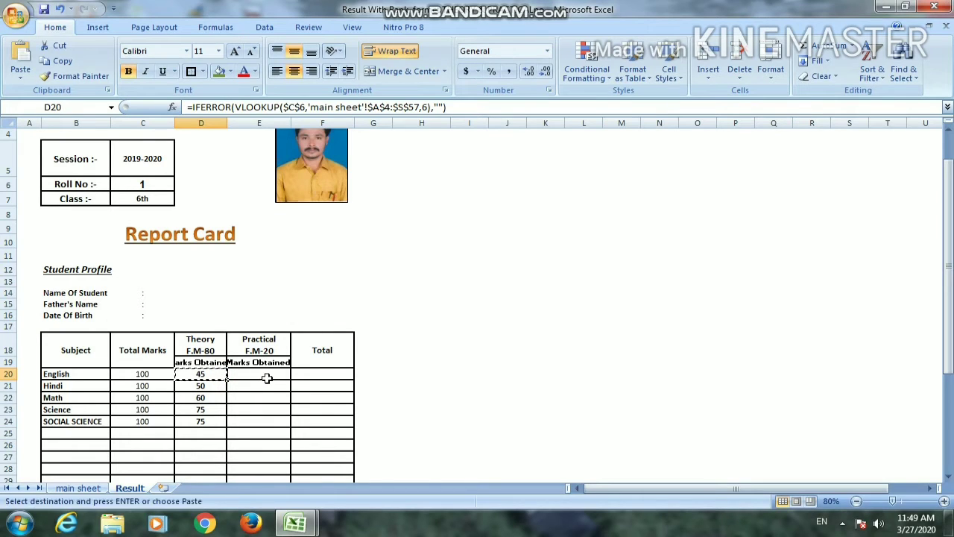
pyautogui.click(261, 377)
pyautogui.press('Return')
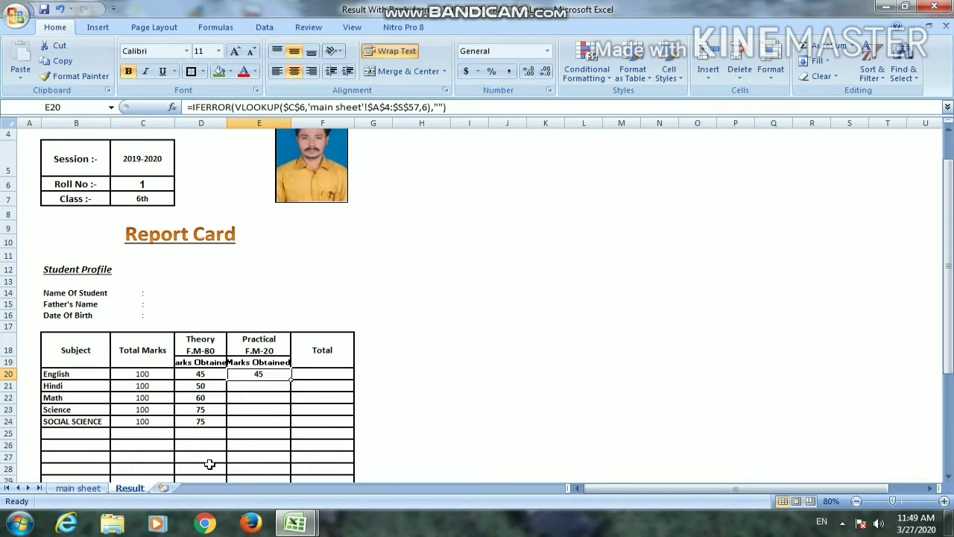
# Check the English practical column number on the main sheet and set the VLOOKUP column index in E20 to 7
pyautogui.click(77, 488)
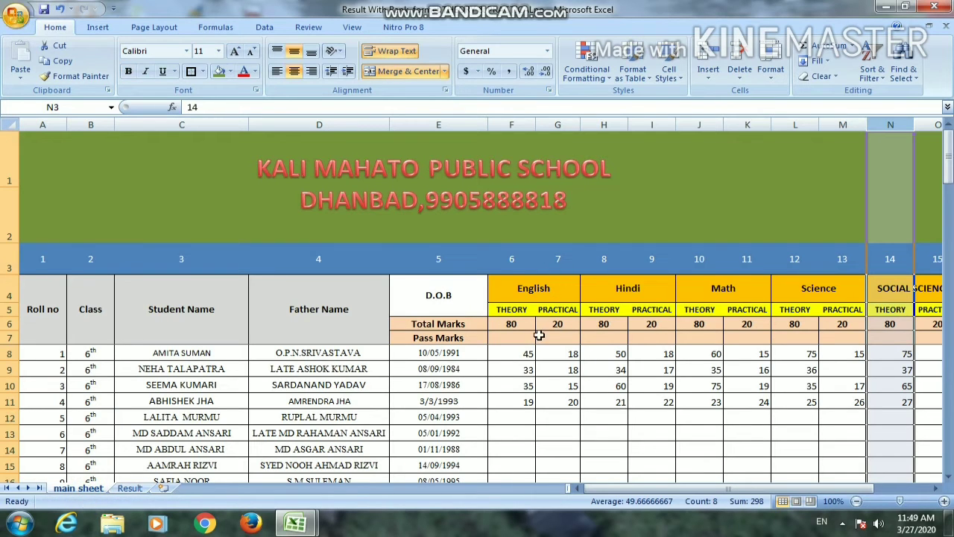
pyautogui.click(130, 489)
pyautogui.doubleClick(258, 374)
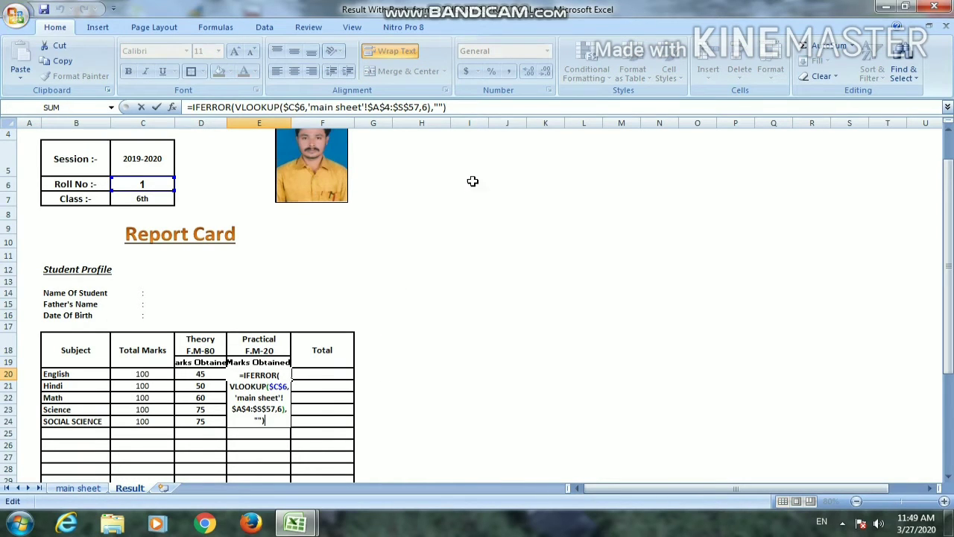
pyautogui.click(428, 108)
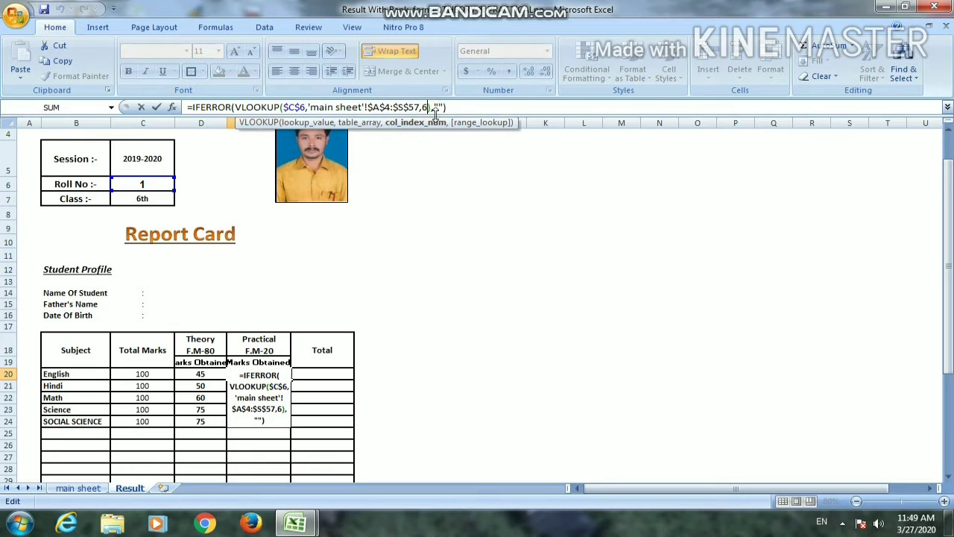
pyautogui.press('BackSpace')
pyautogui.write('7')
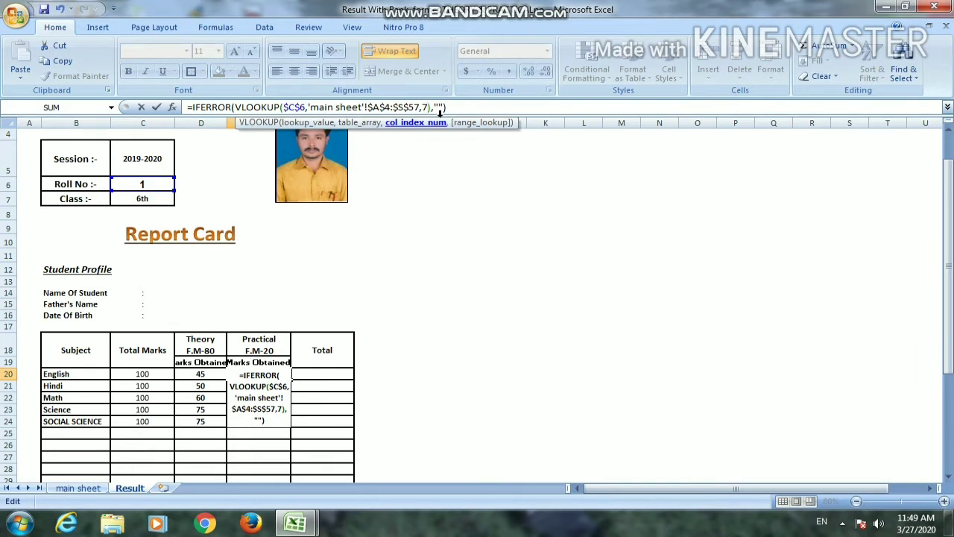
pyautogui.press('Return')
# Copy the English practical lookup from E20 into the Hindi practical cell E21
pyautogui.press('Left')
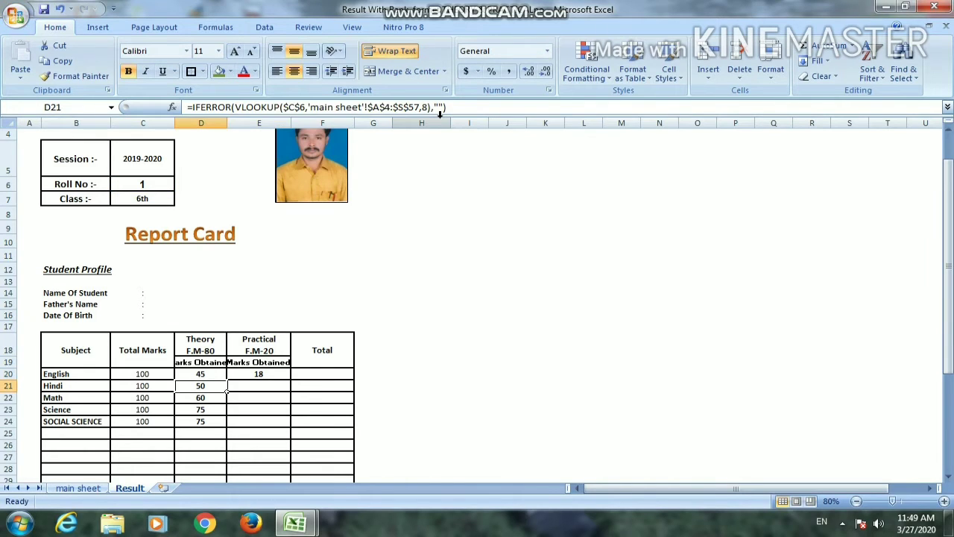
pyautogui.press('Right')
pyautogui.press('Up')
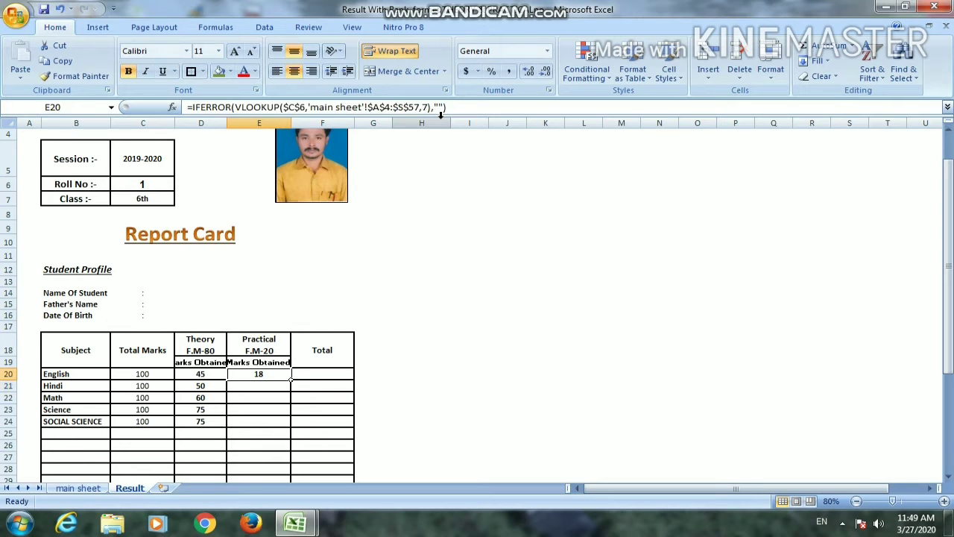
pyautogui.hotkey('ctrl', 'c')
pyautogui.press('Down')
pyautogui.press('Return')
pyautogui.press('Left')
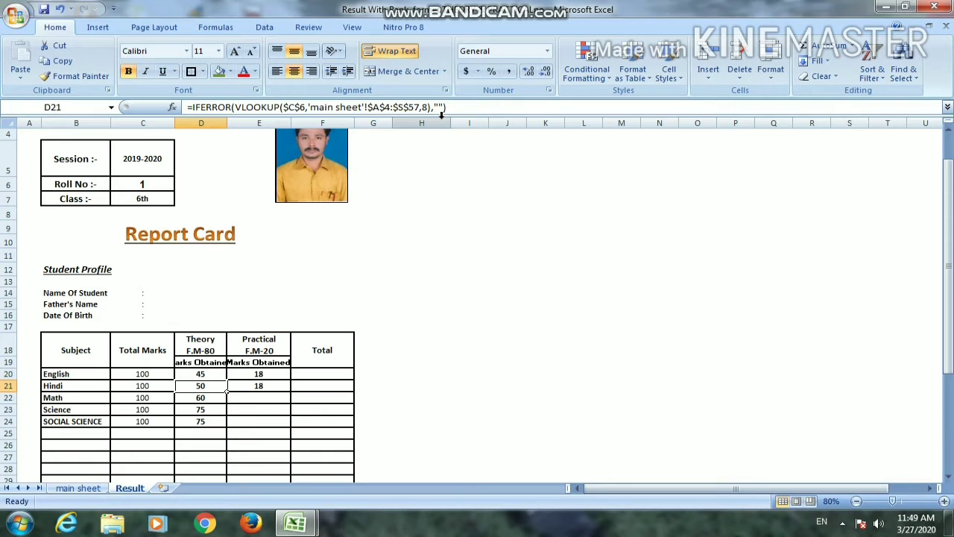
# Replace the VLOOKUP column index in E21 with the main sheet's Hindi practical column number
pyautogui.press('Right')
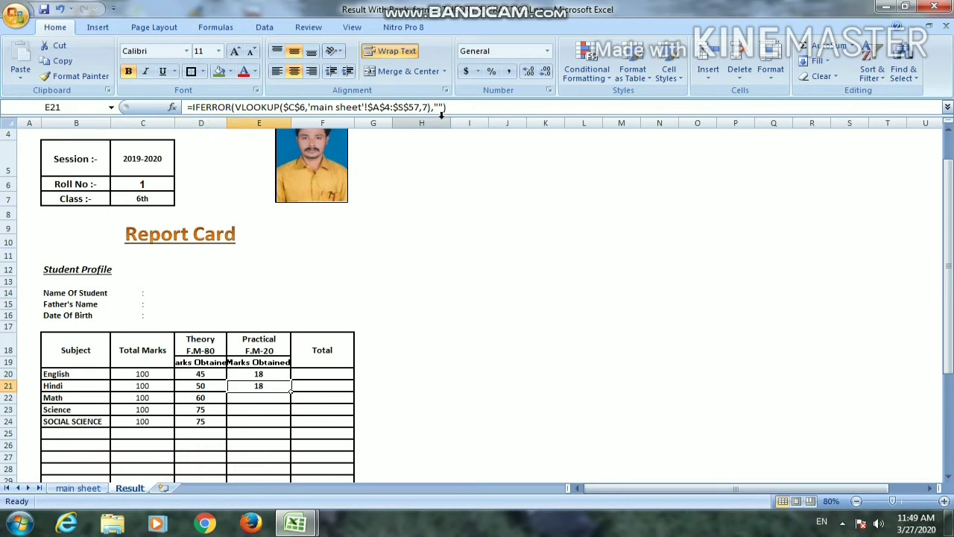
pyautogui.press('F2')
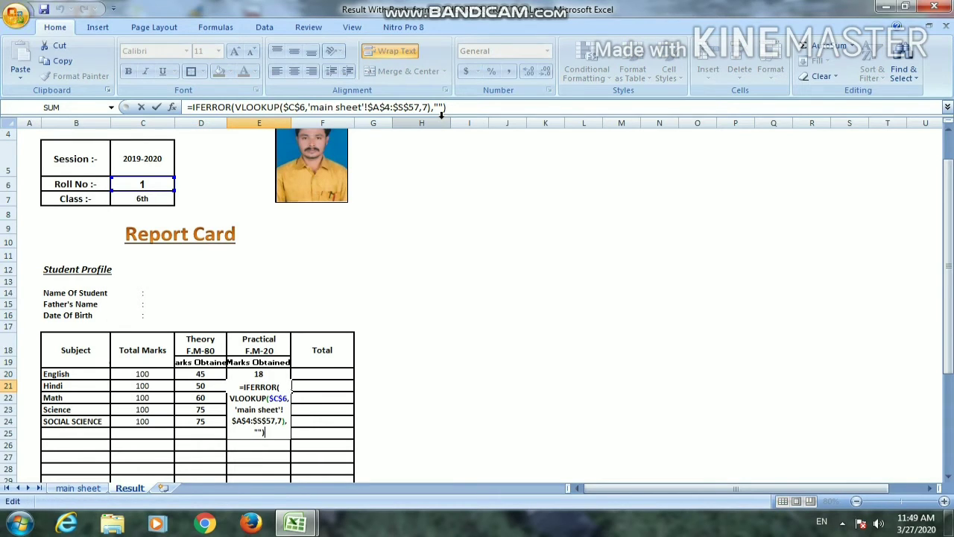
pyautogui.click(431, 107)
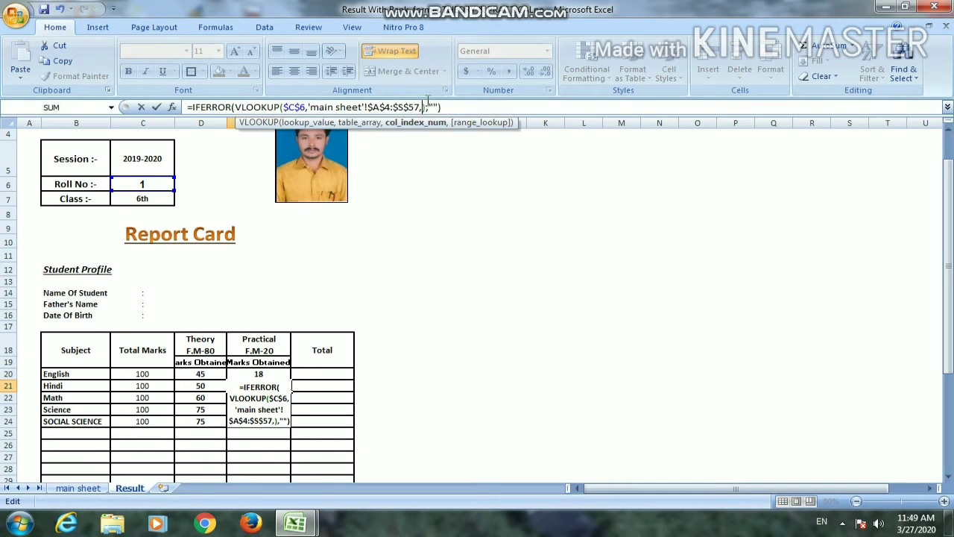
pyautogui.press('Return')
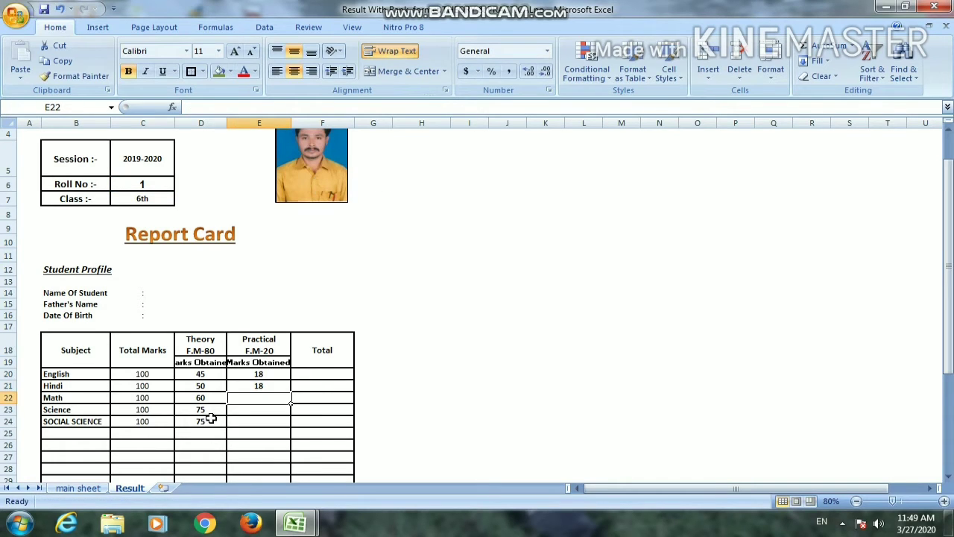
# Check the practical column numbers on the main sheet and copy the Math theory lookup from D22 into E22
pyautogui.click(74, 487)
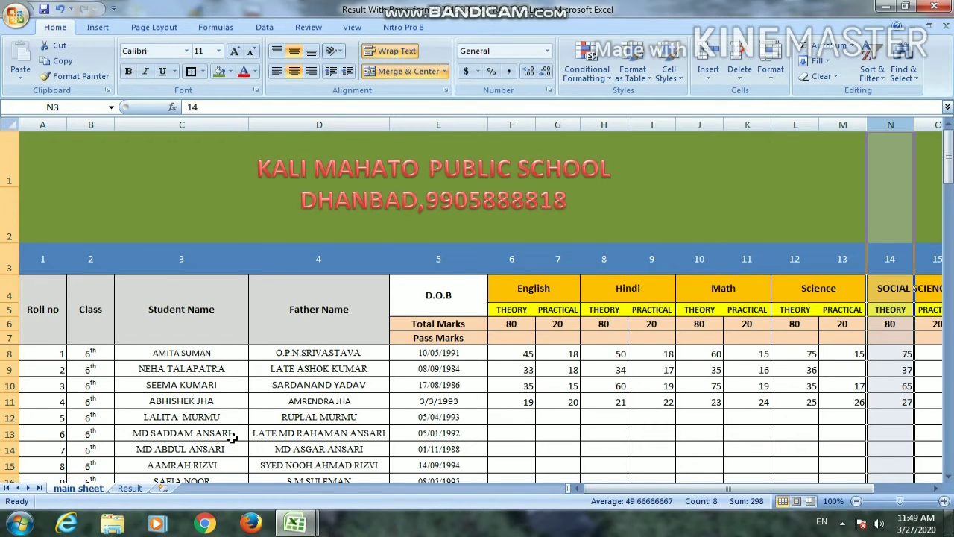
pyautogui.click(136, 489)
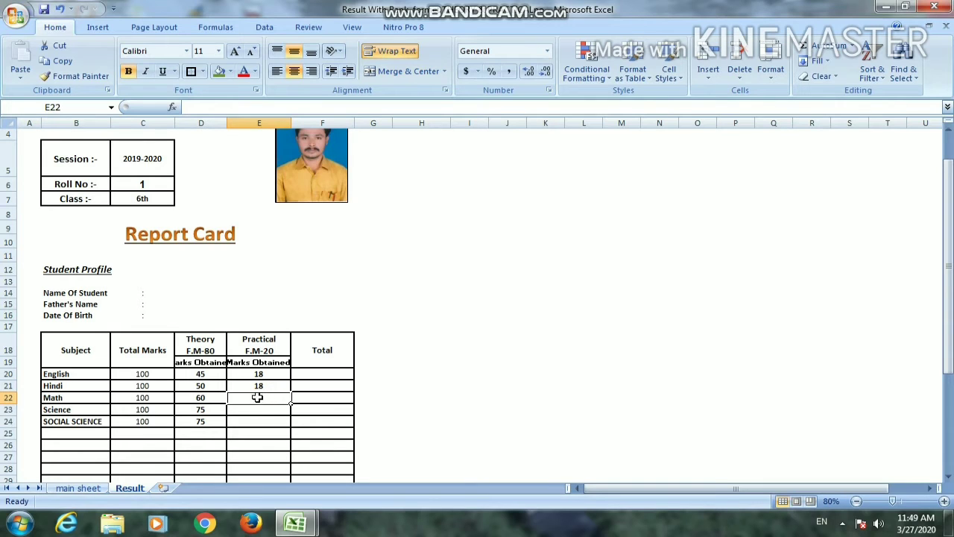
pyautogui.press('Left')
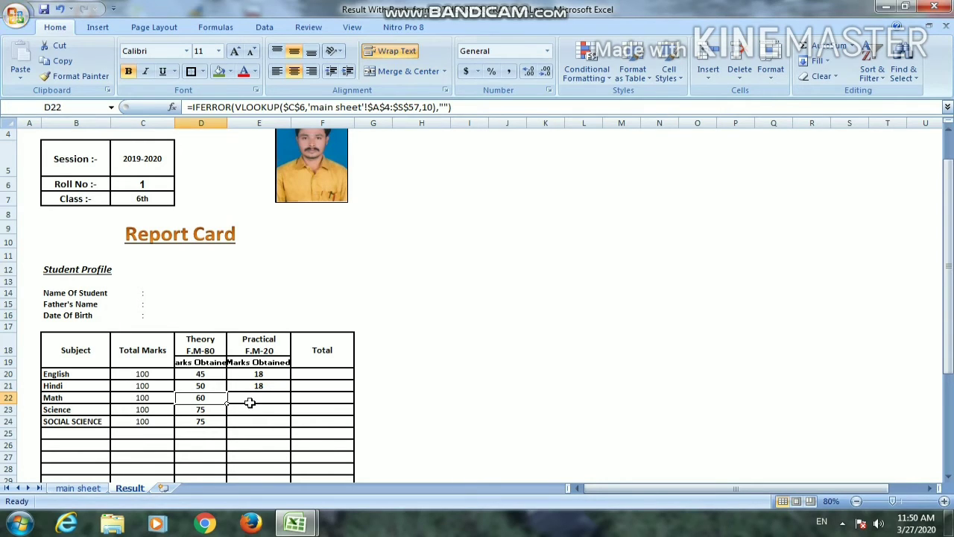
pyautogui.hotkey('ctrl', 'c')
pyautogui.click(250, 402)
pyautogui.press('Return')
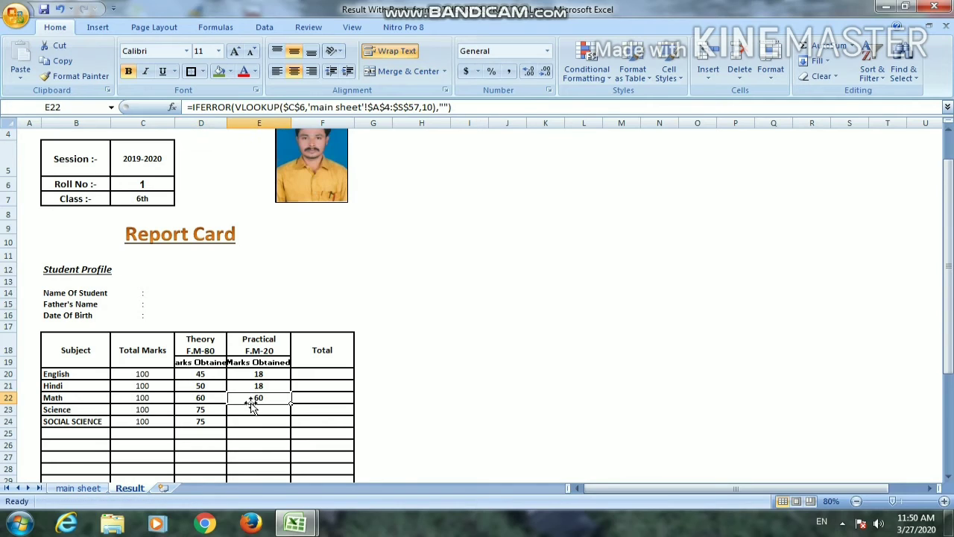
# Set the VLOOKUP column index in E22 to the main sheet's Math practical column number, 11
pyautogui.doubleClick(252, 404)
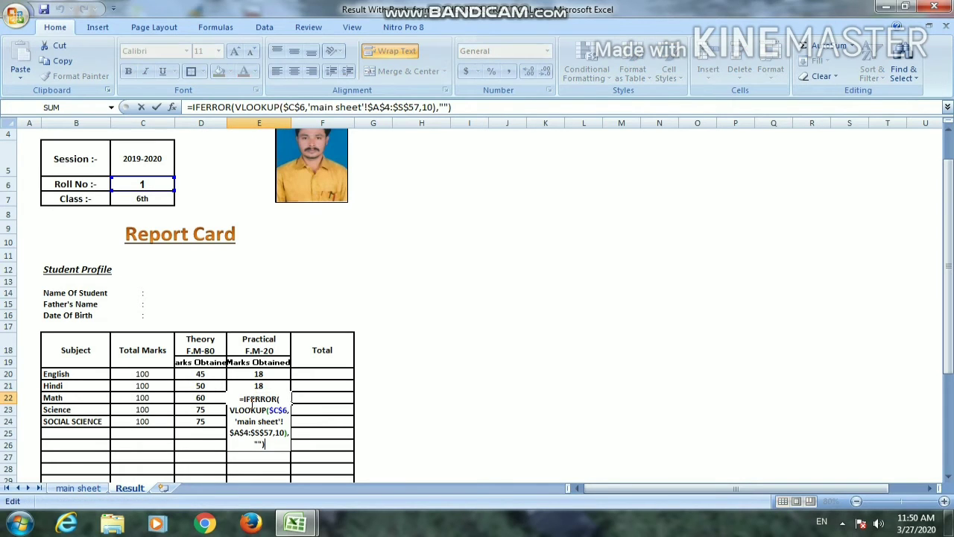
pyautogui.press('Left')
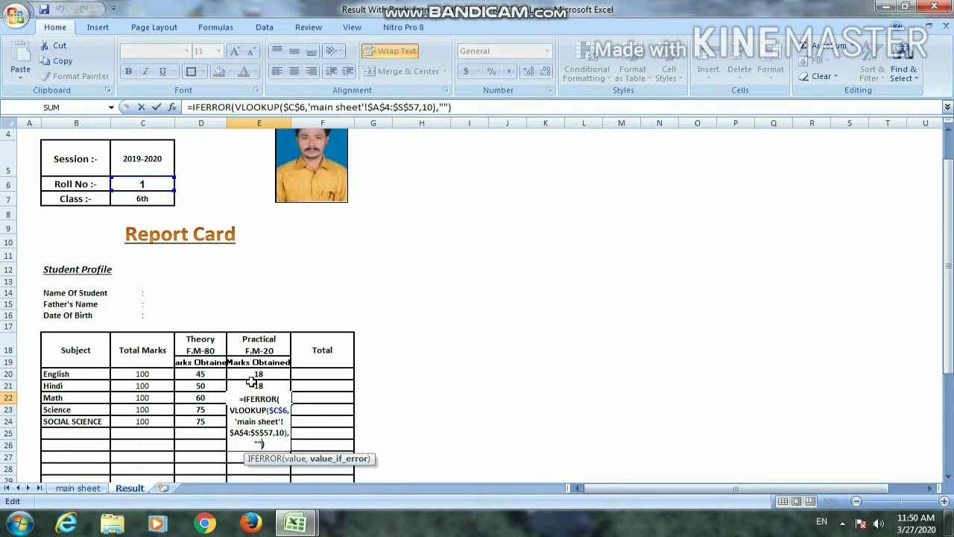
pyautogui.click(430, 107)
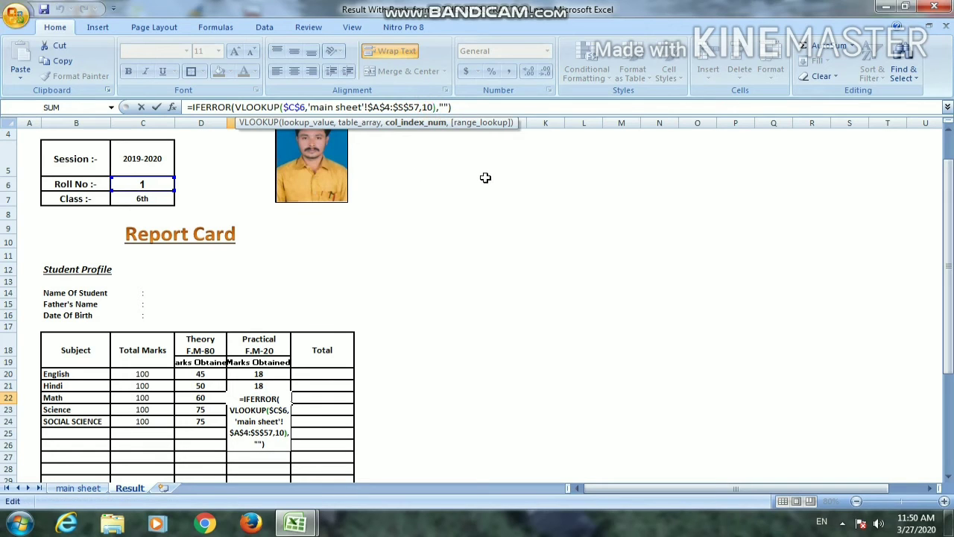
pyautogui.press('BackSpace')
pyautogui.write('2')
pyautogui.press('Return')
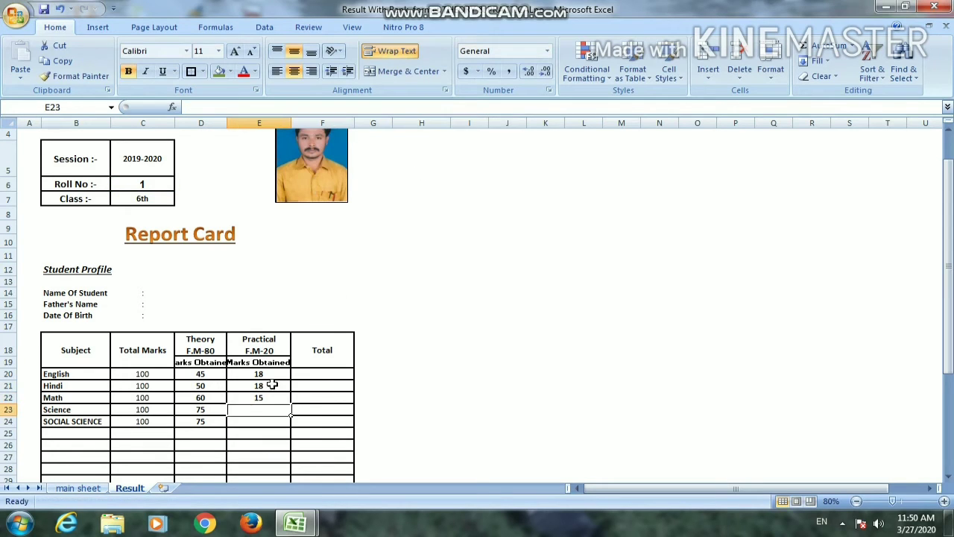
# Copy the Science theory lookup from D23 into the Science practical cell E23
pyautogui.click(200, 409)
pyautogui.hotkey('ctrl', 'c')
pyautogui.click(257, 409)
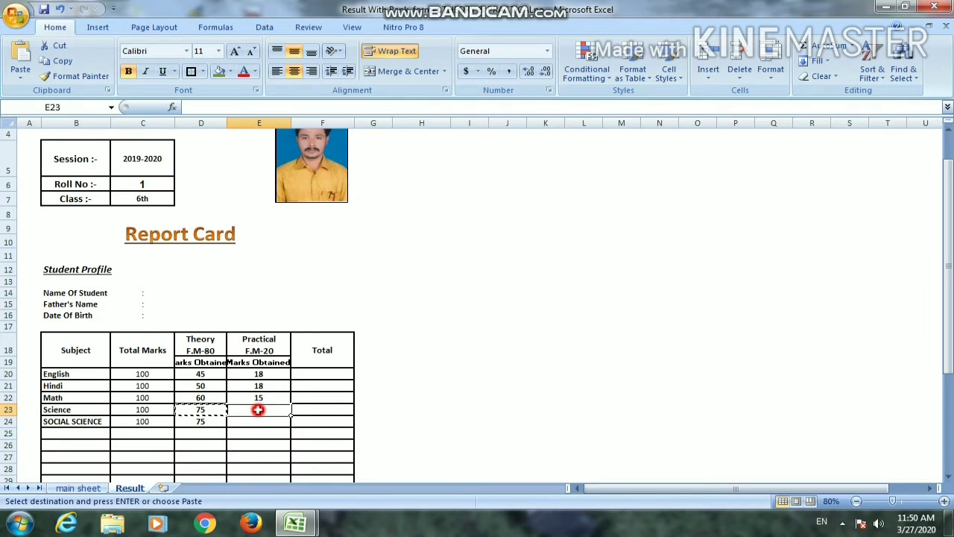
pyautogui.hotkey('ctrl', 'v')
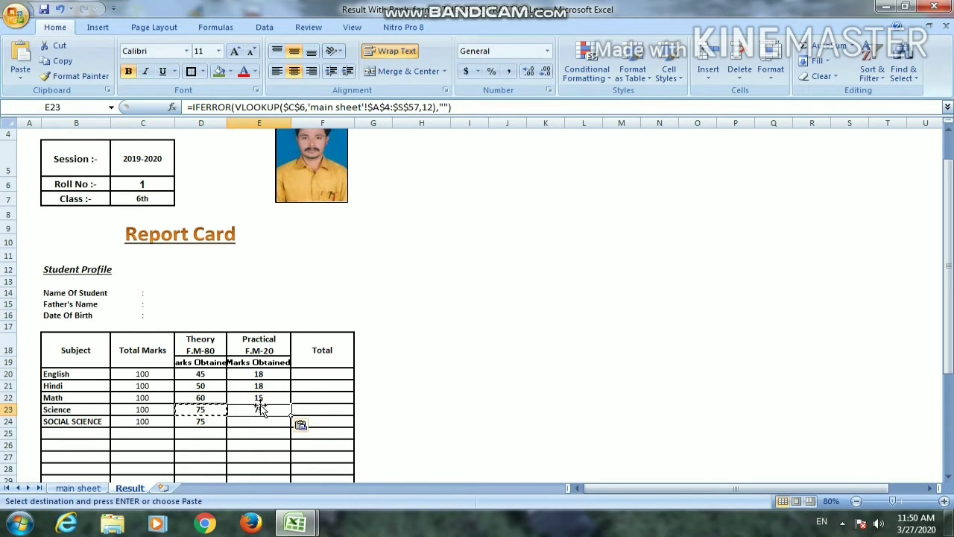
# Set the VLOOKUP column index in the Science practical cell E23 to 13
pyautogui.doubleClick(274, 410)
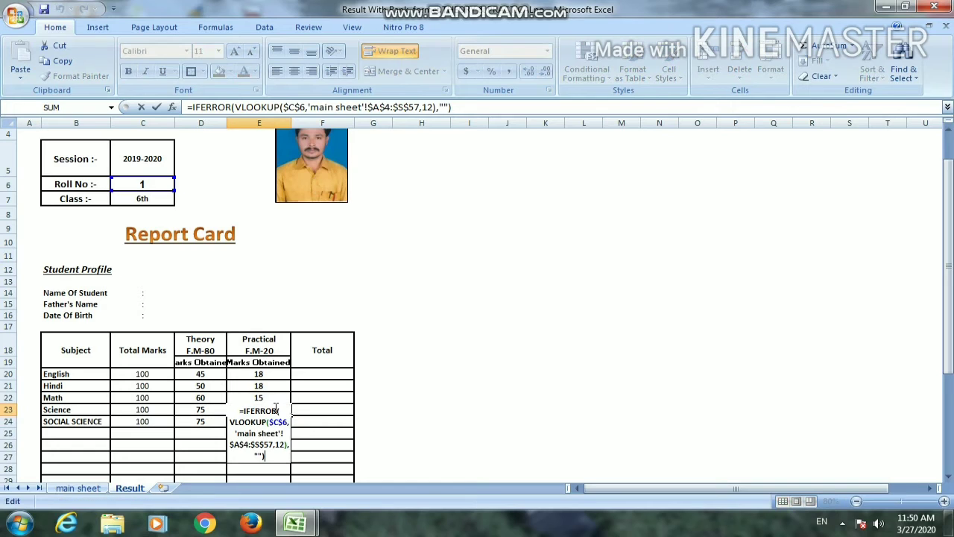
pyautogui.click(431, 106)
pyautogui.press('BackSpace')
pyautogui.write('3')
pyautogui.press('Return')
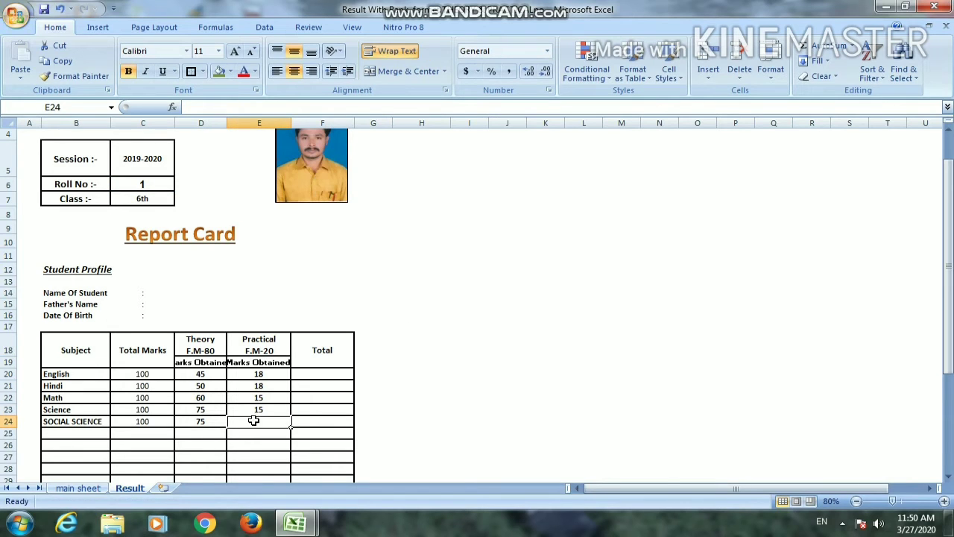
# Check the Social Science column numbers on the main sheet and copy the theory lookup from D24 into E24 on the Result sheet
pyautogui.click(97, 488)
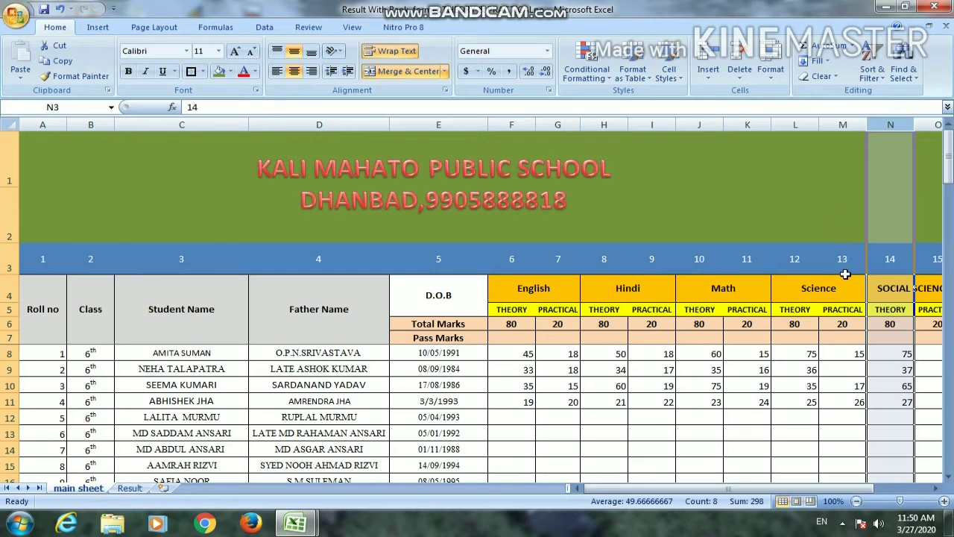
pyautogui.click(846, 116)
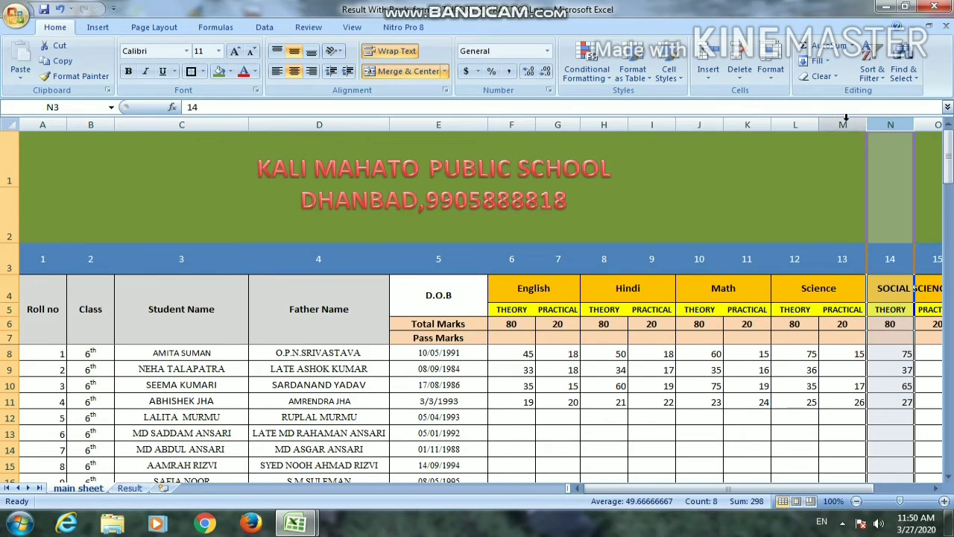
pyautogui.click(846, 122)
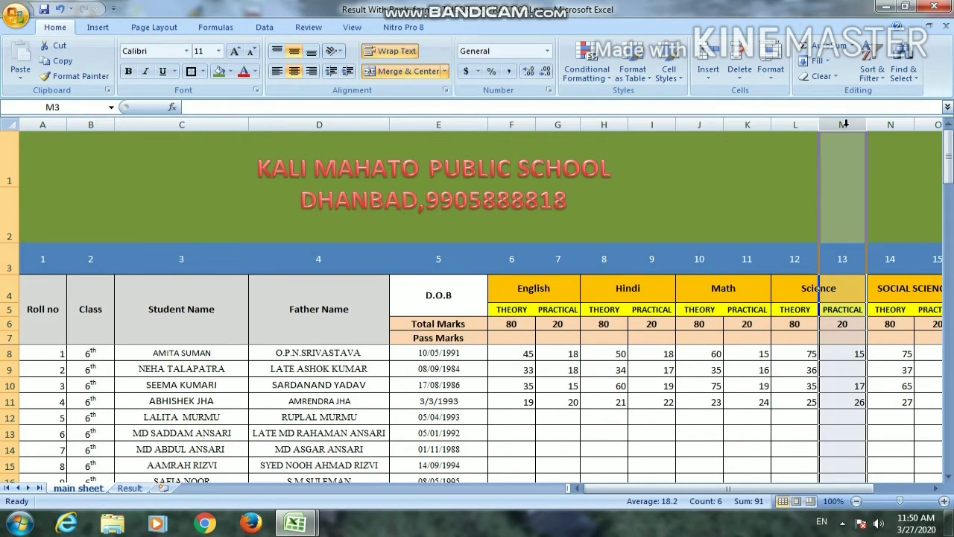
pyautogui.click(130, 488)
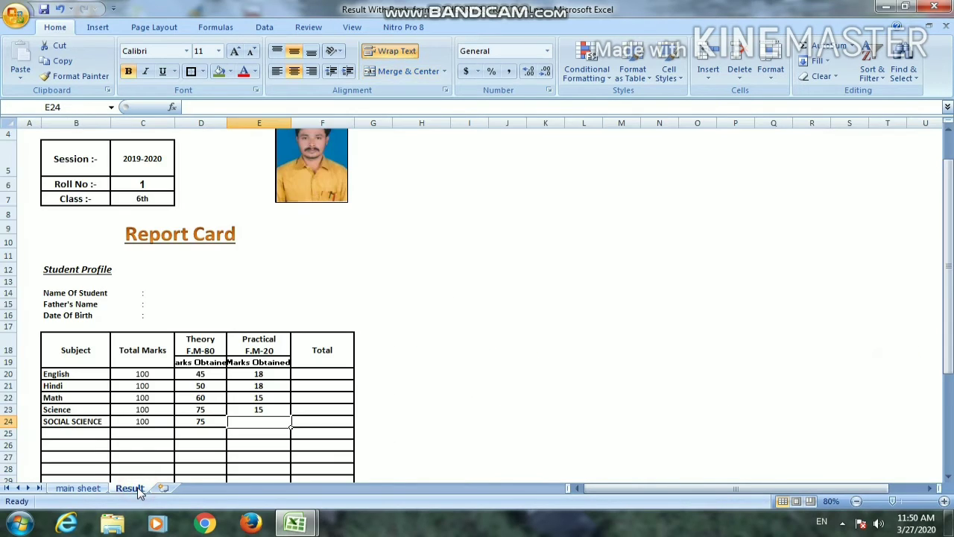
pyautogui.click(209, 422)
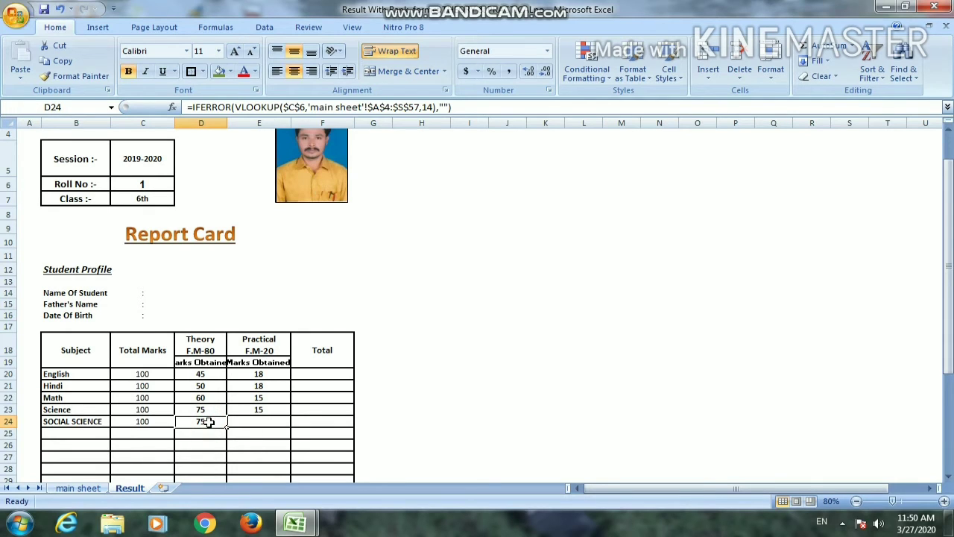
pyautogui.hotkey('ctrl', 'c')
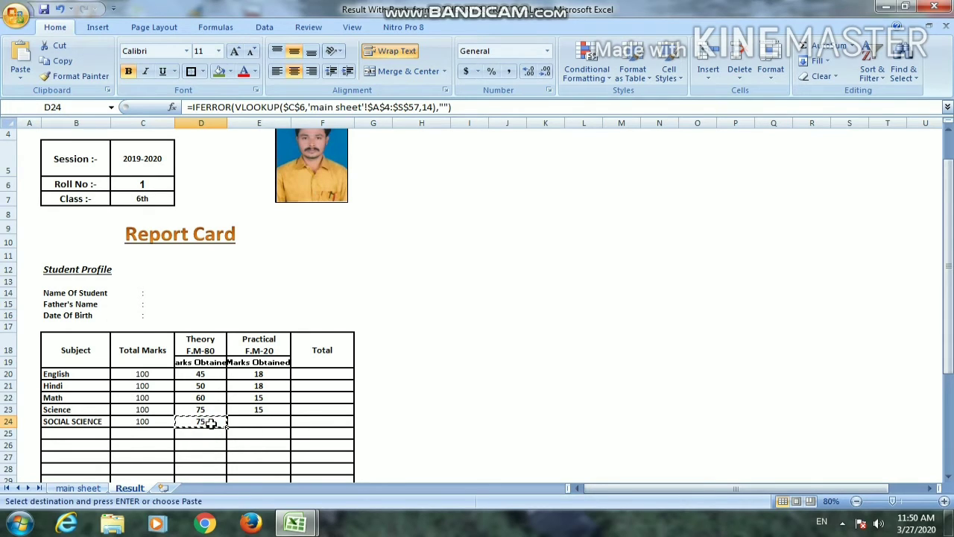
pyautogui.click(258, 422)
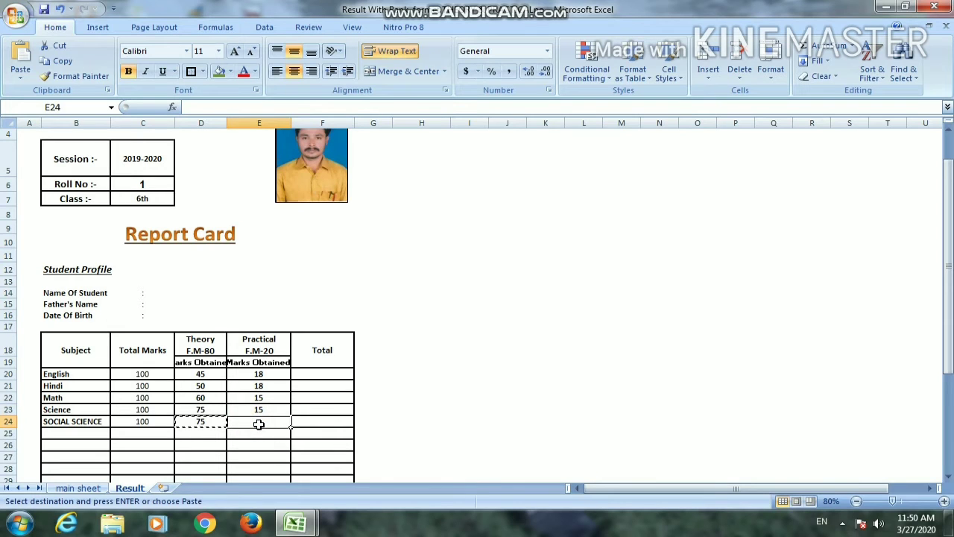
pyautogui.hotkey('ctrl', 'v')
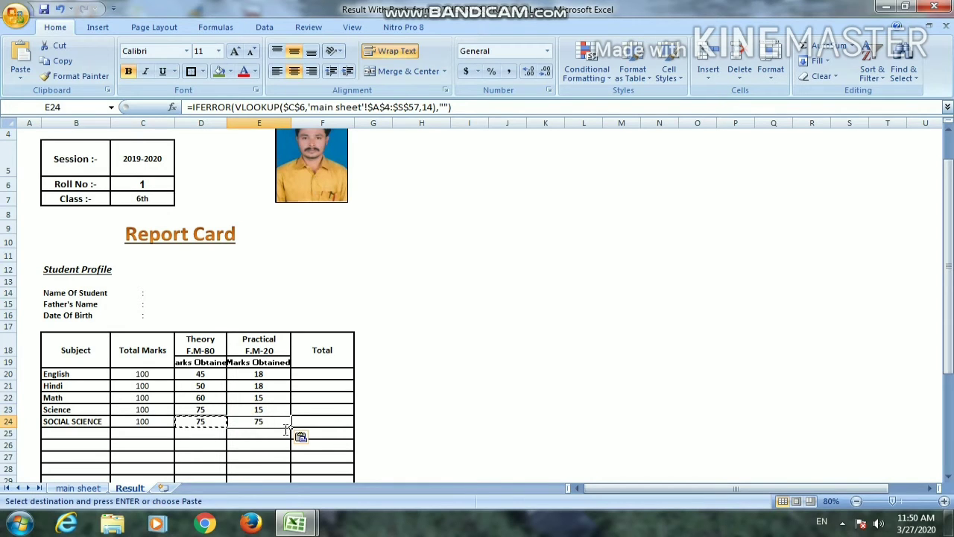
# Set the VLOOKUP column index in the Social Science practical cell E24 to 15
pyautogui.doubleClick(282, 423)
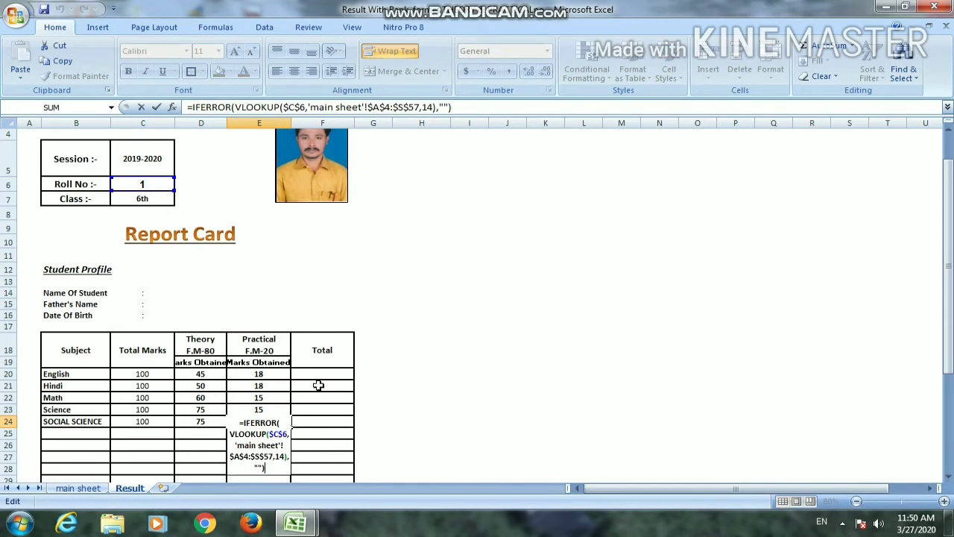
pyautogui.click(428, 106)
pyautogui.press('BackSpace')
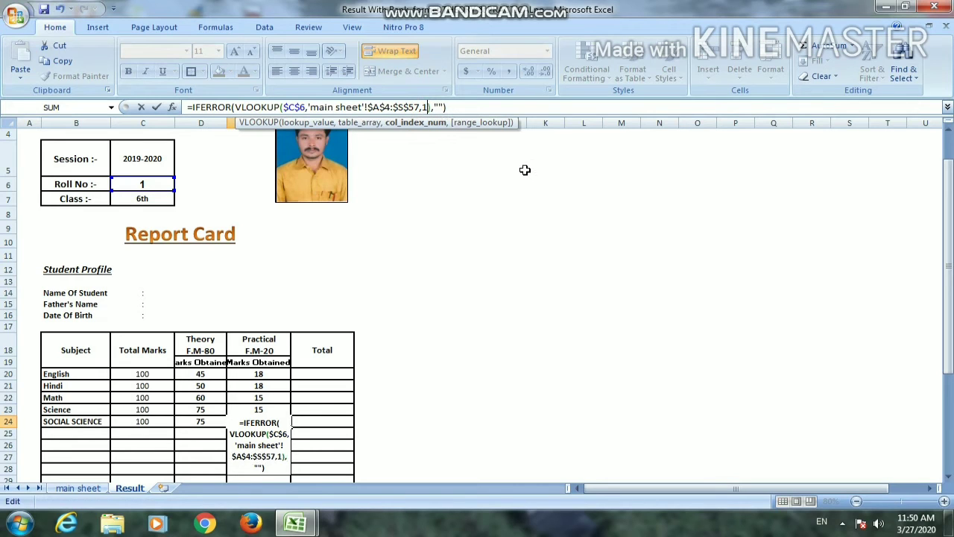
pyautogui.write('5')
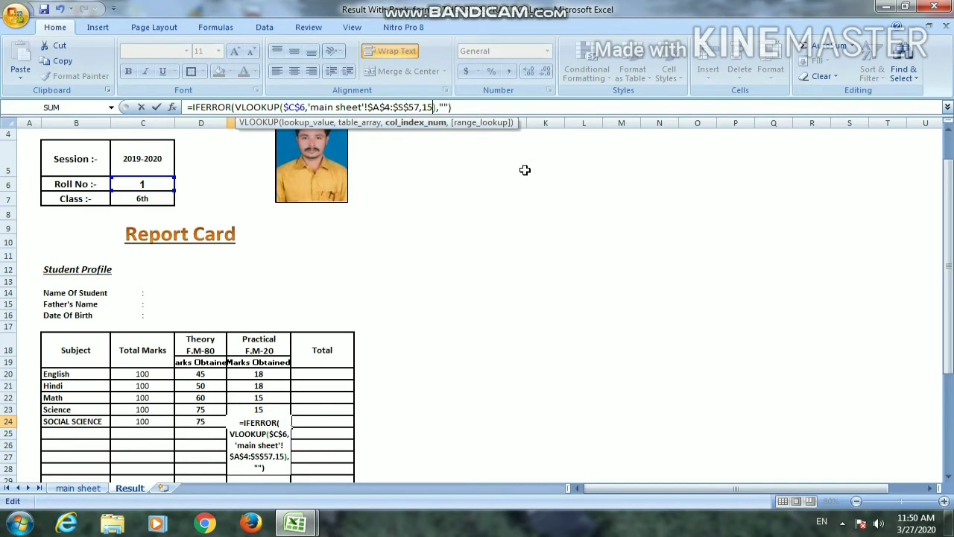
pyautogui.press('Return')
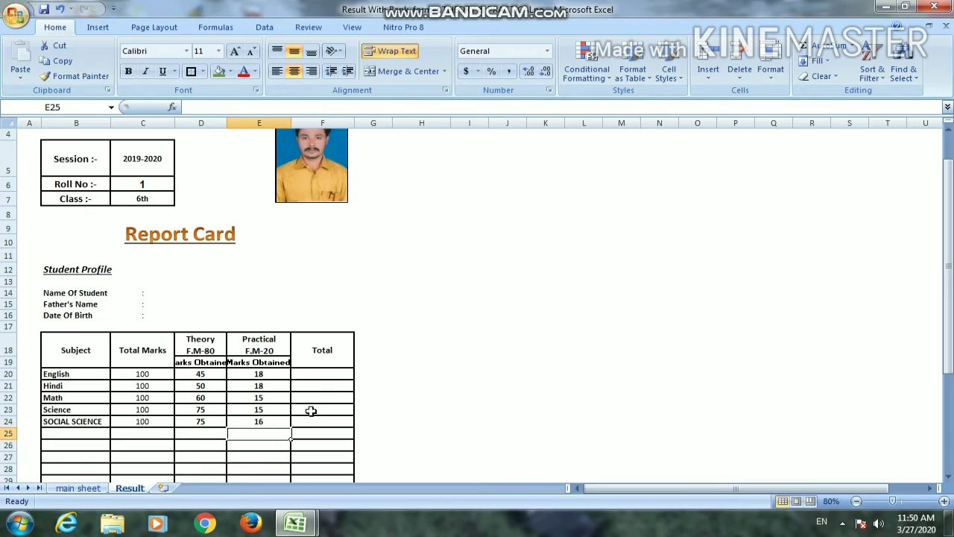
# Try to total the English marks in F20 with a SUM formula starting at D20
pyautogui.click(320, 374)
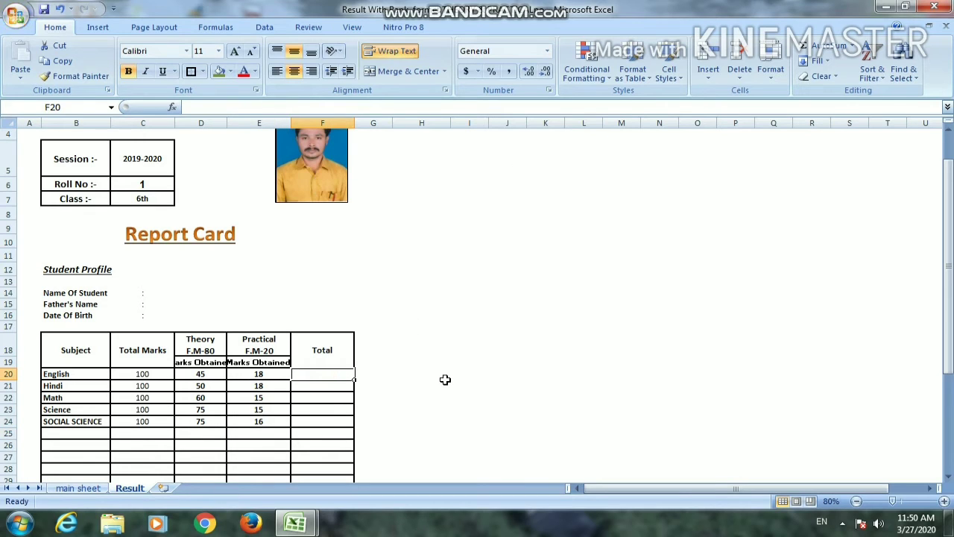
pyautogui.write('=sum')
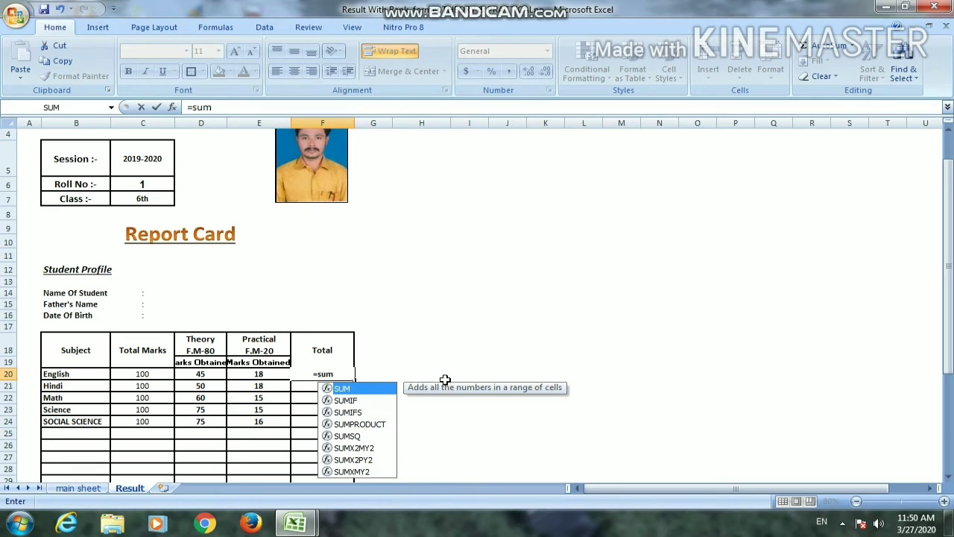
pyautogui.press('Tab')
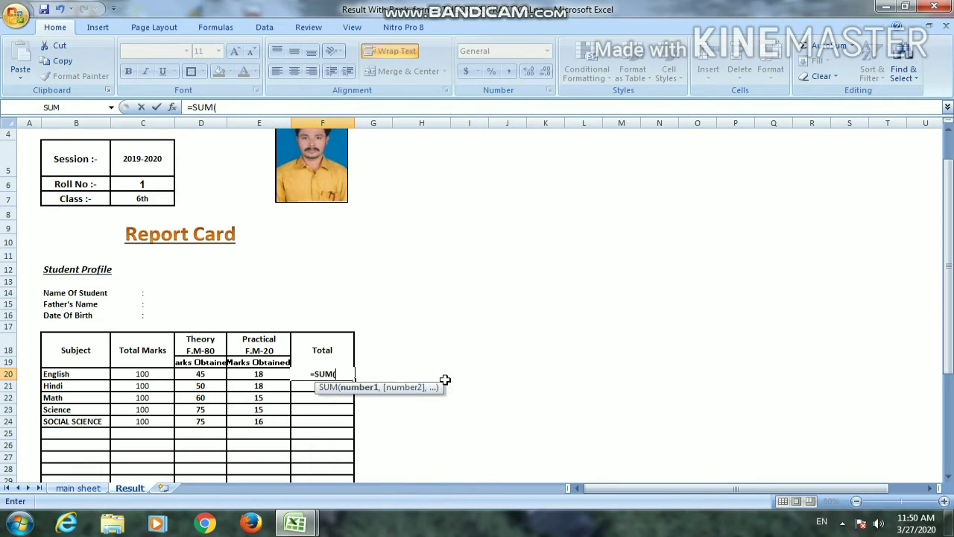
pyautogui.press('Left')
pyautogui.press('Left')
pyautogui.press('Left')
pyautogui.press('Right')
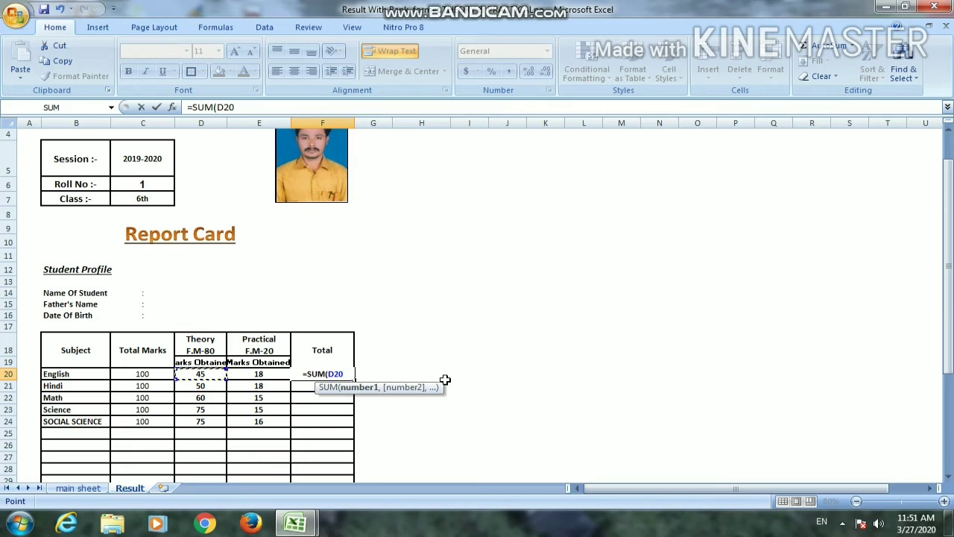
pyautogui.press('Return')
pyautogui.press('Right')
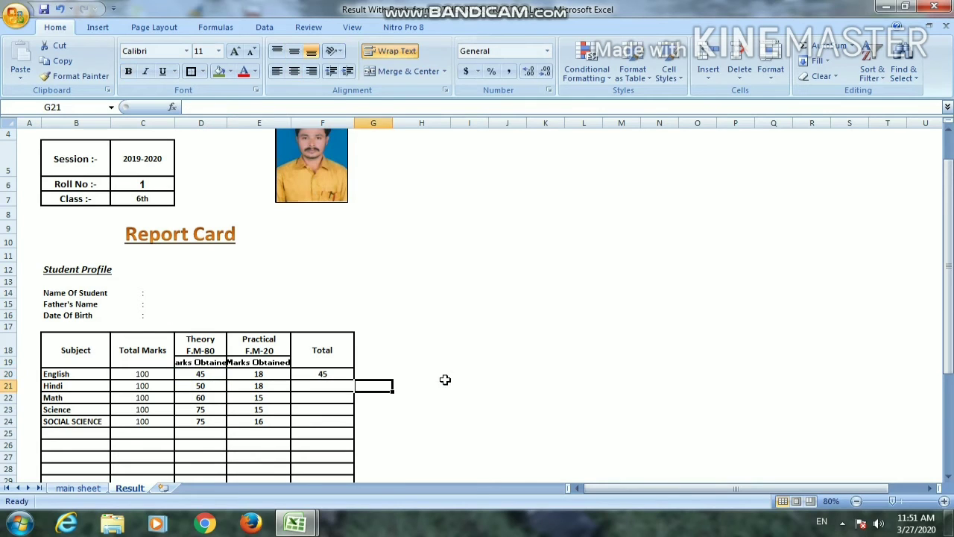
pyautogui.click(498, 341)
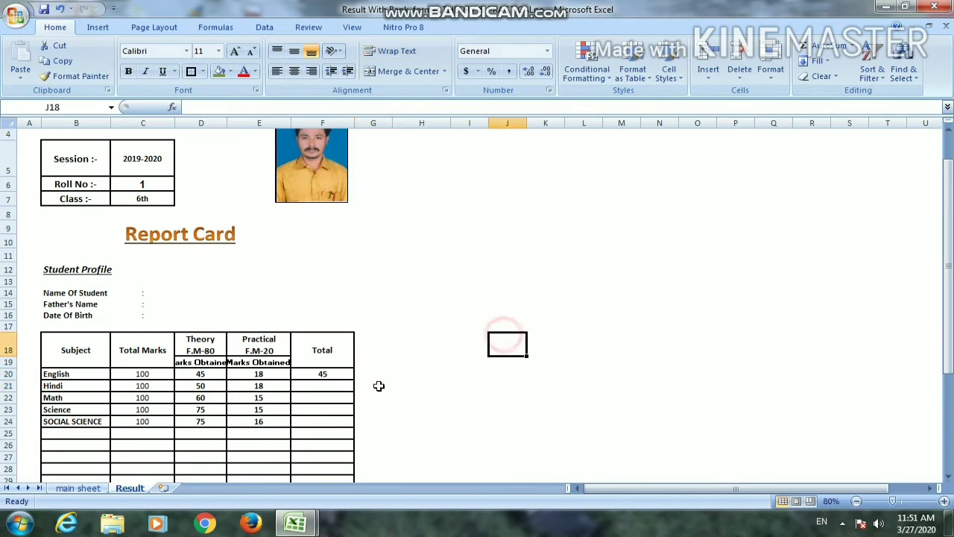
# Total the English theory and practical marks in F20 with =SUM(D20:E20)
pyautogui.click(339, 376)
pyautogui.write('=sum')
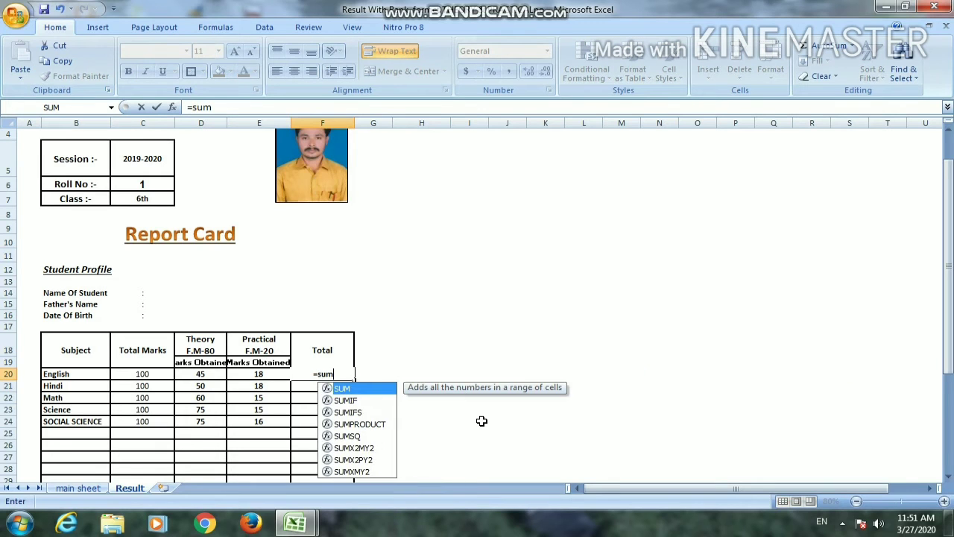
pyautogui.press('Tab')
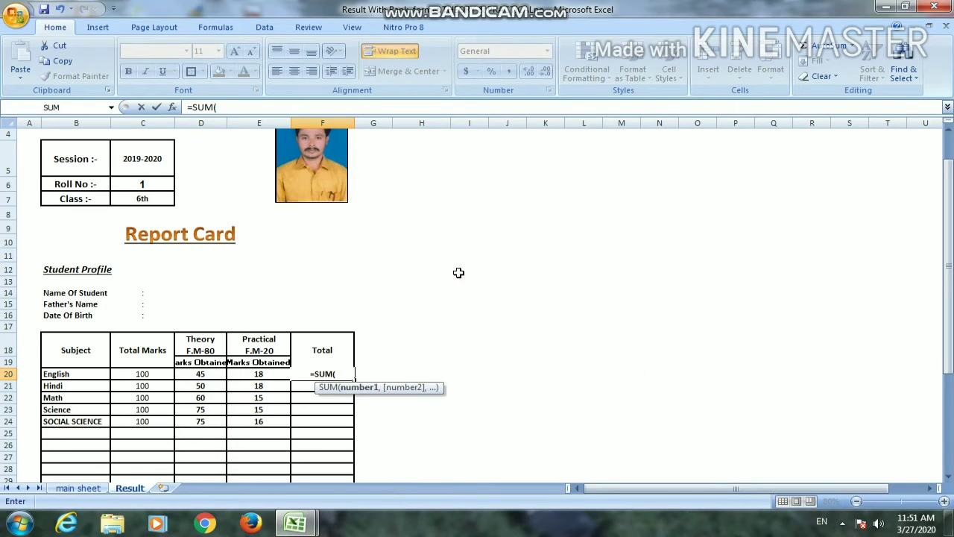
pyautogui.click(197, 374)
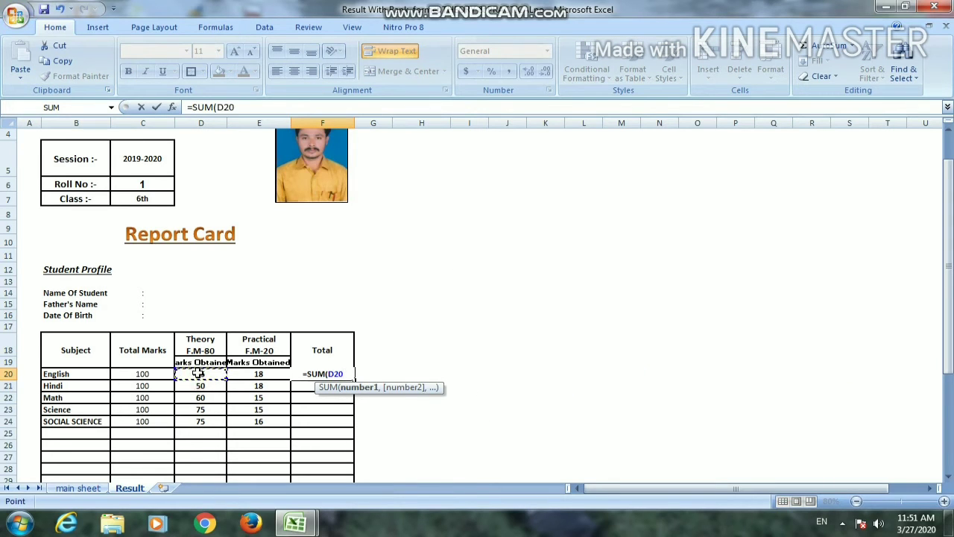
pyautogui.hotkey('shift', 'Right')
pyautogui.press('Return')
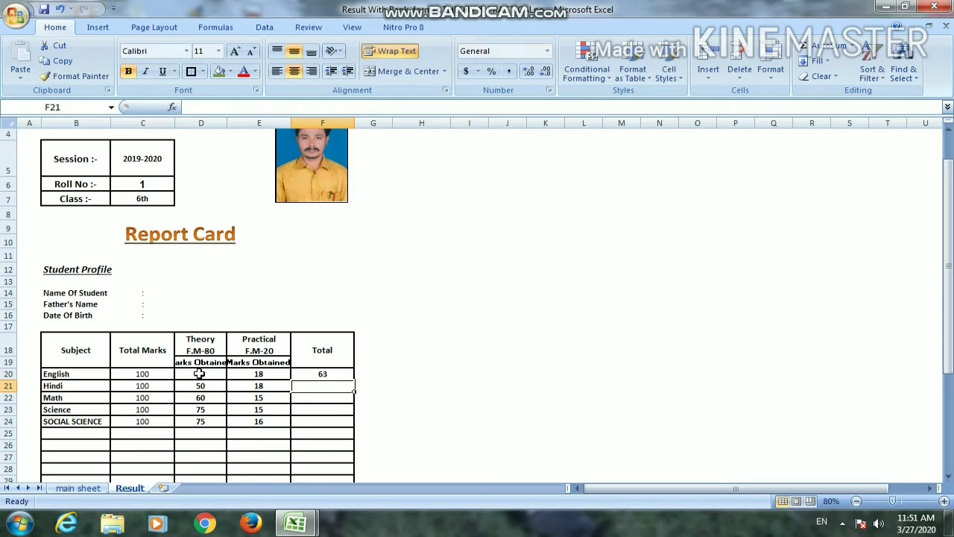
# Fill the English total formula from F20 down through the Social Science row, F24
pyautogui.click(329, 372)
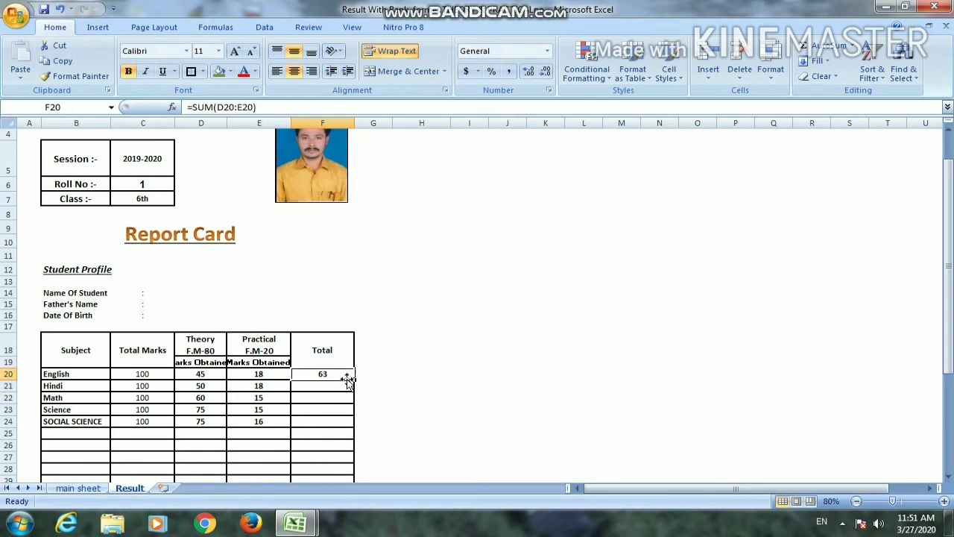
pyautogui.moveTo(354, 379); pyautogui.dragTo(354, 427)
pyautogui.click(399, 385)
# Replace the G.Total Marks formula in F30 with =SUM(C20:C28)
pyautogui.scroll(-3, 395, 391)
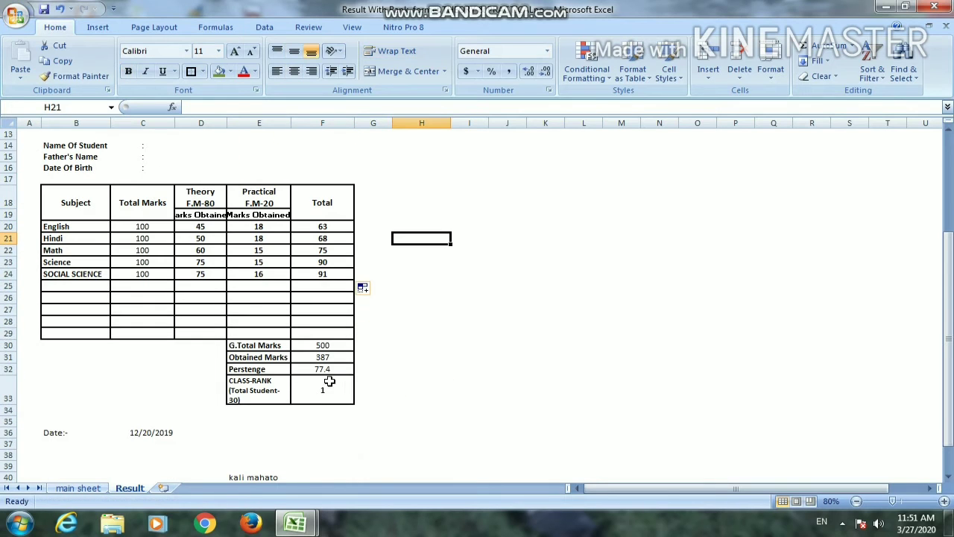
pyautogui.click(311, 344)
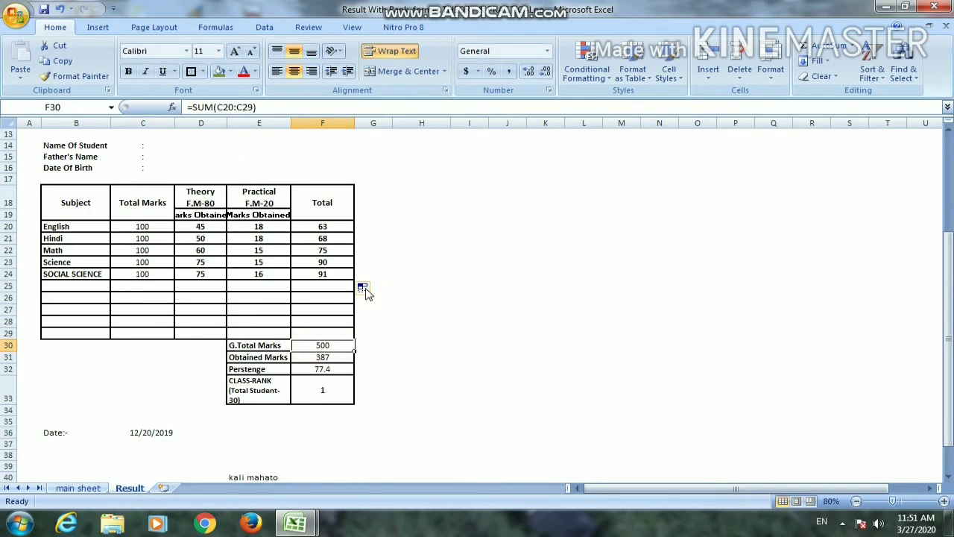
pyautogui.press('Delete')
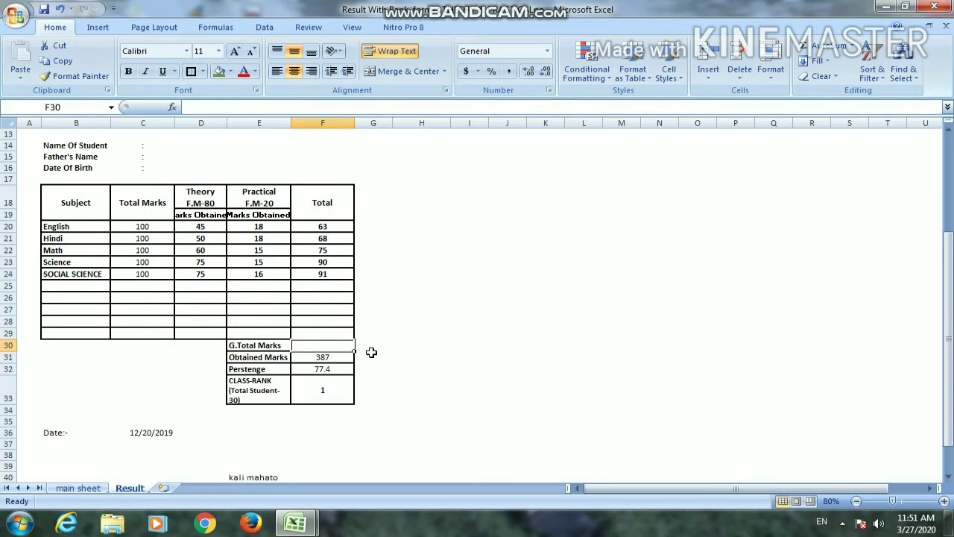
pyautogui.write('=sum')
pyautogui.press('Tab')
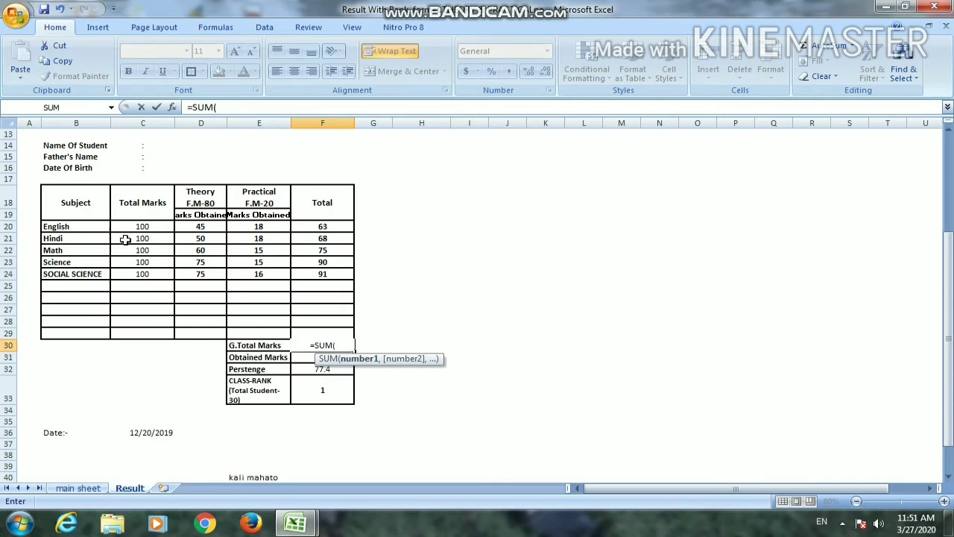
pyautogui.moveTo(144, 226); pyautogui.dragTo(141, 270)
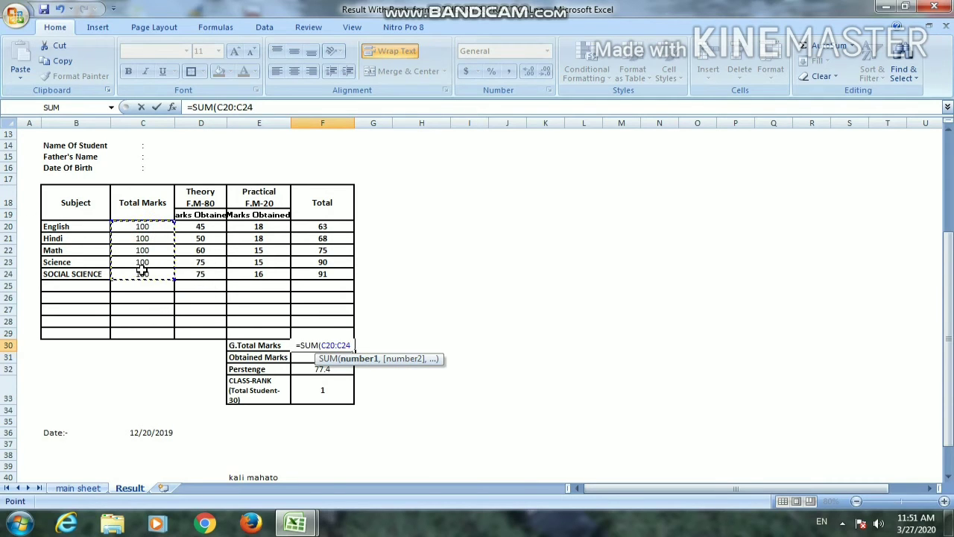
pyautogui.hotkey('shift', 'Down')
pyautogui.hotkey('shift', 'Down')
pyautogui.hotkey('shift', 'Down')
pyautogui.hotkey('shift', 'Down')
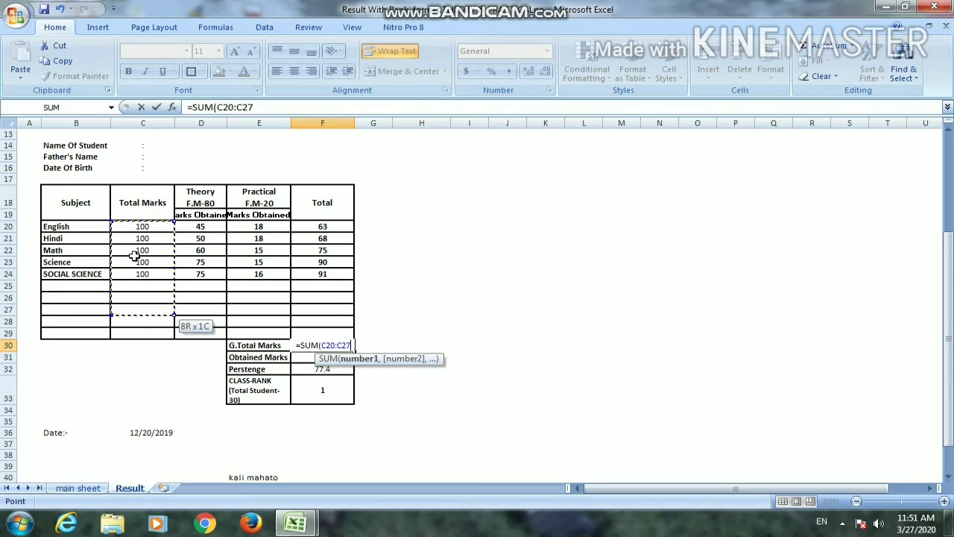
pyautogui.write(')')
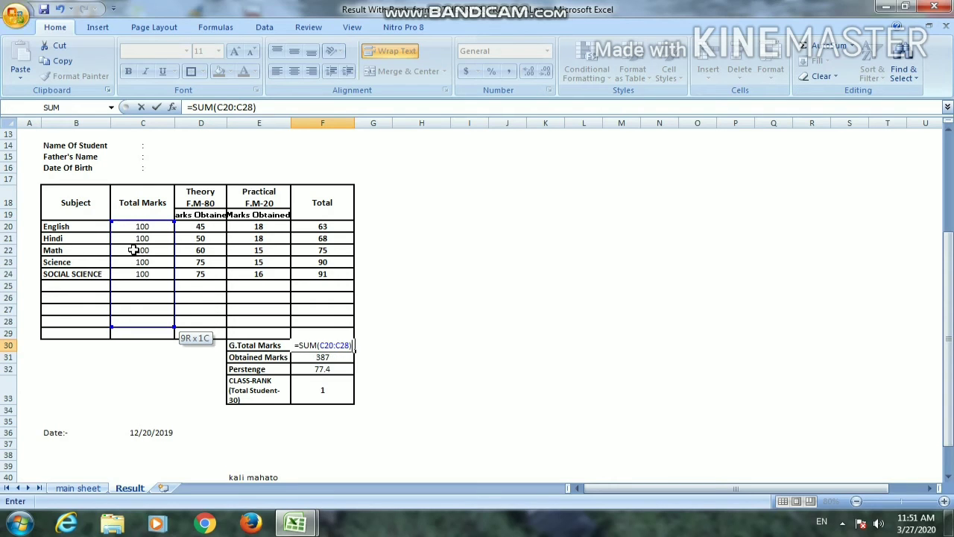
pyautogui.press('Return')
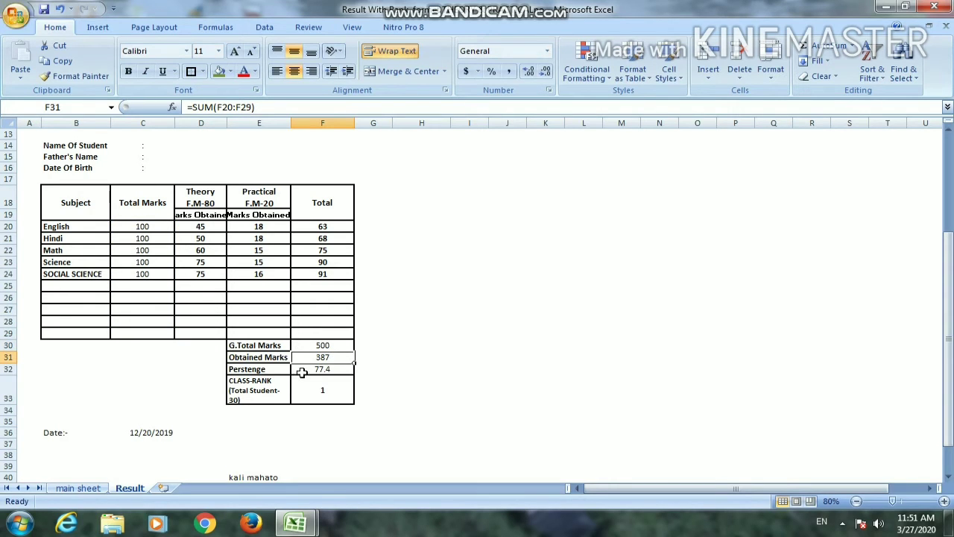
# Replace the Obtained Marks formula in F31 with =SUM(F20:F28)
pyautogui.click(318, 358)
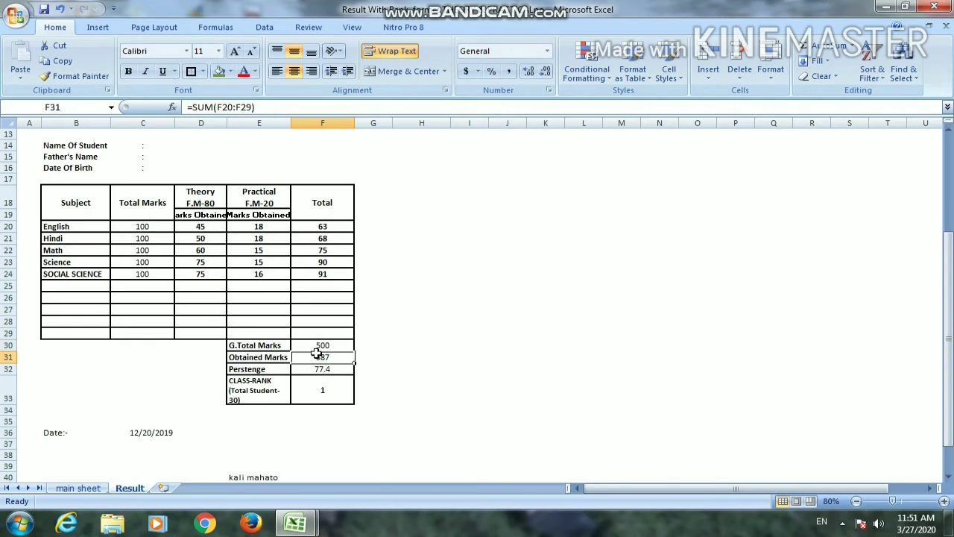
pyautogui.write('=SUM(')
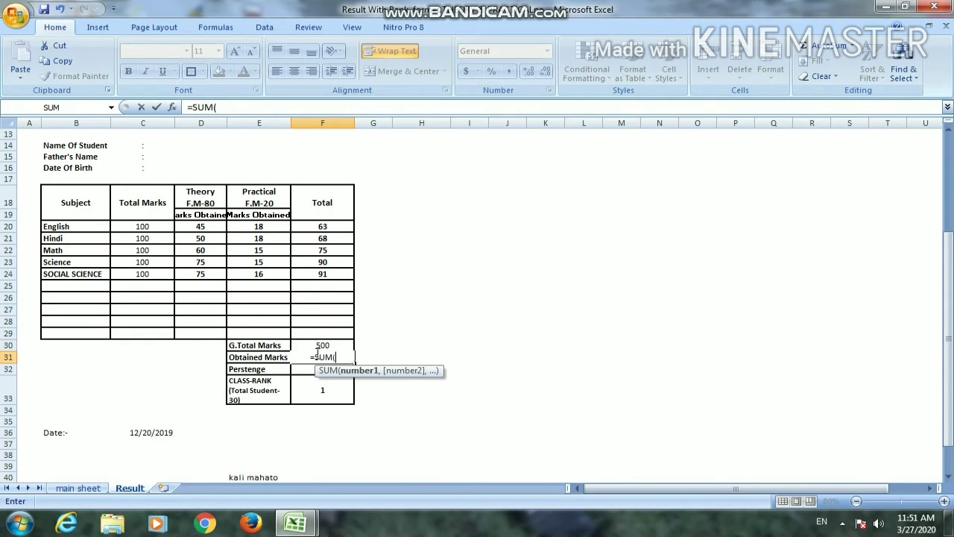
pyautogui.moveTo(330, 228); pyautogui.dragTo(336, 317)
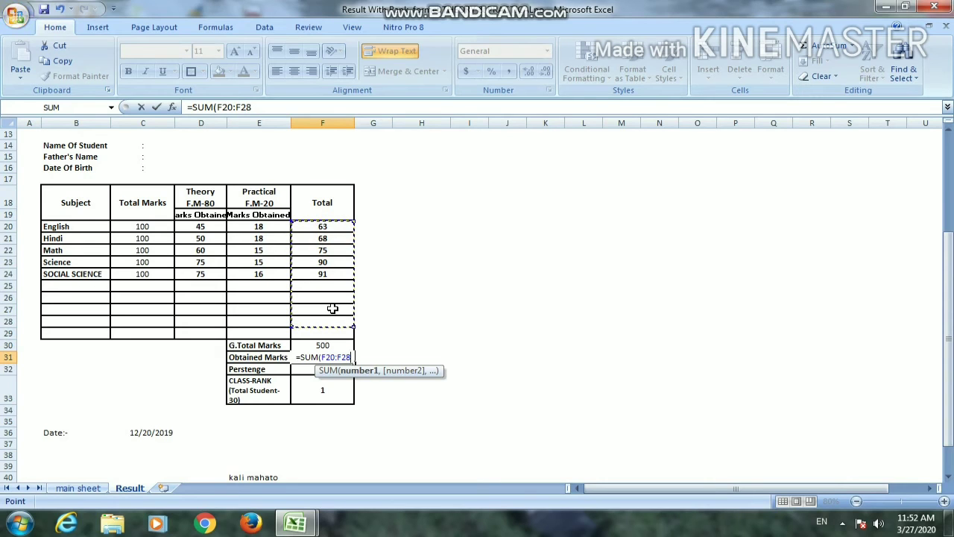
pyautogui.write(')')
pyautogui.press('Return')
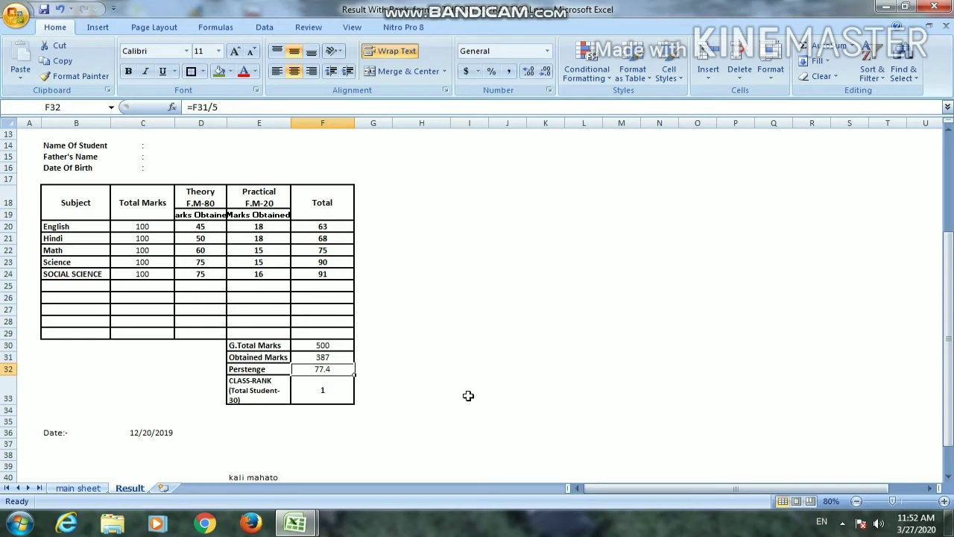
# Enter the percentage formula =F31/5 in F32, dividing the obtained marks by the five subjects
pyautogui.write('=')
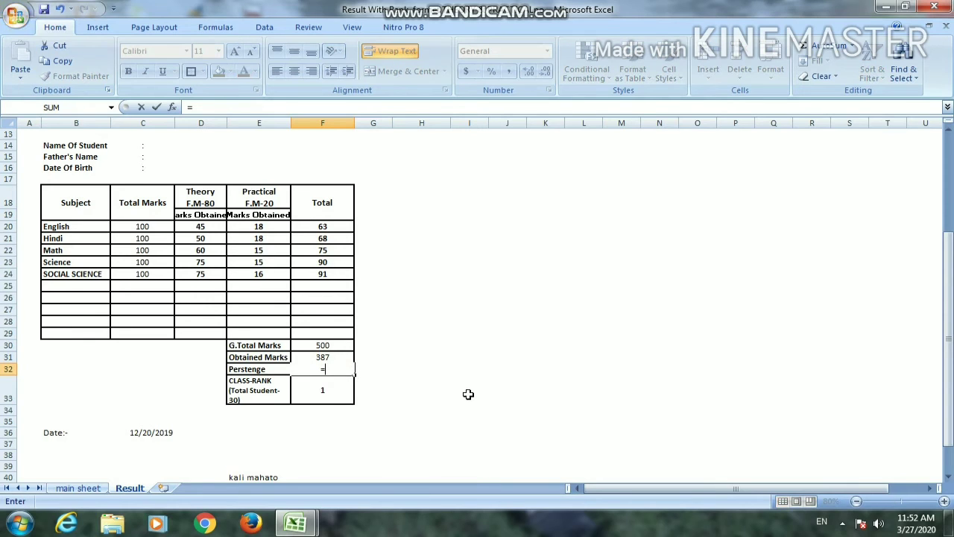
pyautogui.click(335, 359)
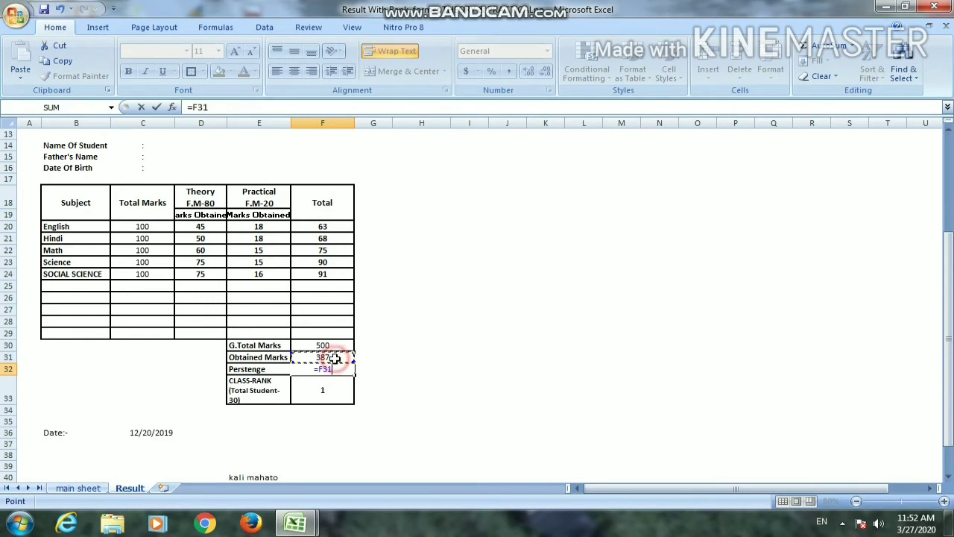
pyautogui.write('/')
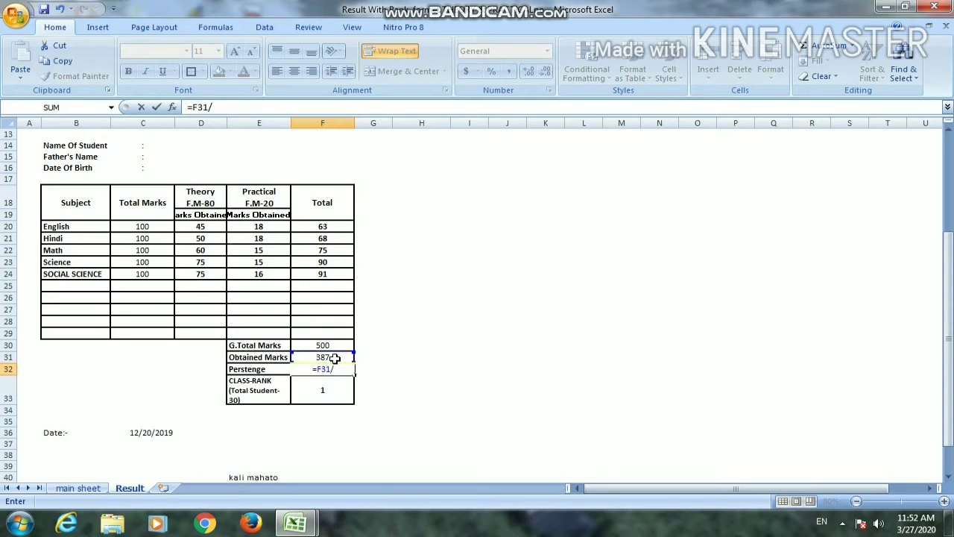
pyautogui.write('5')
pyautogui.press('Return')
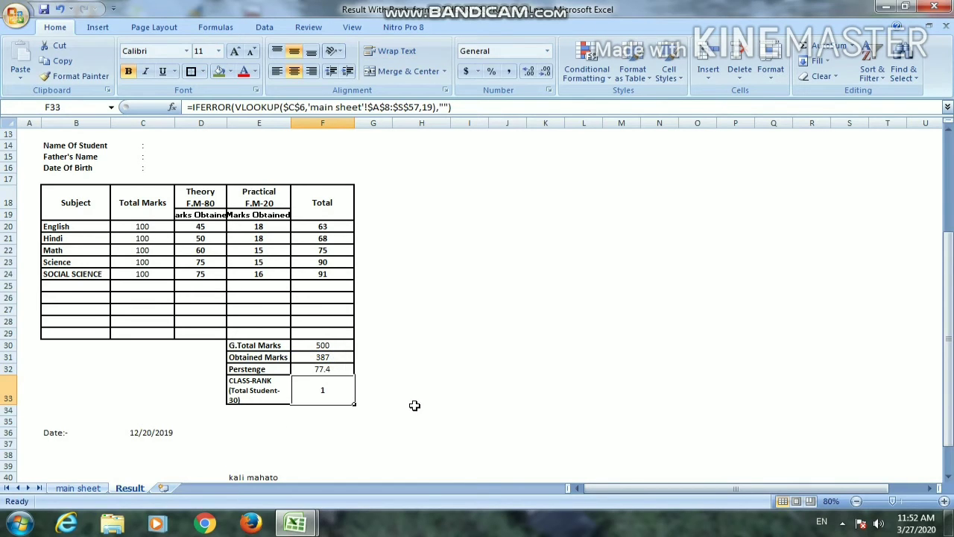
# Select the CLASS-RANK value cell F33 to examine its lookup formula
pyautogui.click(414, 403)
pyautogui.click(317, 394)
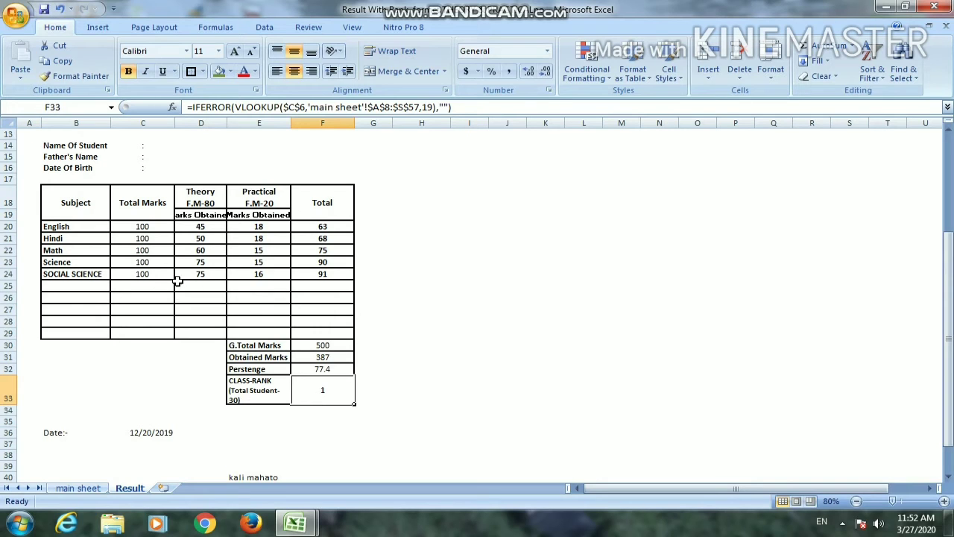
# Copy the lookup formula from the SOCIAL SCIENCE practical cell E24 into the CLASS-RANK cell F33
pyautogui.click(257, 274)
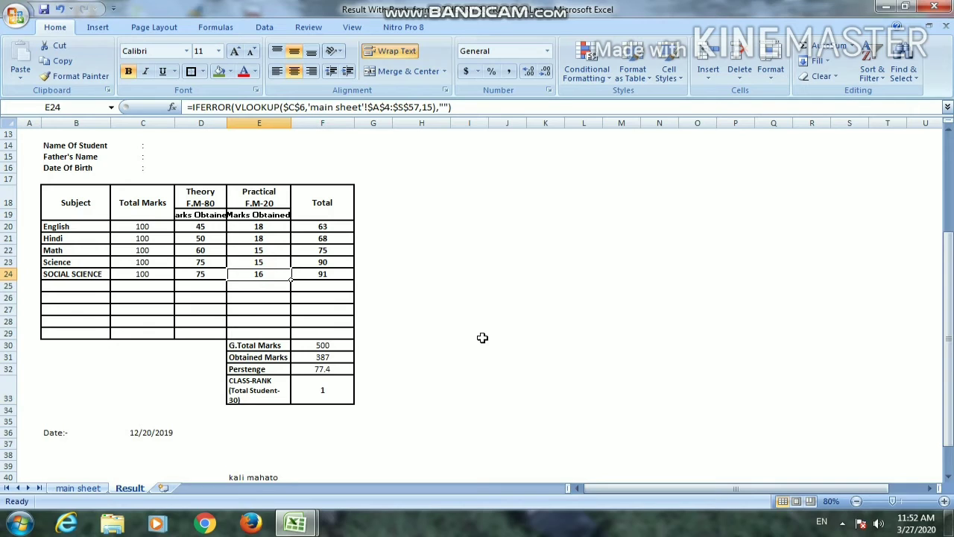
pyautogui.hotkey('ctrl', 'c')
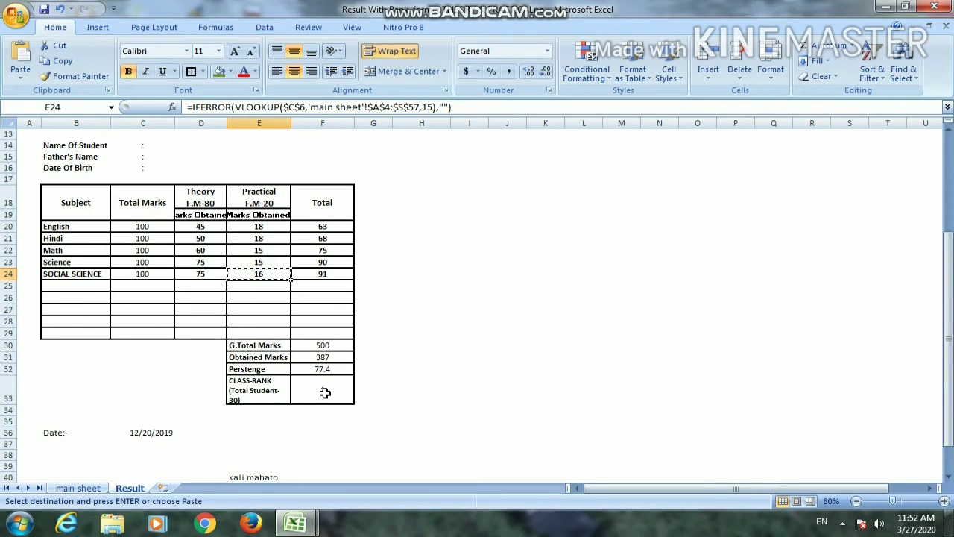
pyautogui.click(324, 391)
pyautogui.press('Return')
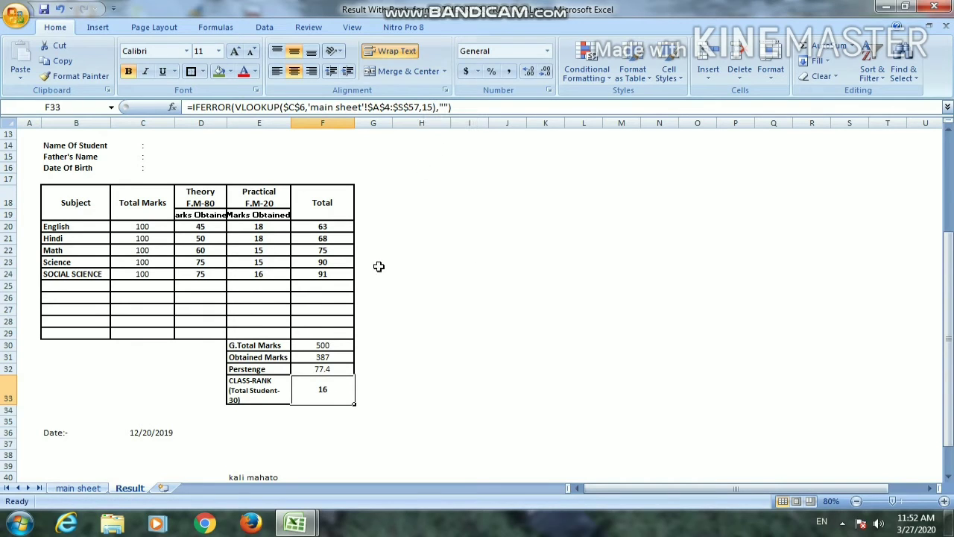
# Check the RANK column's number on the main sheet and set the column index of the F33 lookup to 19
pyautogui.click(96, 487)
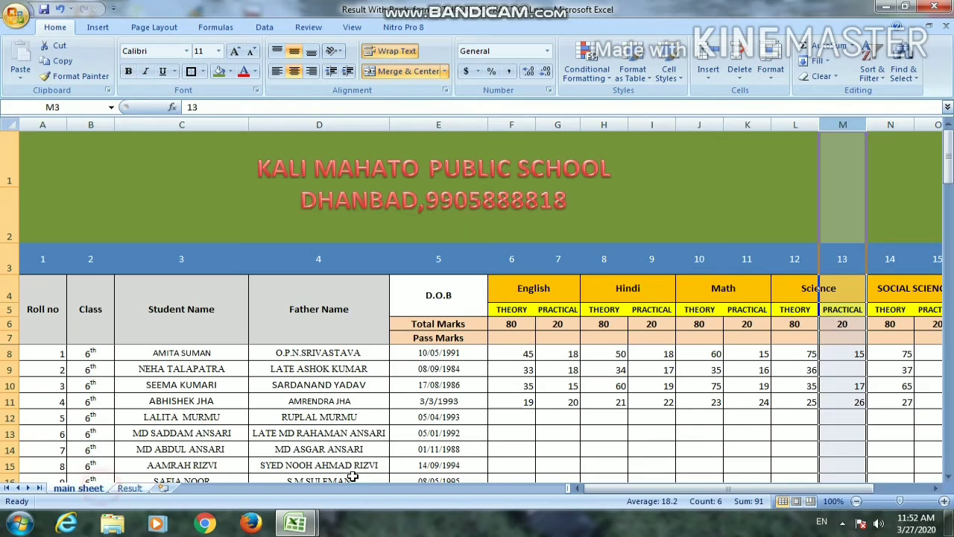
pyautogui.moveTo(809, 489); pyautogui.dragTo(878, 485)
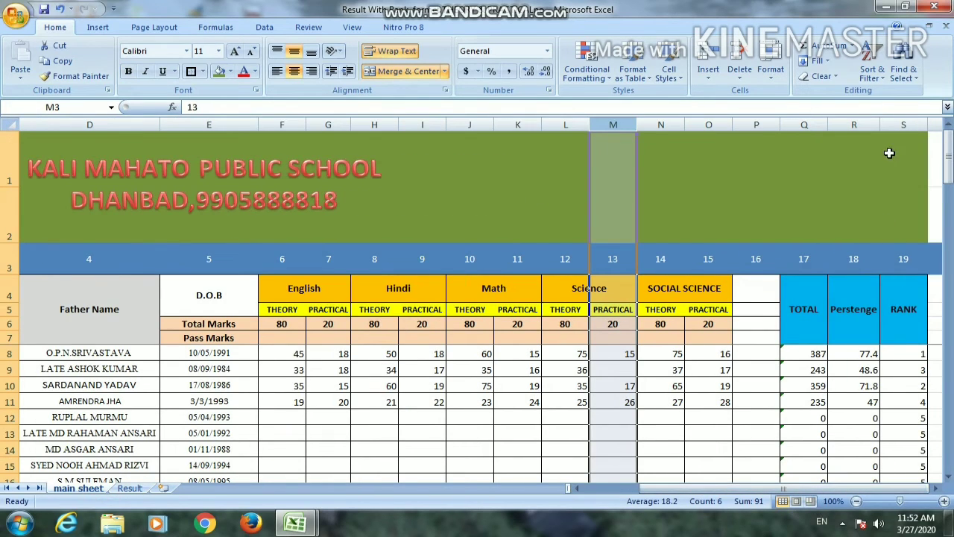
pyautogui.click(904, 125)
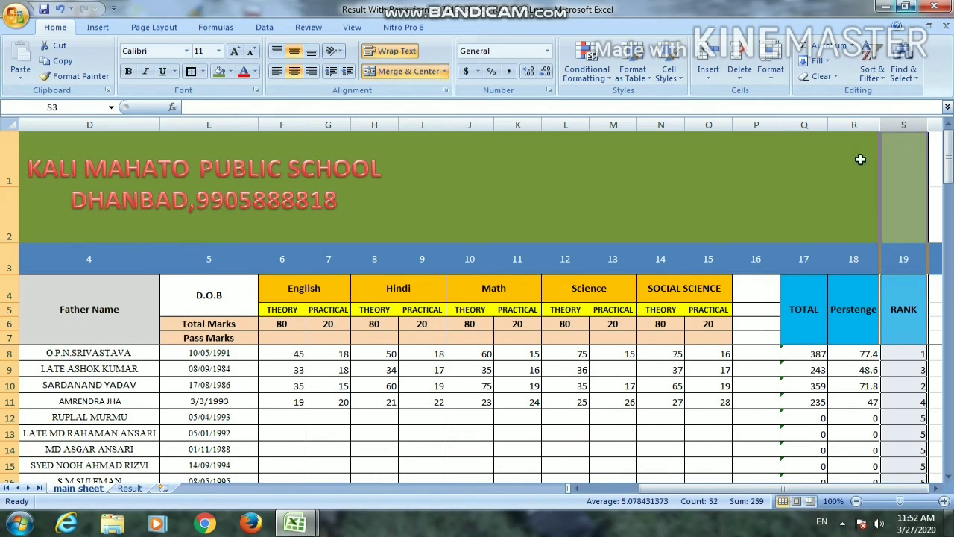
pyautogui.click(131, 489)
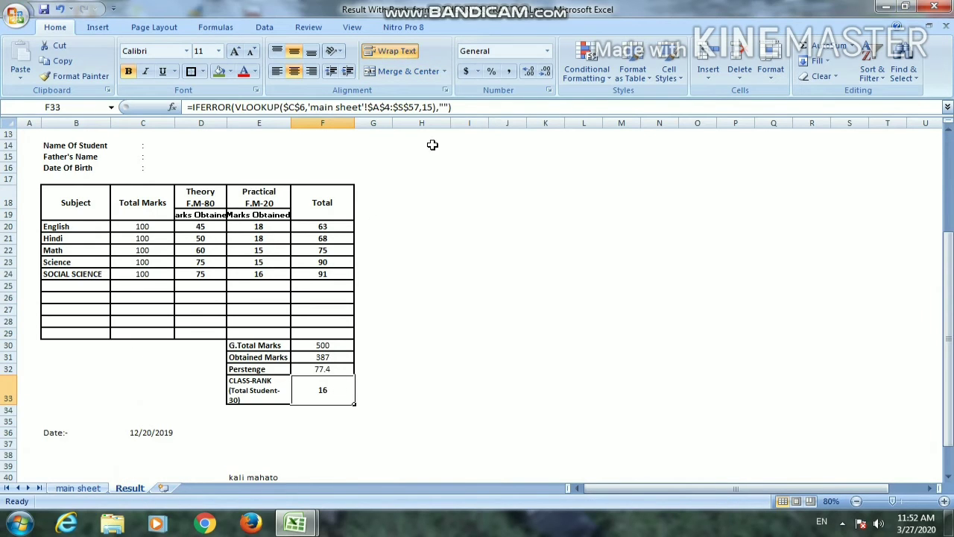
pyautogui.click(435, 107)
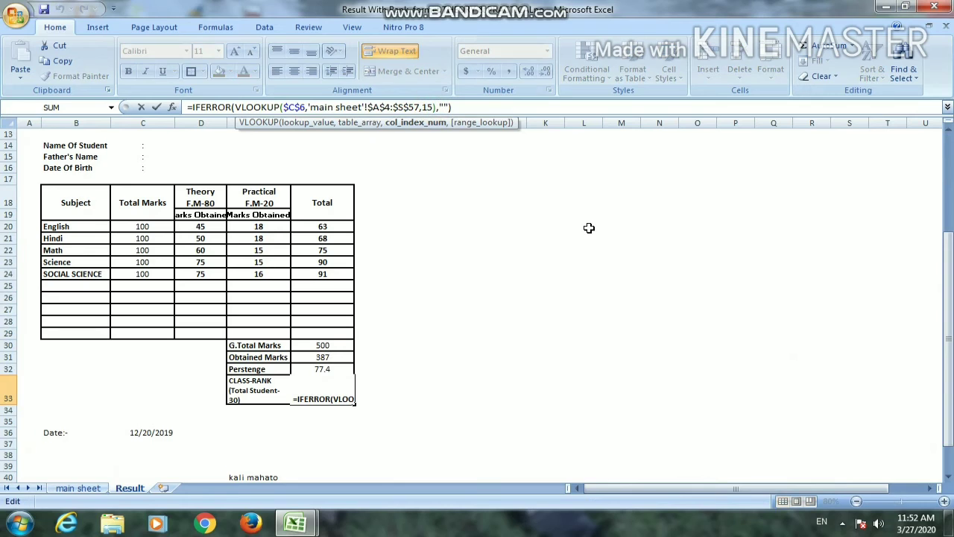
pyautogui.press('BackSpace')
pyautogui.write('9')
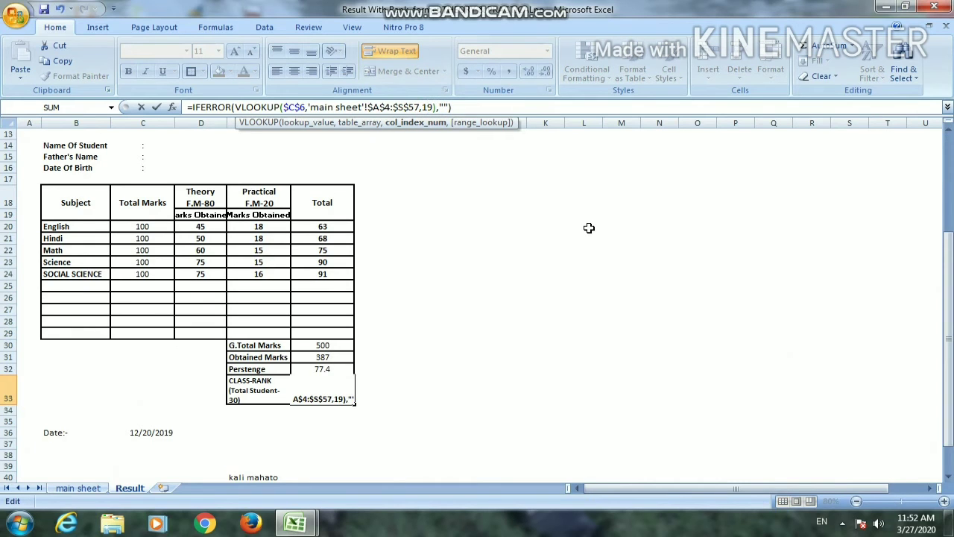
pyautogui.press('Return')
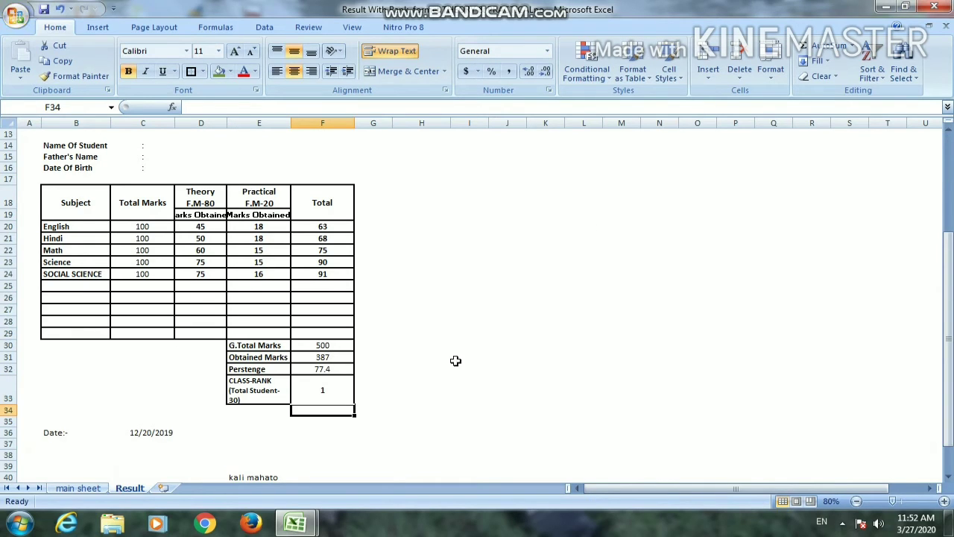
# Copy the Class lookup formula from C7 into the Name Of Student cell D14
pyautogui.scroll(4, 326, 391)
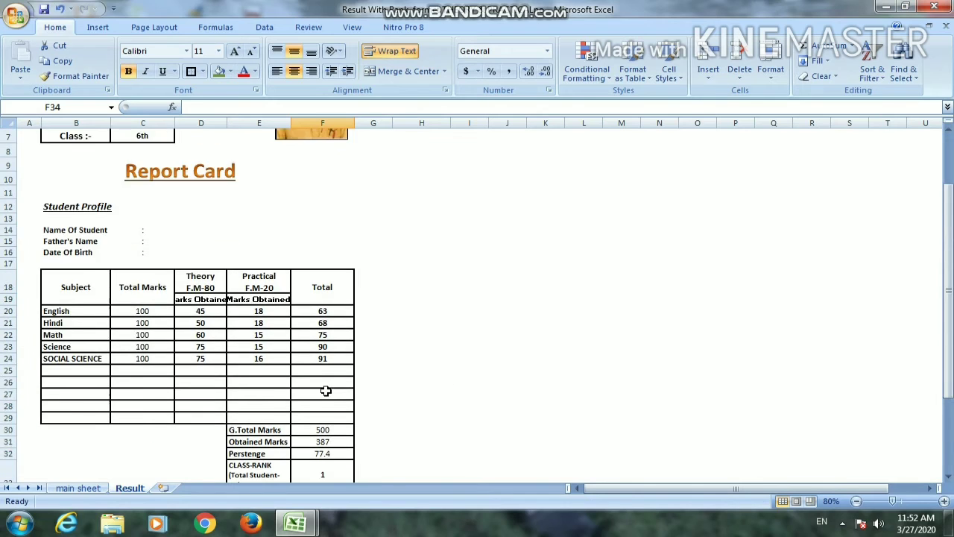
pyautogui.scroll(-3, 420, 385)
pyautogui.scroll(3, 420, 385)
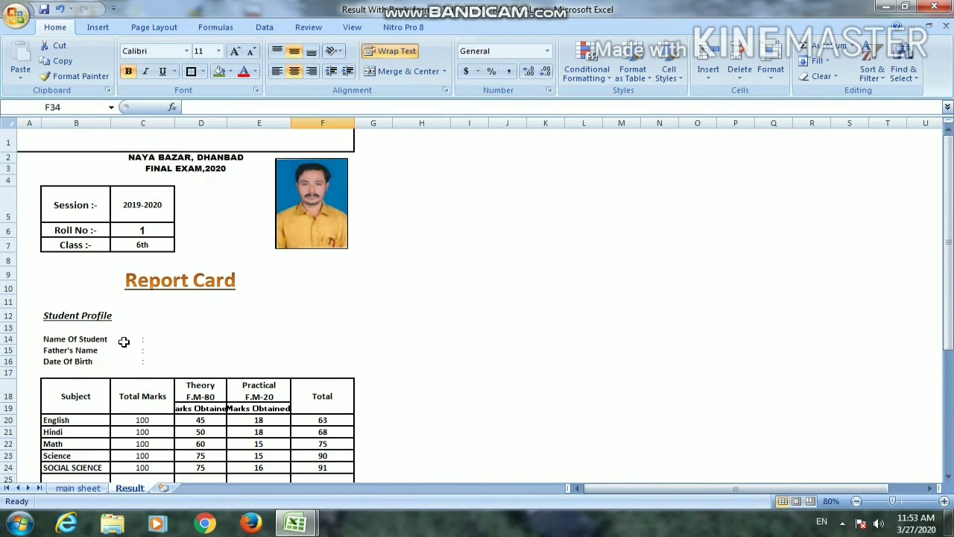
pyautogui.click(146, 244)
pyautogui.hotkey('ctrl', 'c')
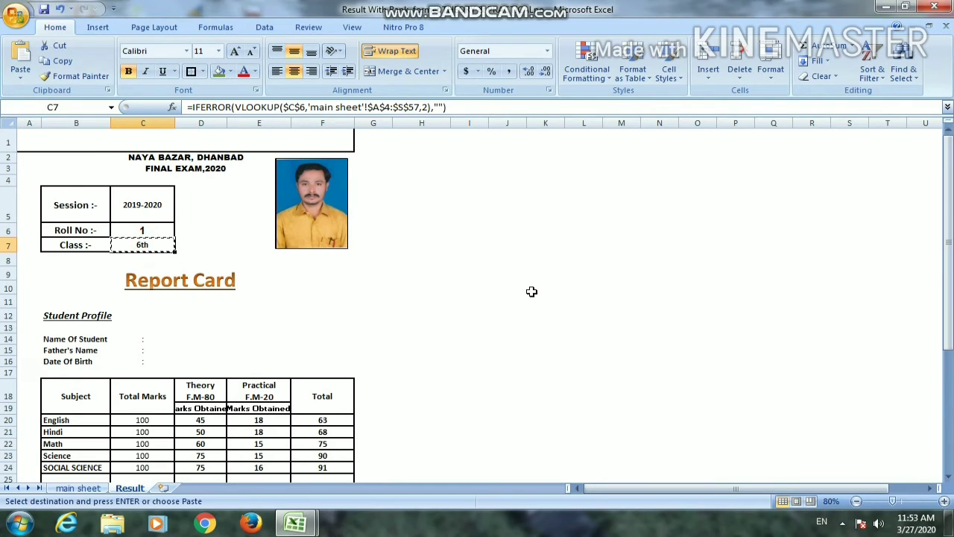
pyautogui.click(172, 339)
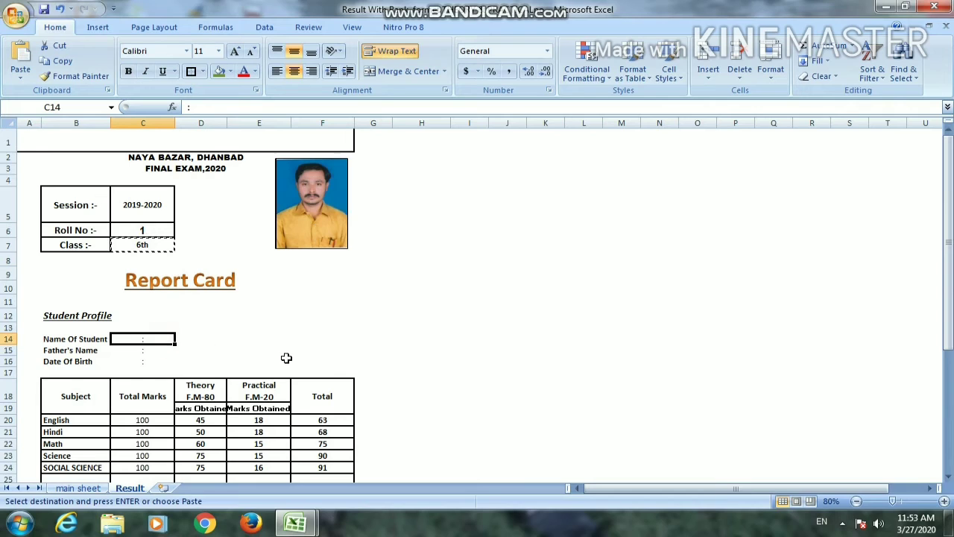
pyautogui.press('Right')
pyautogui.press('Return')
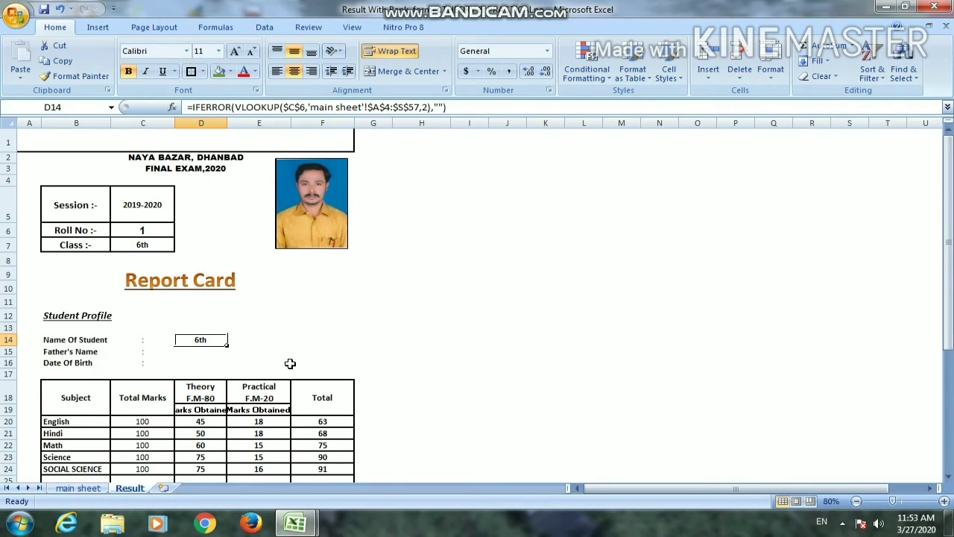
# Copy the D14 lookup formula into the Father's Name and Date Of Birth cells D15:D16
pyautogui.hotkey('ctrl', 'c')
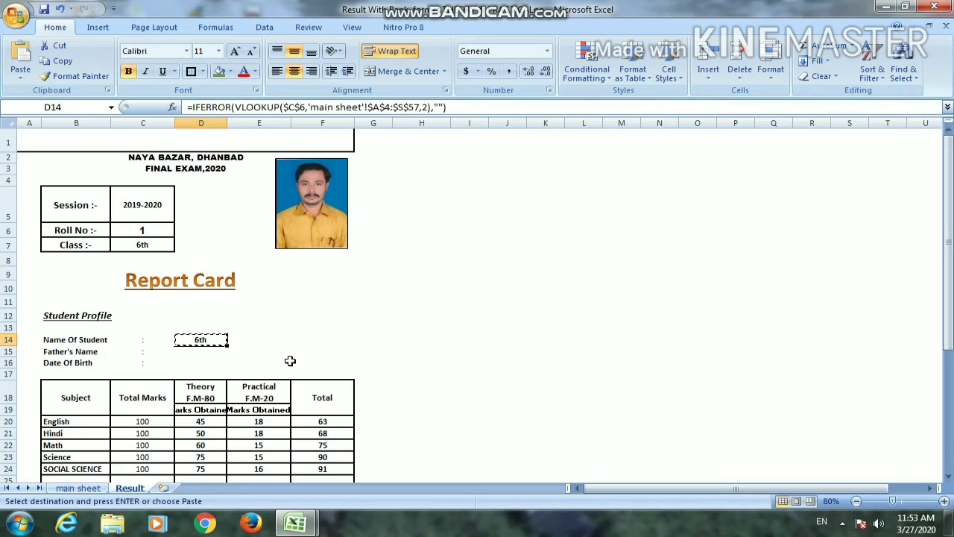
pyautogui.press('Down')
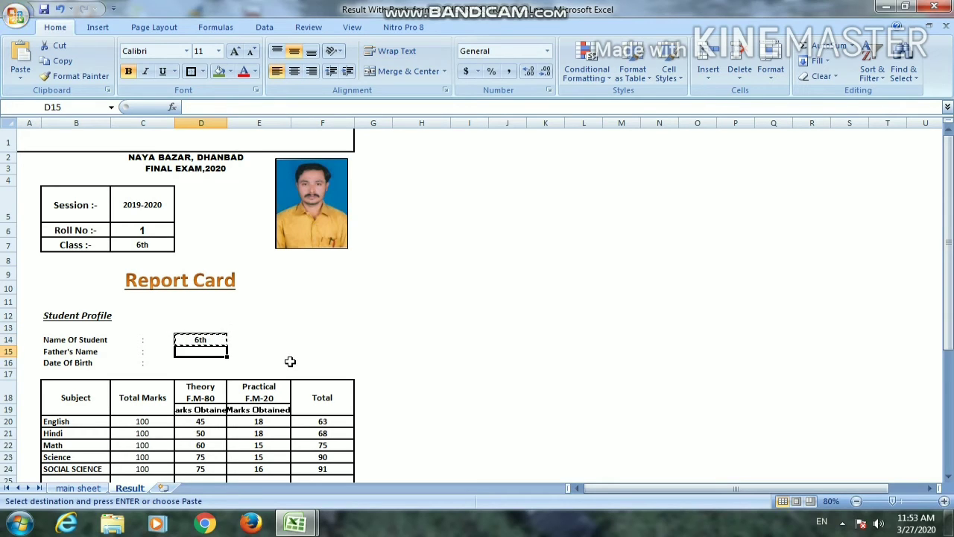
pyautogui.hotkey('shift', 'Down')
pyautogui.press('Return')
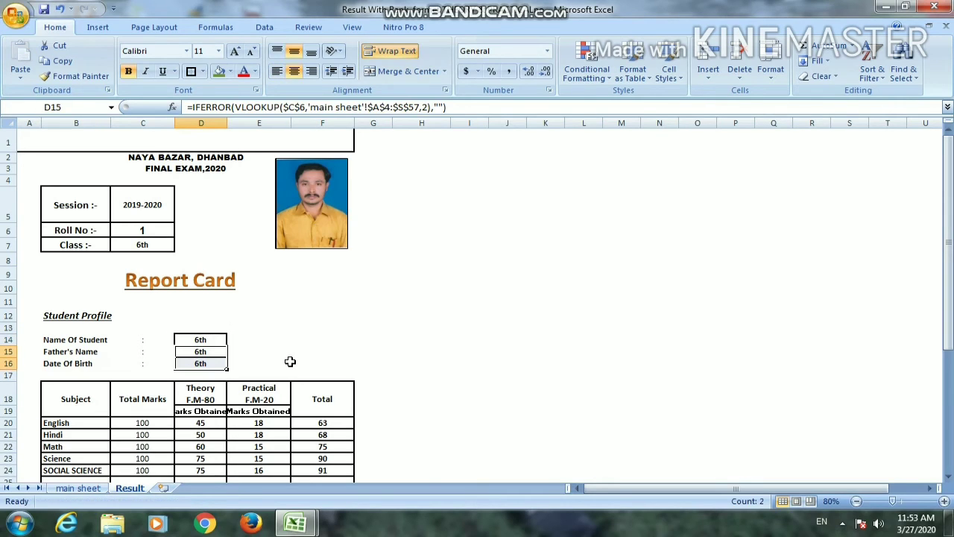
# Remove all borders from the student profile cells D13:D16
pyautogui.click(363, 340)
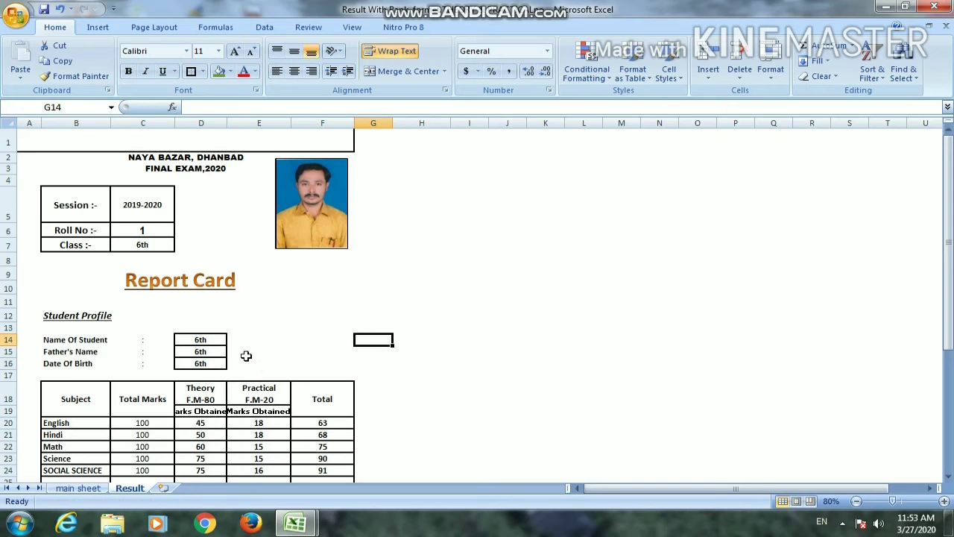
pyautogui.click(301, 336)
pyautogui.moveTo(214, 328); pyautogui.dragTo(209, 363)
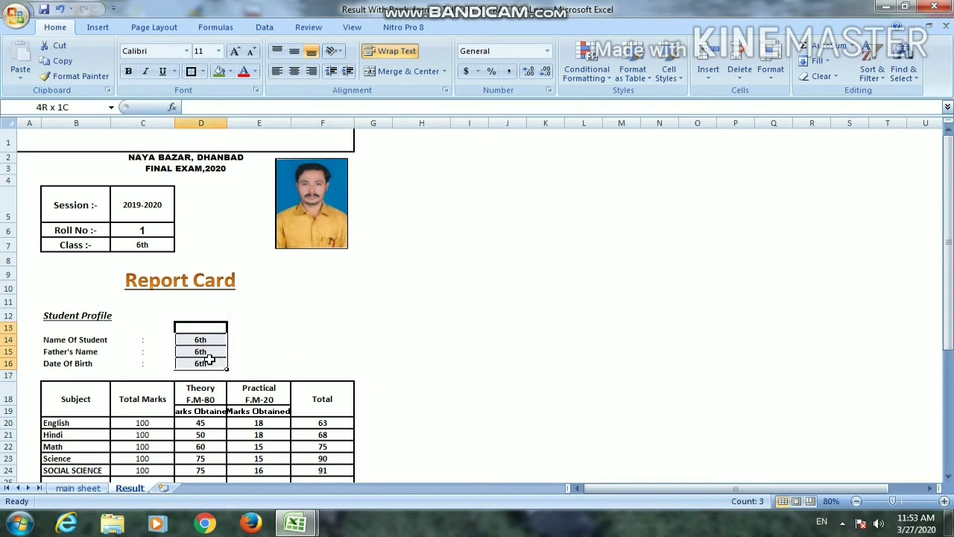
pyautogui.click(204, 72)
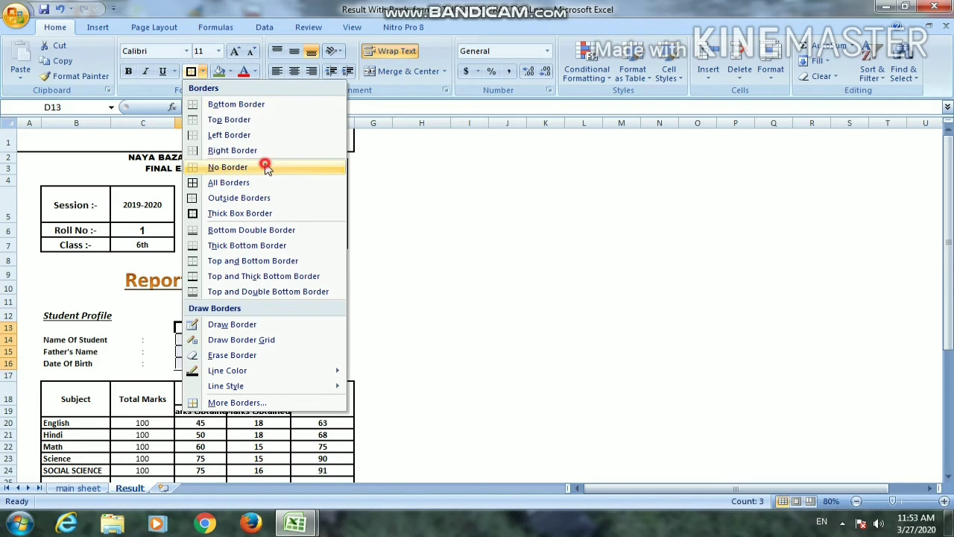
pyautogui.click(266, 169)
pyautogui.click(415, 273)
# Check the Student Name column's number on the main sheet and set the column index of the D14 lookup to 3
pyautogui.click(209, 339)
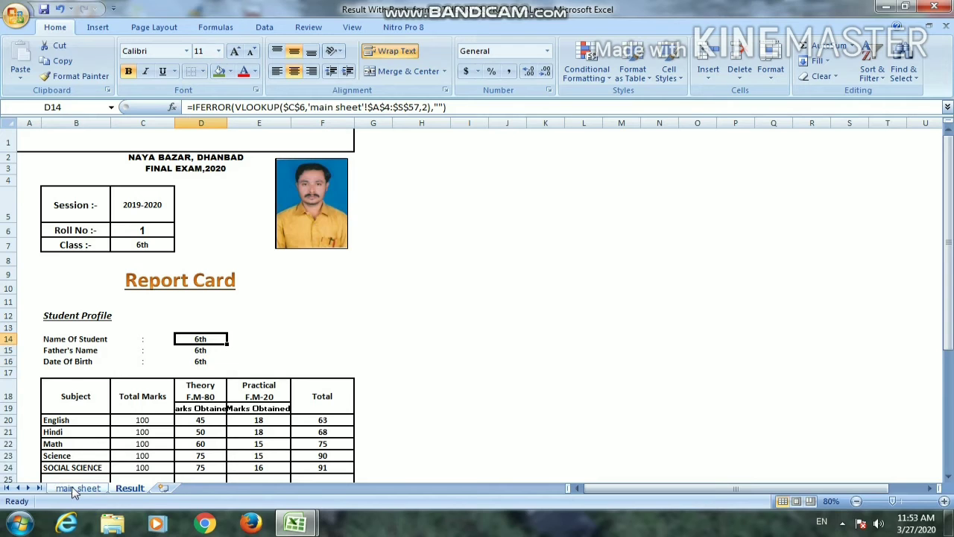
pyautogui.click(77, 488)
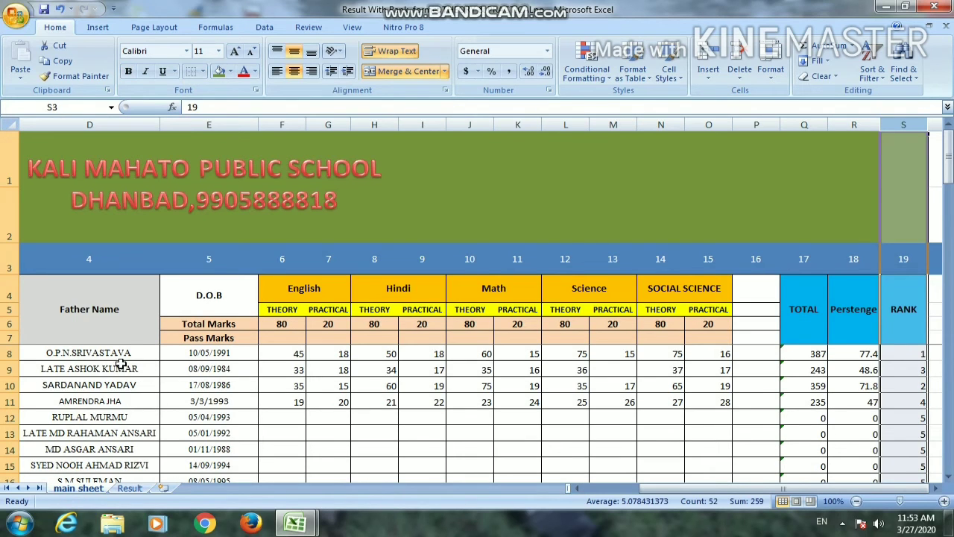
pyautogui.moveTo(578, 489); pyautogui.dragTo(553, 491)
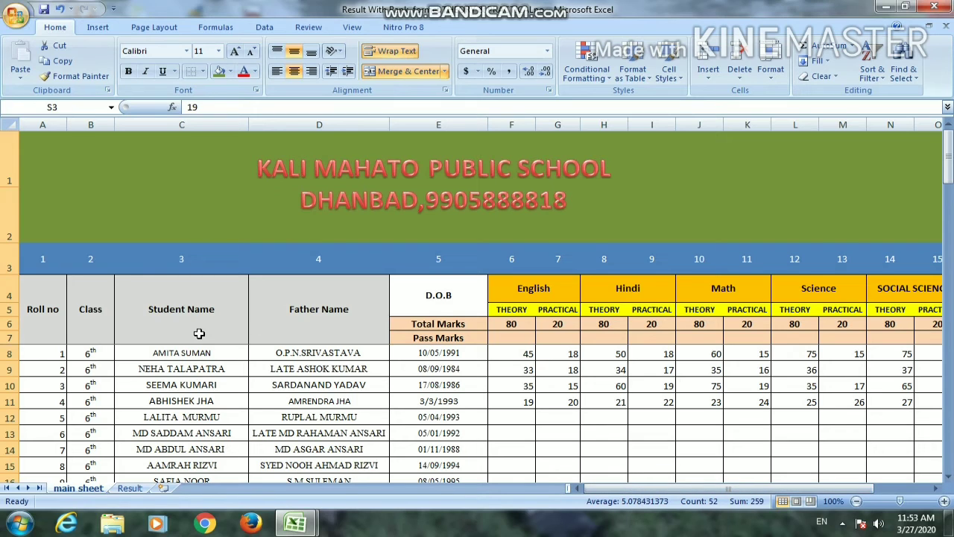
pyautogui.click(130, 489)
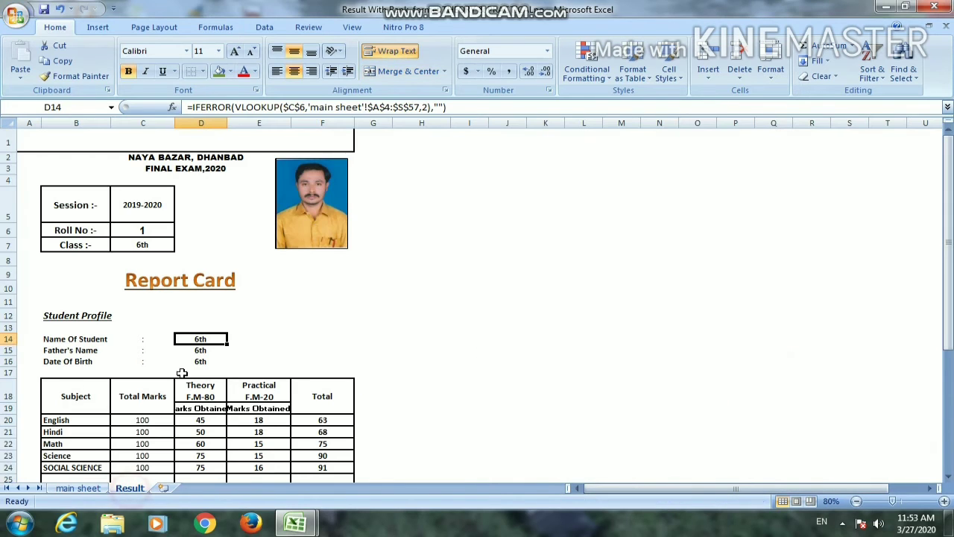
pyautogui.click(426, 106)
pyautogui.press('BackSpace')
pyautogui.write('3')
pyautogui.press('Return')
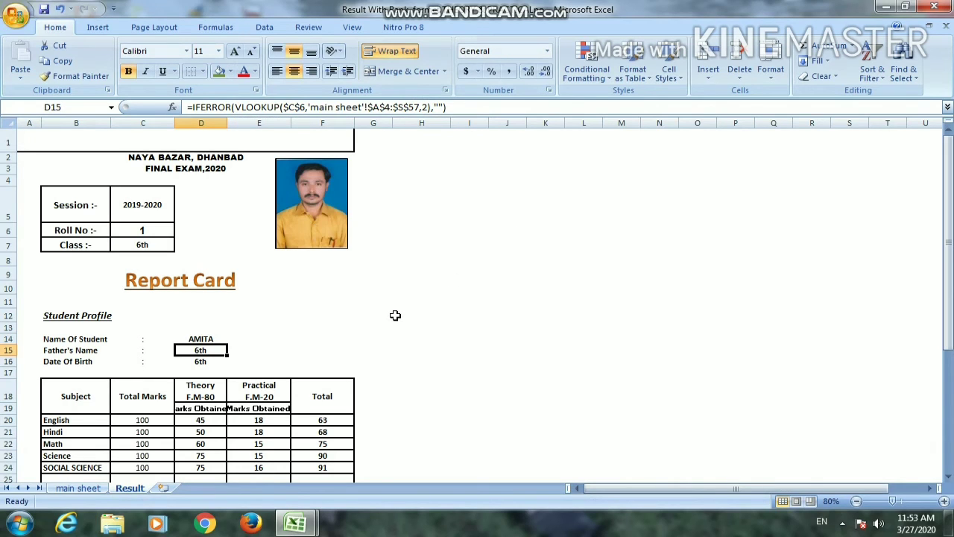
# Set the column index of the Father's Name lookup in D15 to 4
pyautogui.click(428, 107)
pyautogui.press('BackSpace')
pyautogui.write('4')
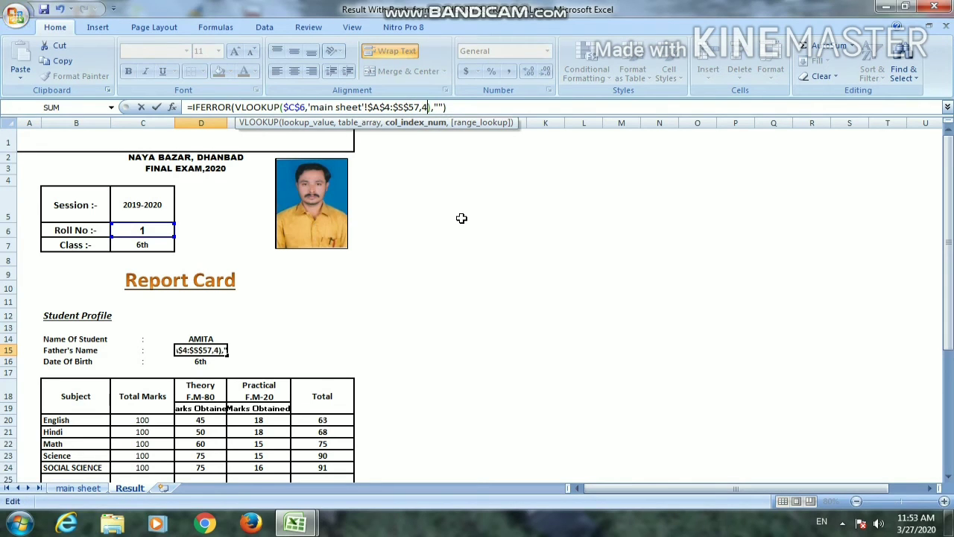
pyautogui.press('Return')
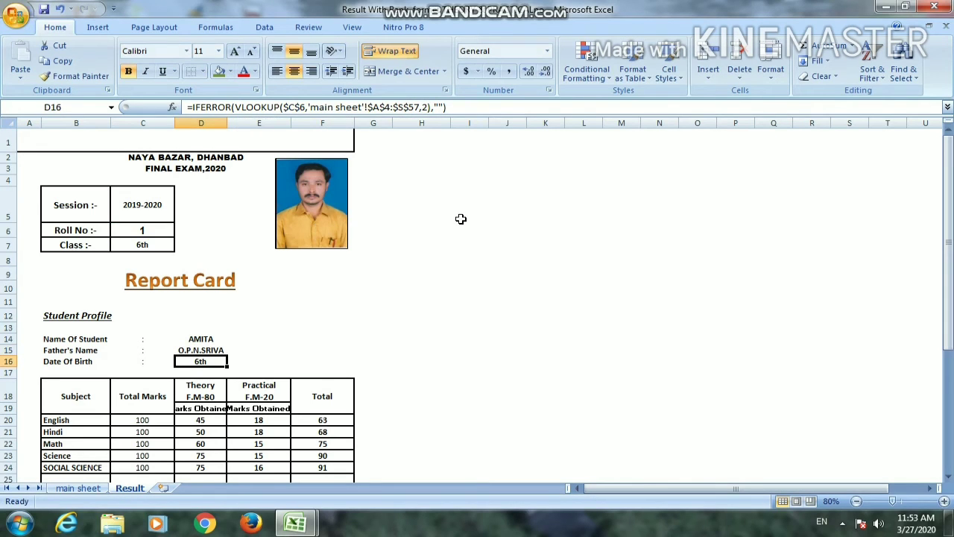
# Set the column index of the Date Of Birth lookup in D16 to 5
pyautogui.click(429, 106)
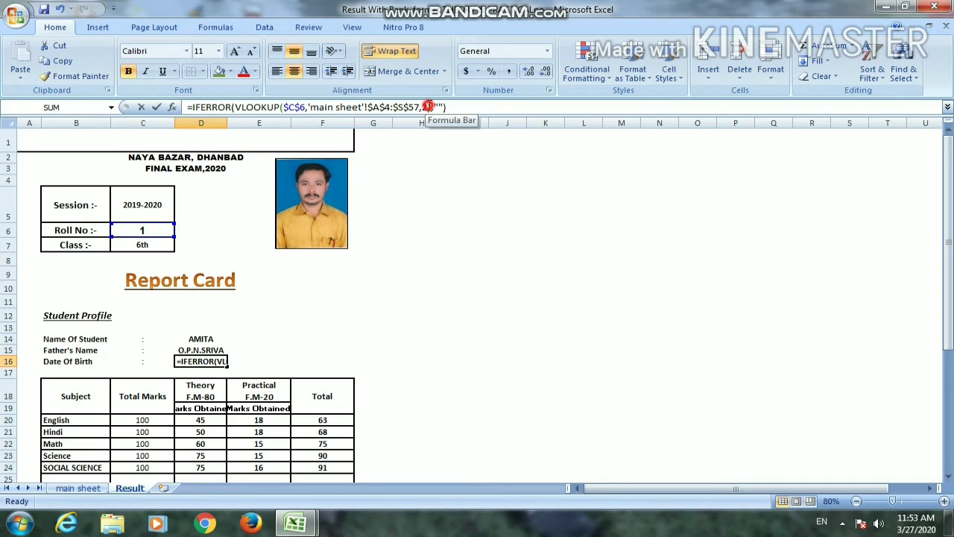
pyautogui.press('BackSpace')
pyautogui.write('5')
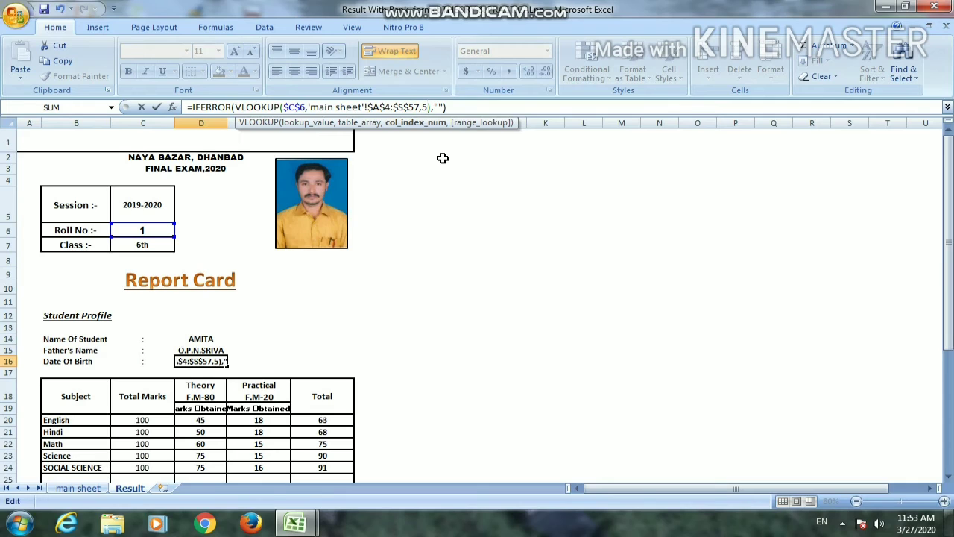
pyautogui.press('Return')
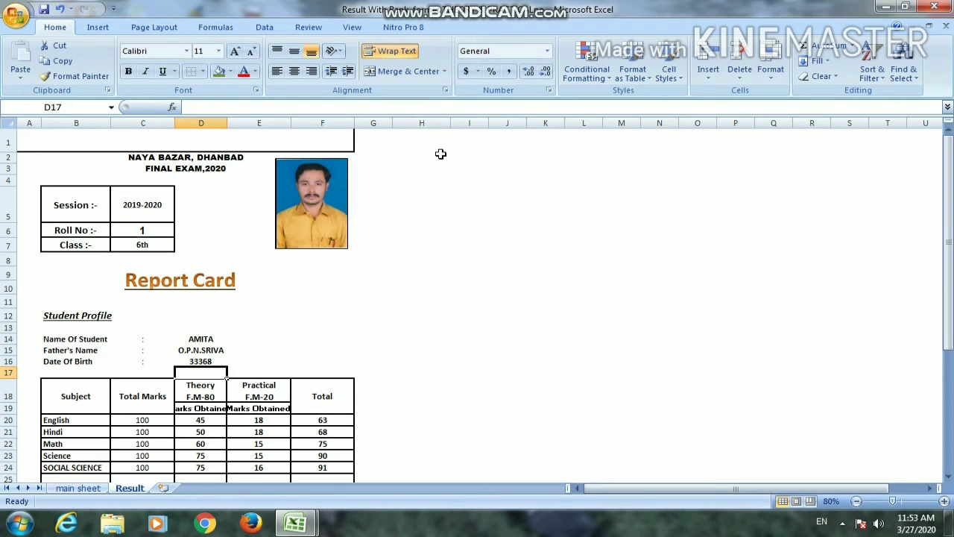
# Format the Date Of Birth cell D16 as a date with the *3/14/2001 type
pyautogui.click(276, 350)
pyautogui.click(332, 328)
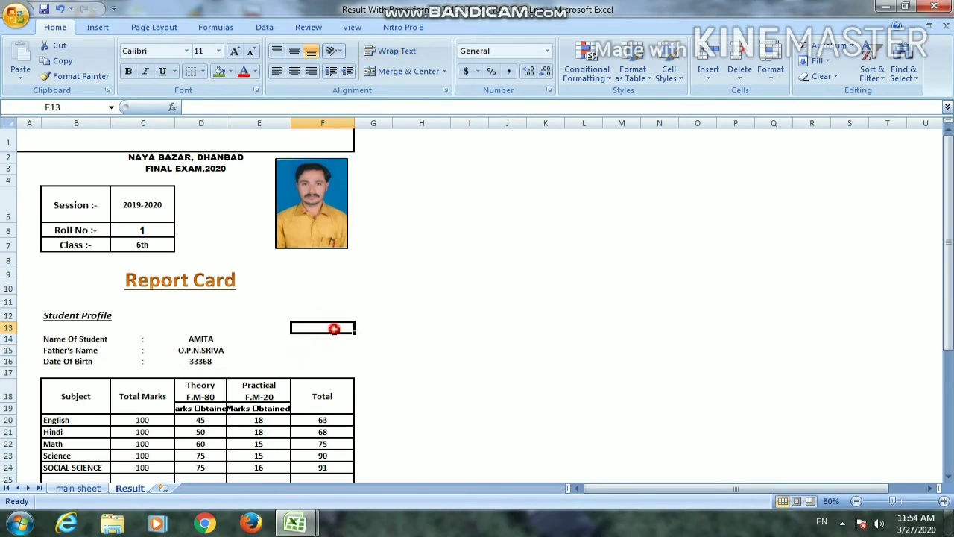
pyautogui.click(212, 362)
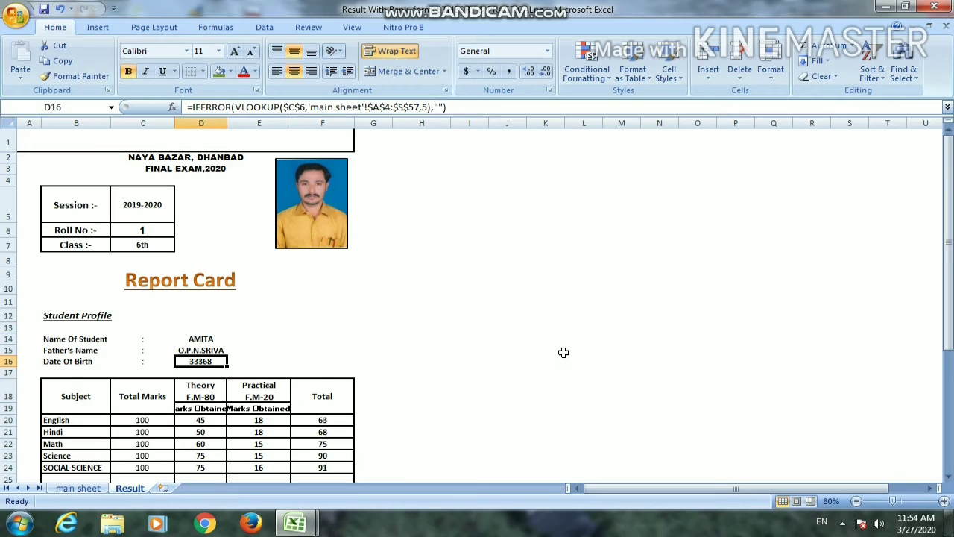
pyautogui.scroll(-1, 392, 319)
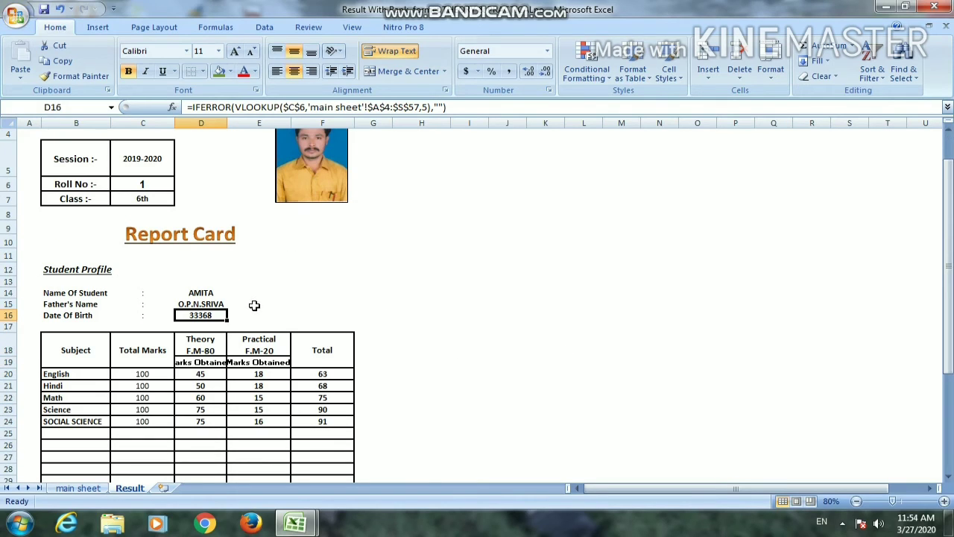
pyautogui.hotkey('ctrl', '1')
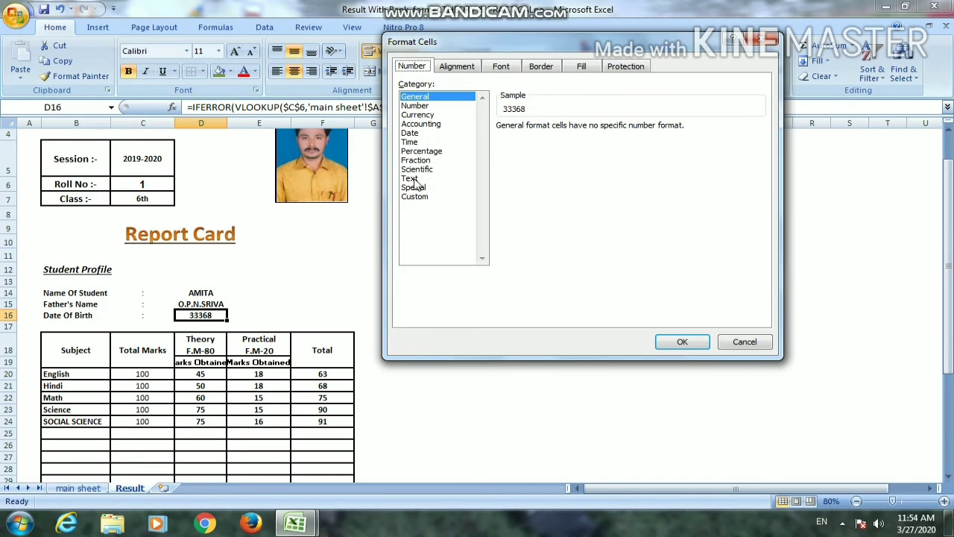
pyautogui.click(410, 133)
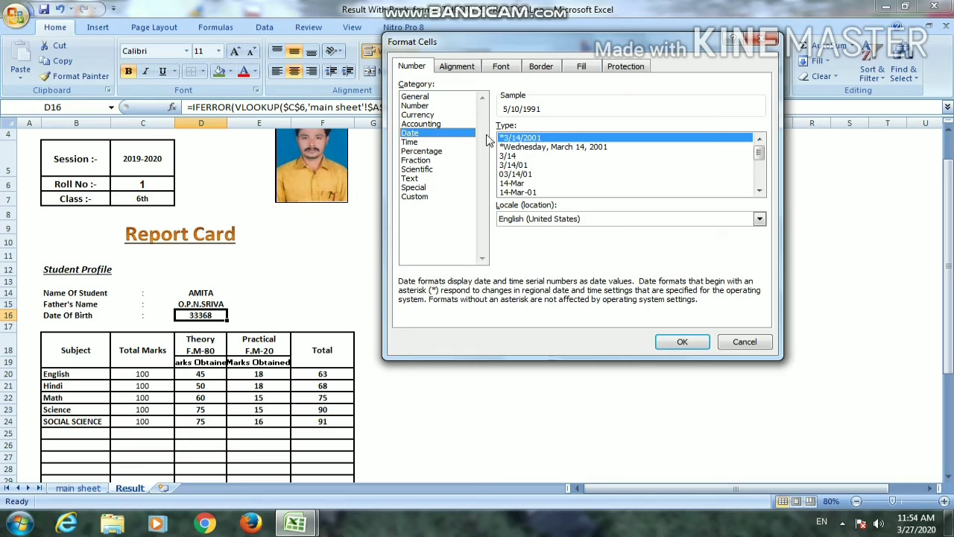
pyautogui.click(682, 342)
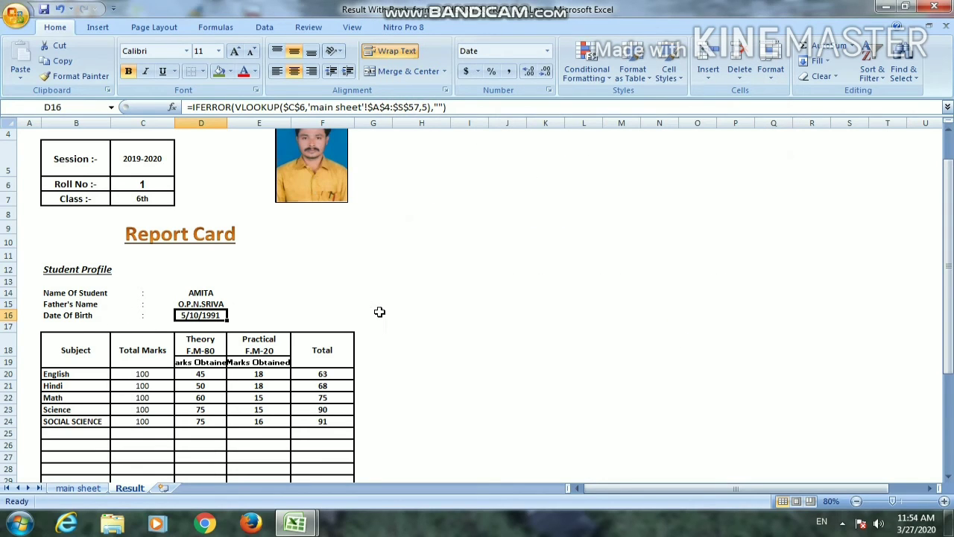
# Enter the principal's name as the heading of the report card in merged cell A1
pyautogui.scroll(1, 349, 266)
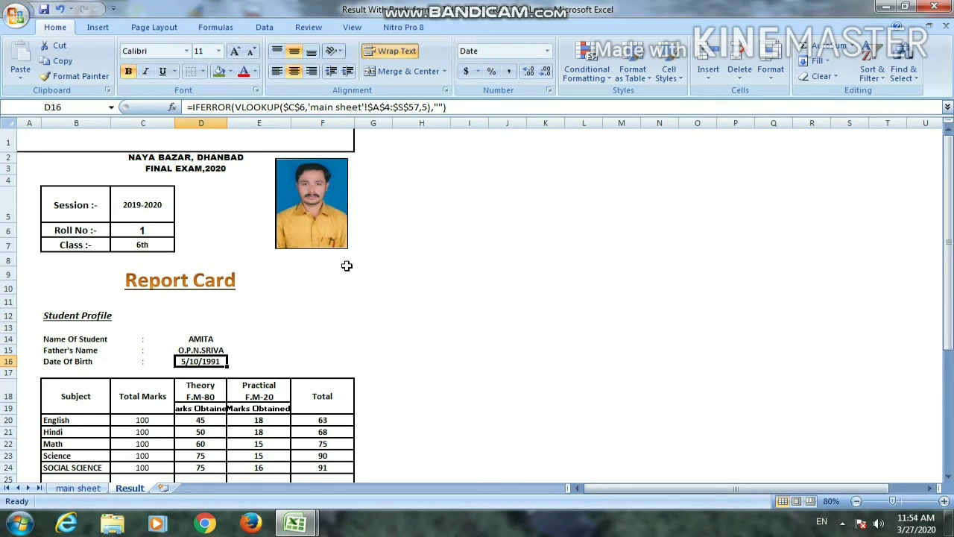
pyautogui.scroll(-4, 410, 290)
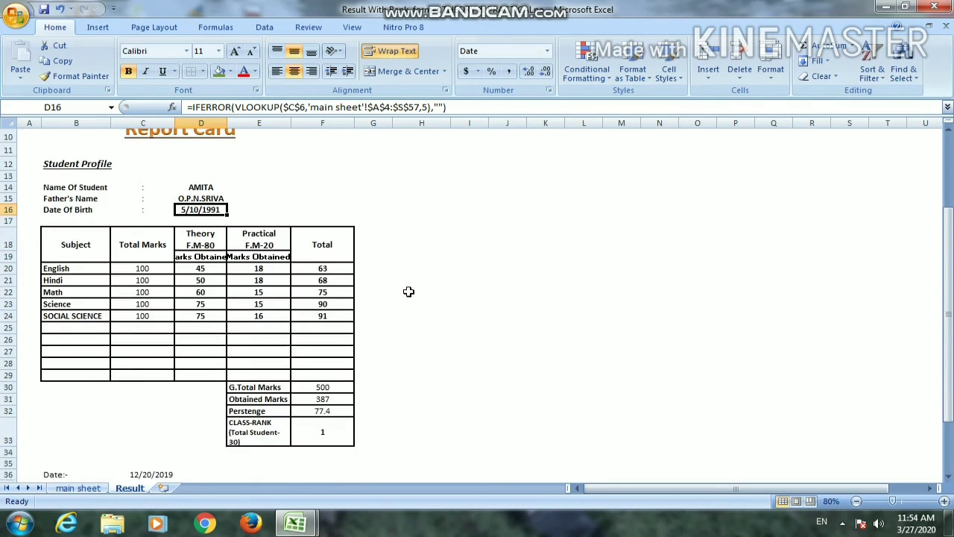
pyautogui.scroll(-2, 409, 290)
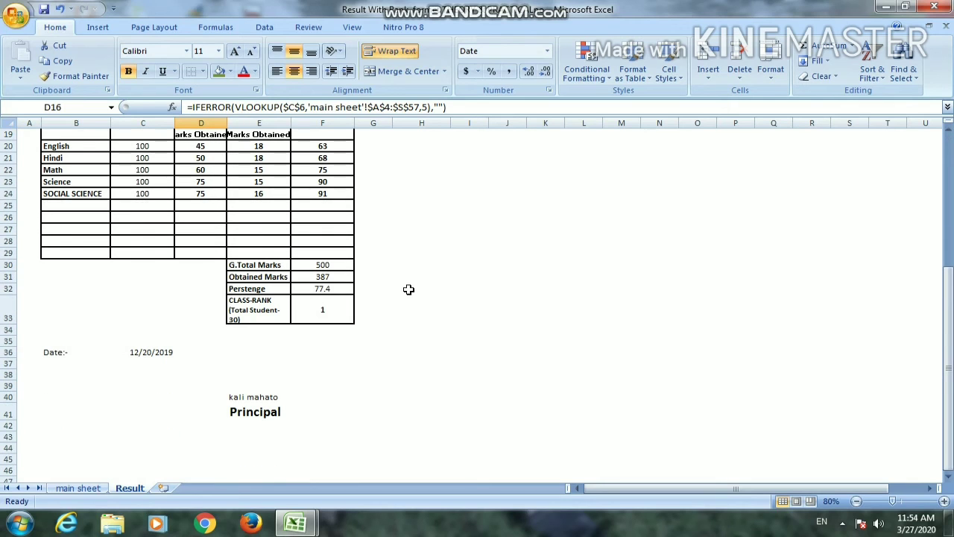
pyautogui.scroll(6, 371, 324)
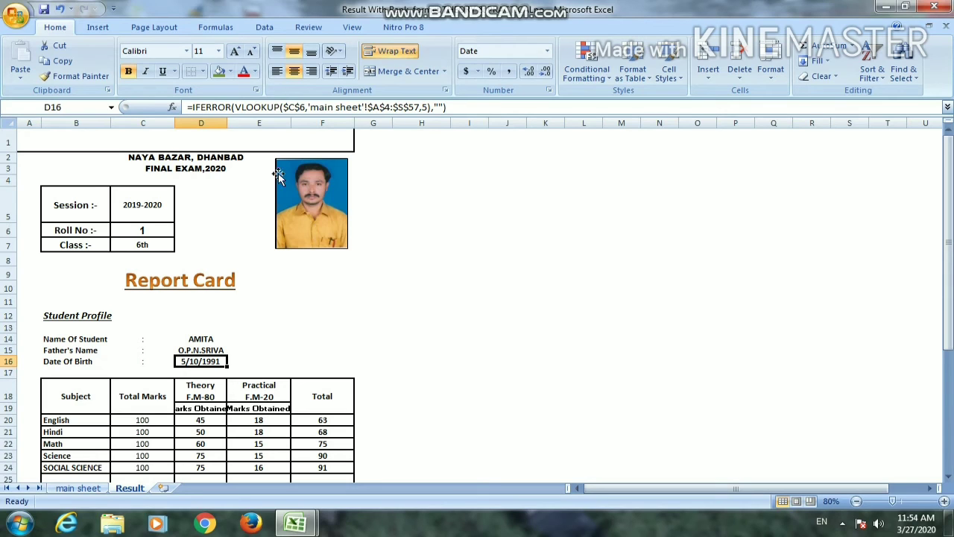
pyautogui.click(227, 140)
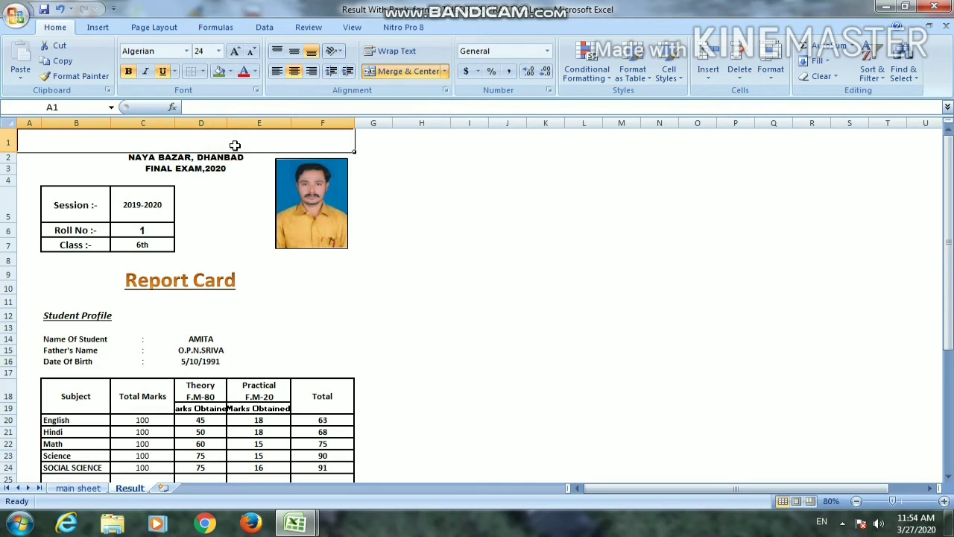
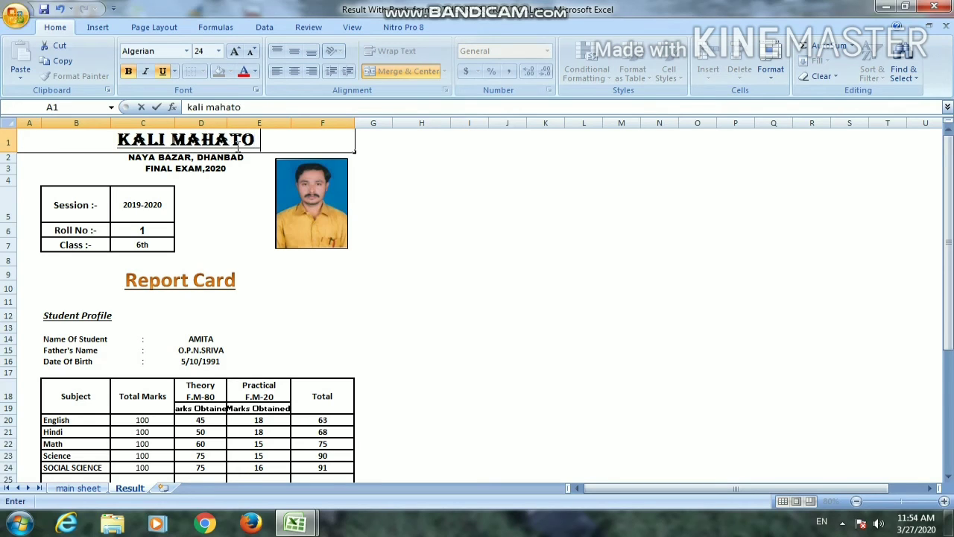
pyautogui.press('Return')
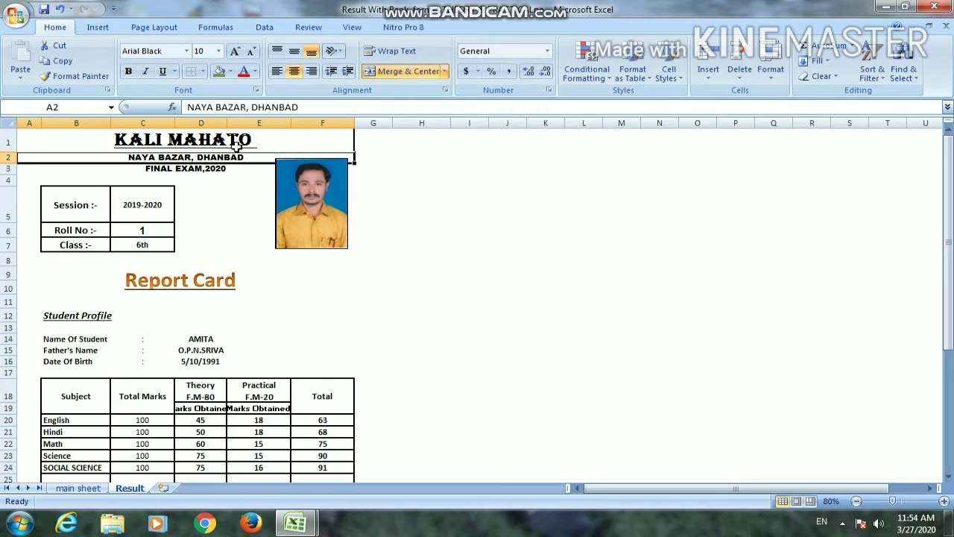
pyautogui.click(497, 317)
# Set the Roll No in C6 to 2 and review the report card's profile, marks and rank for that student
pyautogui.scroll(-8, 329, 331)
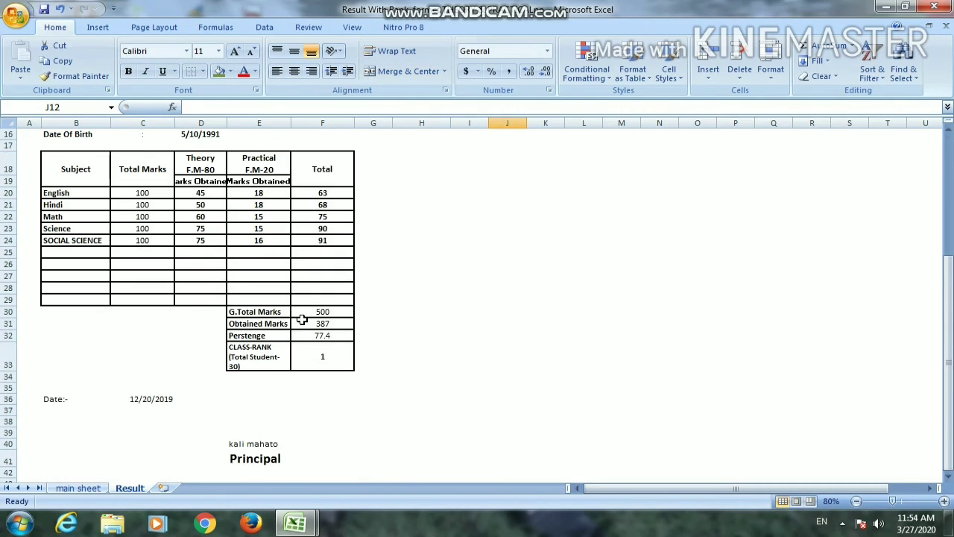
pyautogui.scroll(8, 304, 321)
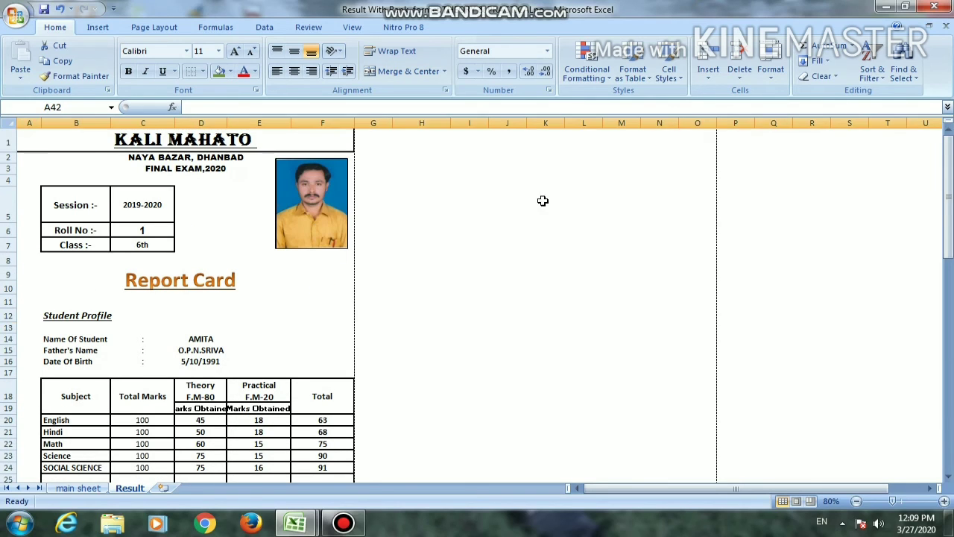
pyautogui.click(512, 197)
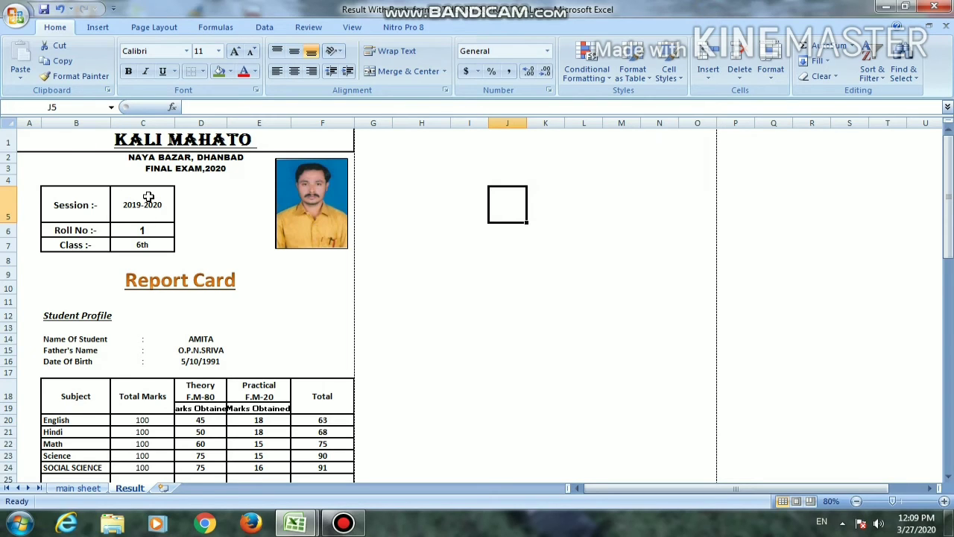
pyautogui.scroll(-5, 150, 196)
pyautogui.scroll(-3, 150, 196)
pyautogui.scroll(7, 149, 196)
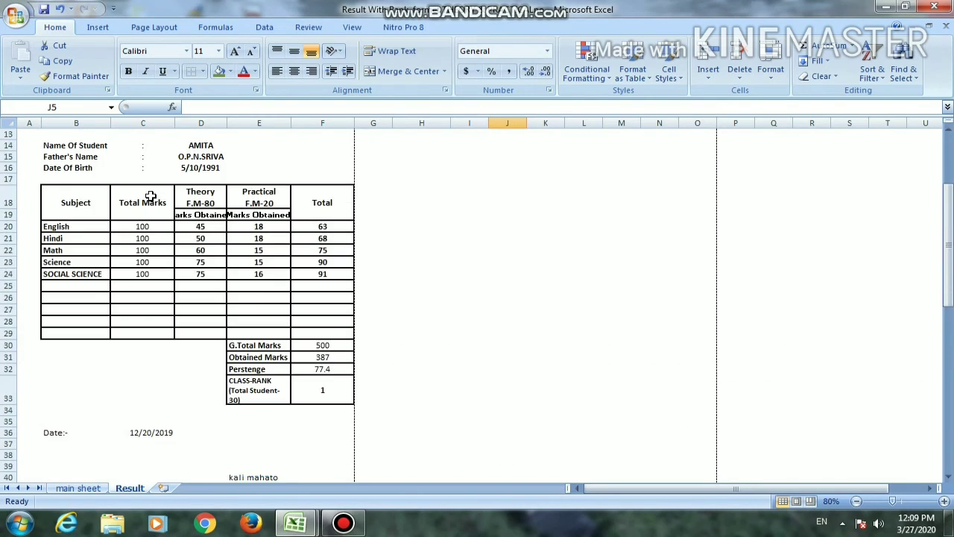
pyautogui.click(147, 184)
pyautogui.write('2')
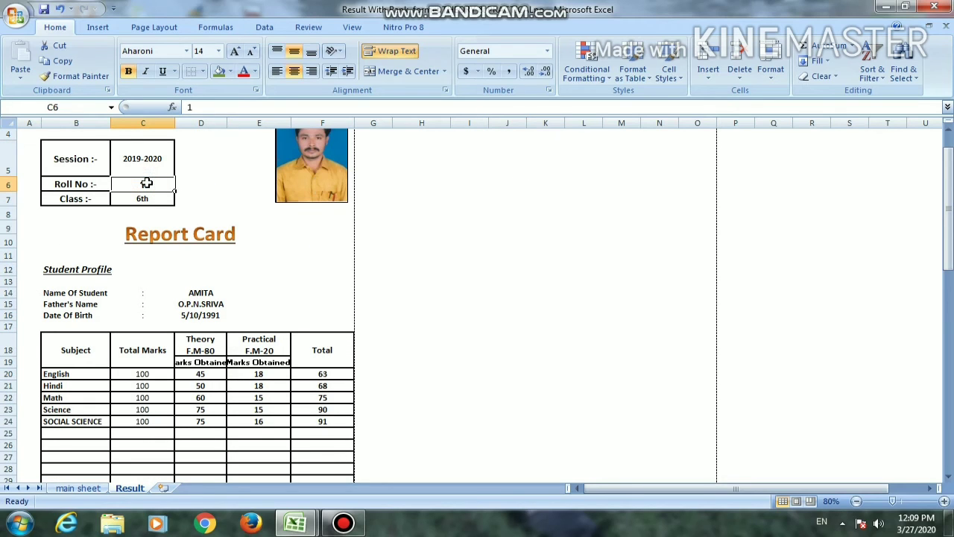
pyautogui.press('Return')
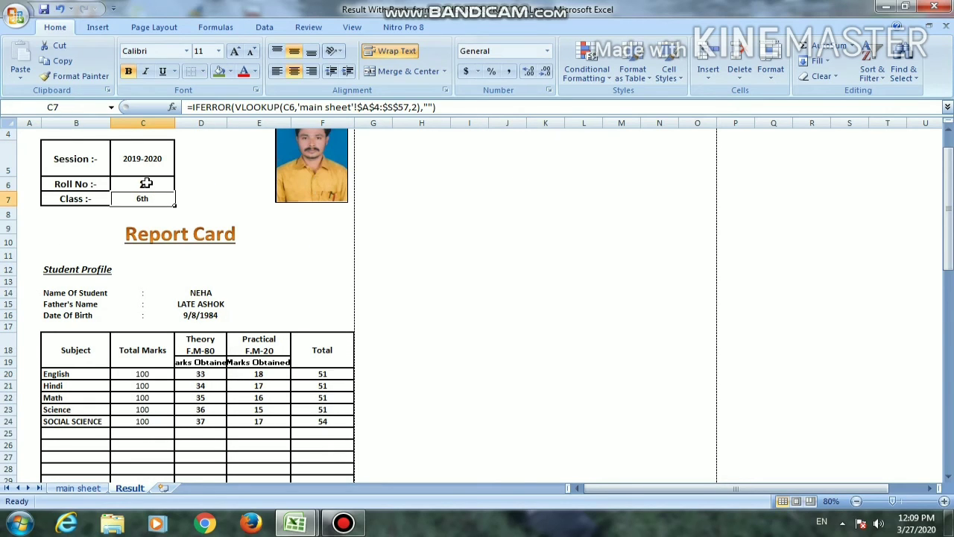
pyautogui.scroll(-3, 190, 253)
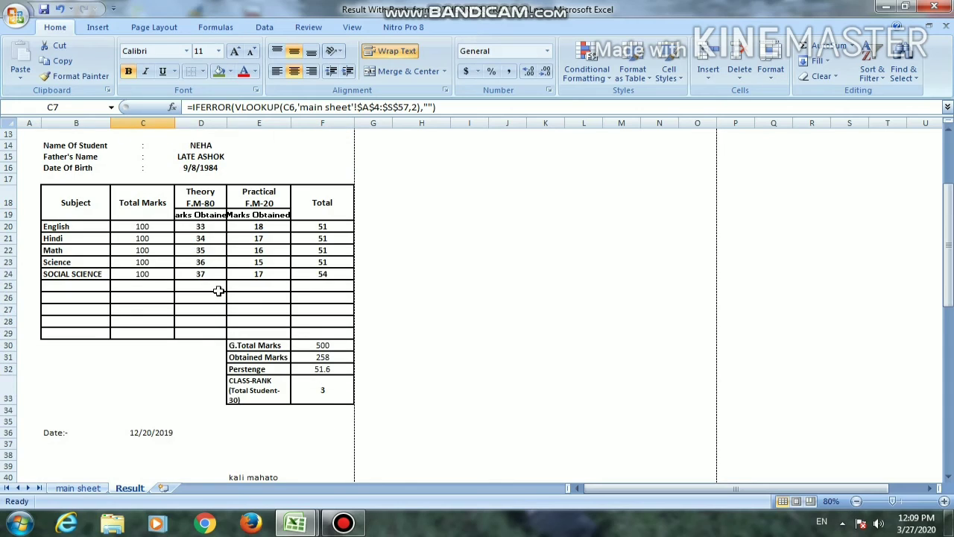
pyautogui.scroll(4, 325, 395)
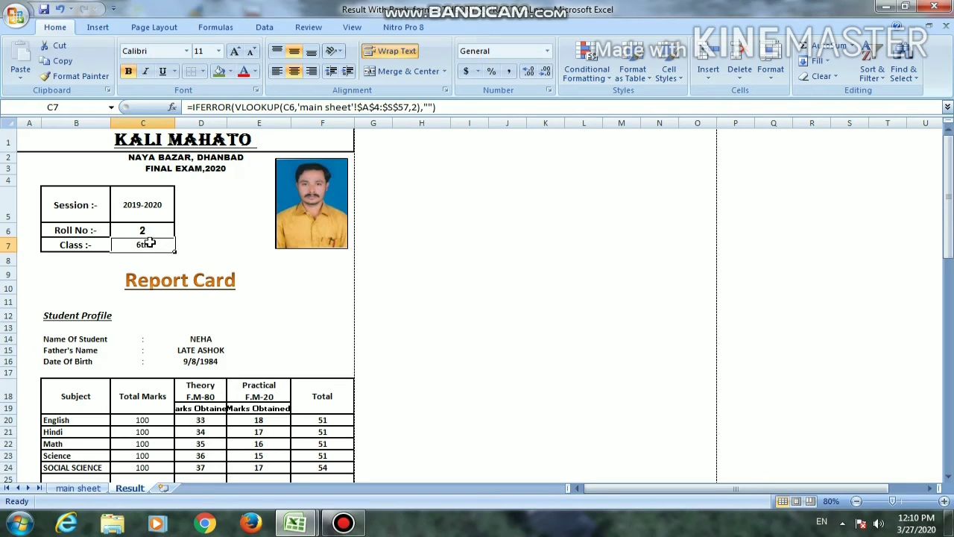
# Examine the English and Hindi theory mark lookup formulas in D20 and D21 with the sheet zoomed to 90%
pyautogui.click(201, 420)
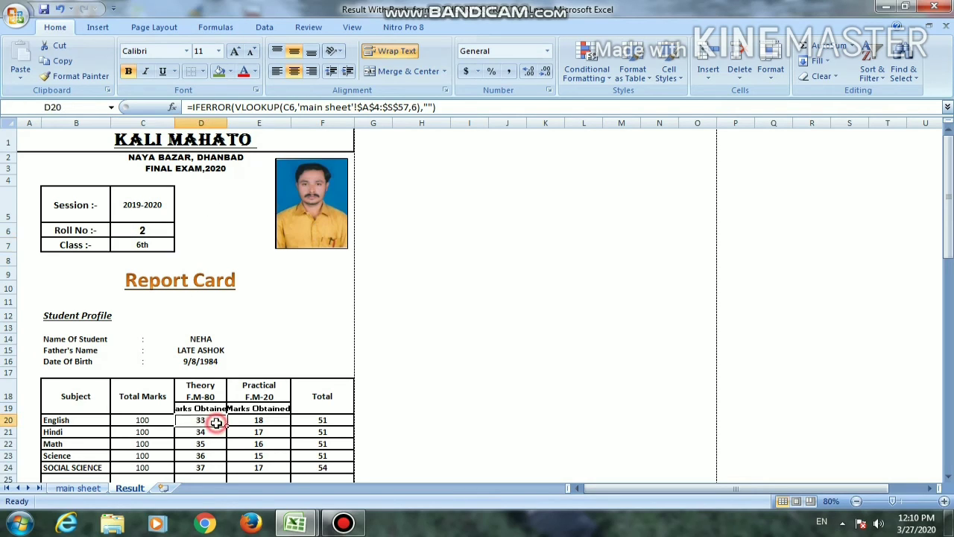
pyautogui.click(943, 501)
pyautogui.click(943, 501)
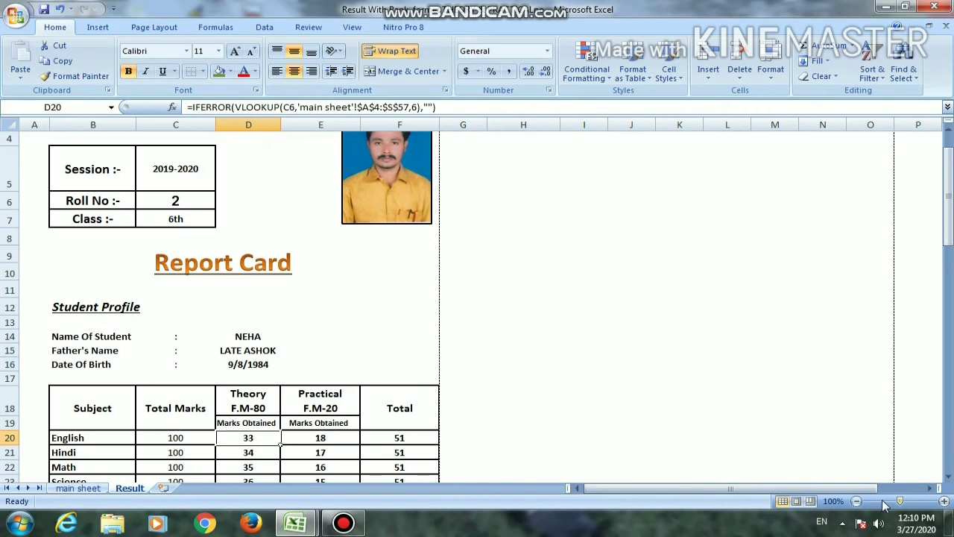
pyautogui.click(857, 501)
pyautogui.click(857, 501)
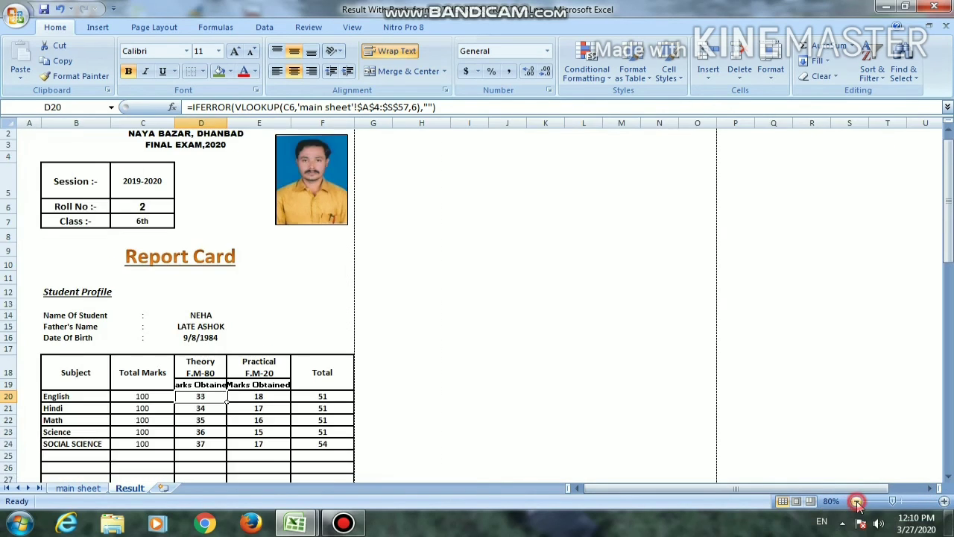
pyautogui.click(856, 501)
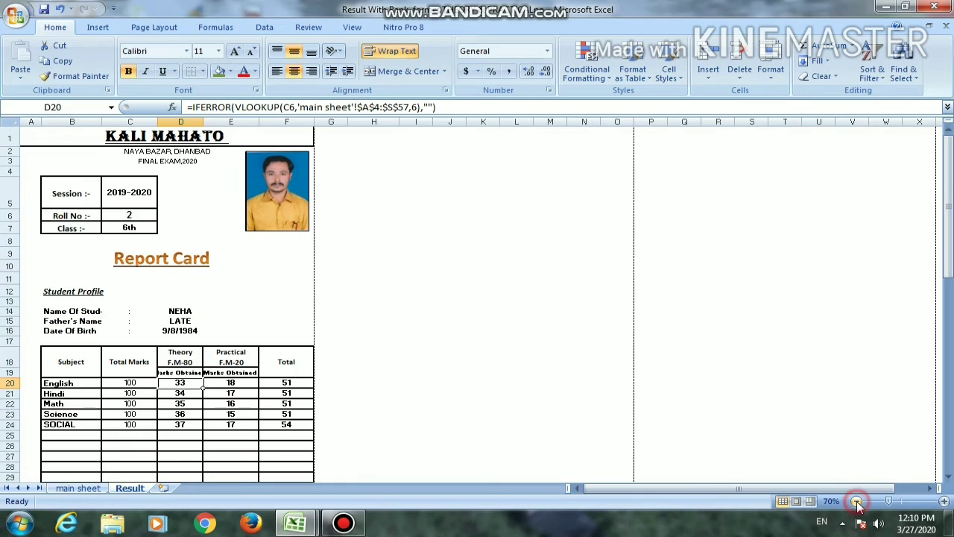
pyautogui.click(944, 502)
pyautogui.click(944, 501)
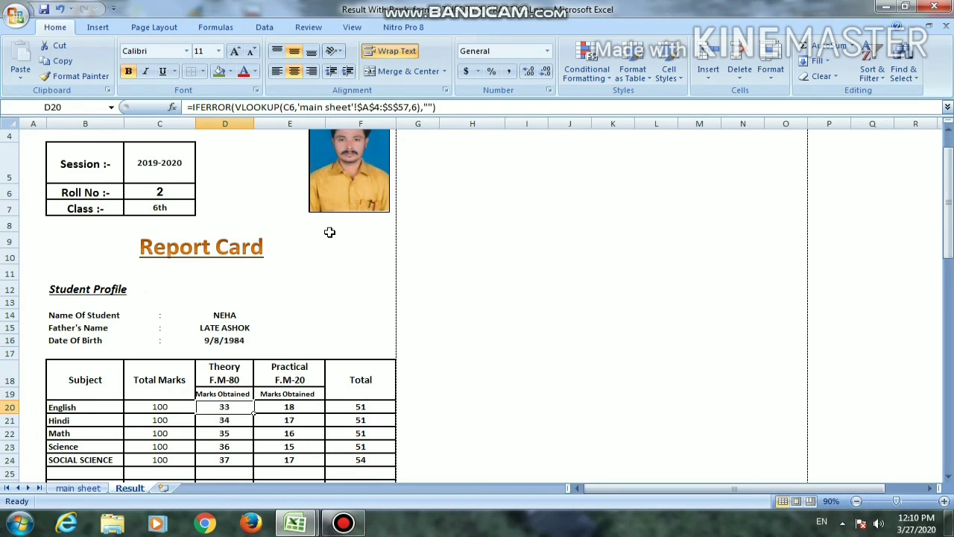
pyautogui.scroll(1, 330, 232)
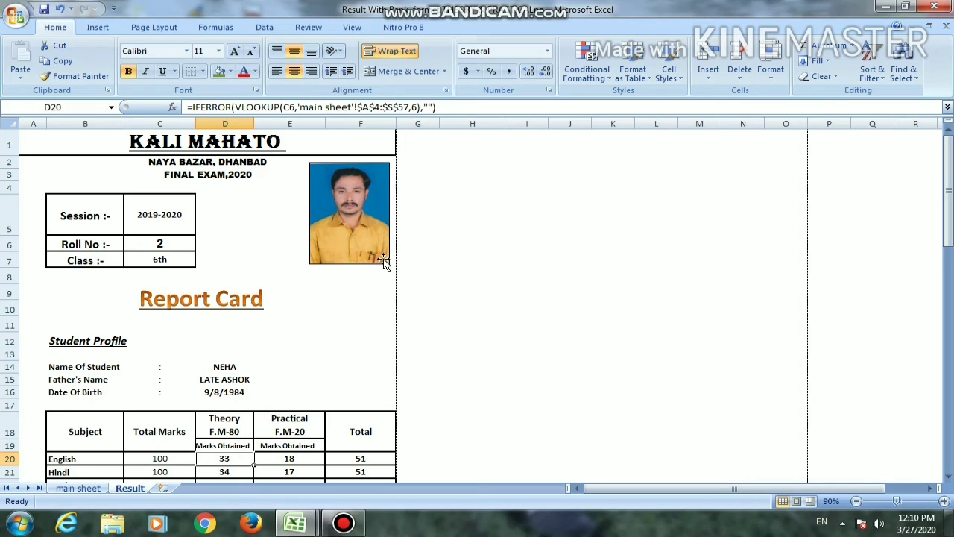
pyautogui.scroll(-2, 198, 422)
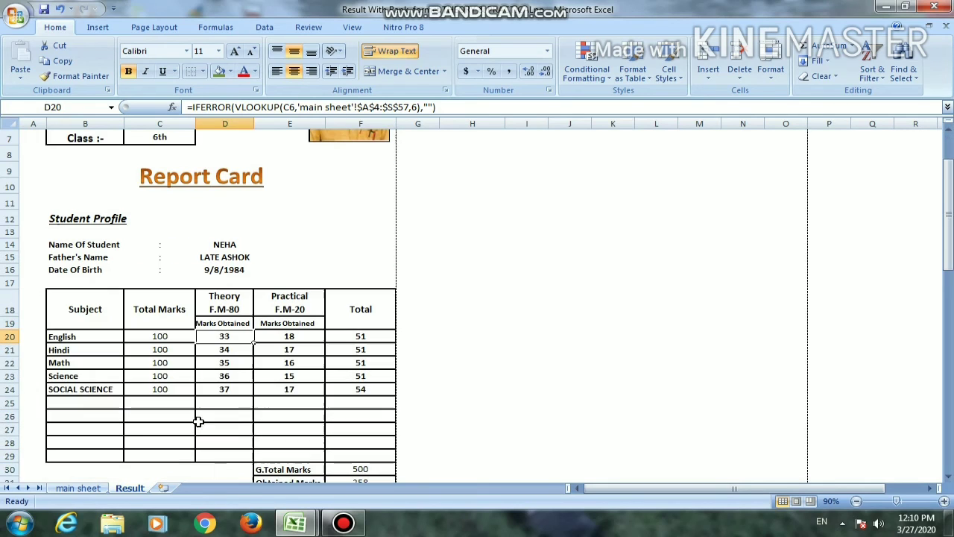
pyautogui.click(228, 350)
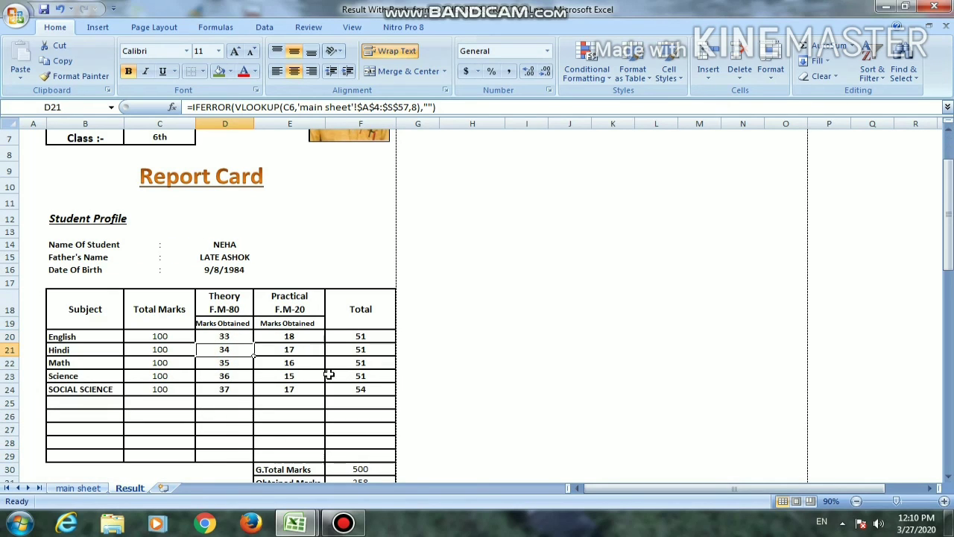
pyautogui.scroll(2, 270, 307)
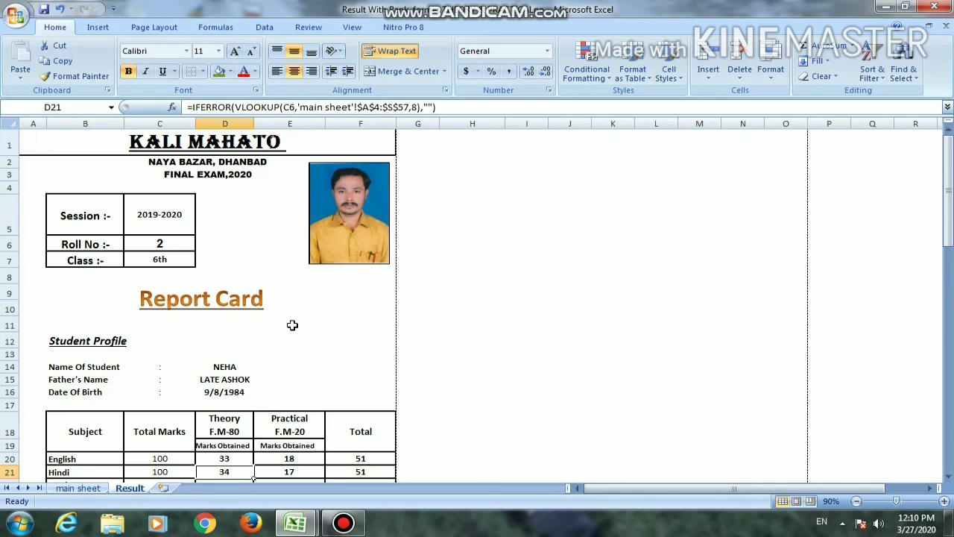
# Select the whole report card A1:F41 and fill it down to create further copies of the card below it
pyautogui.moveTo(332, 143); pyautogui.dragTo(334, 168)
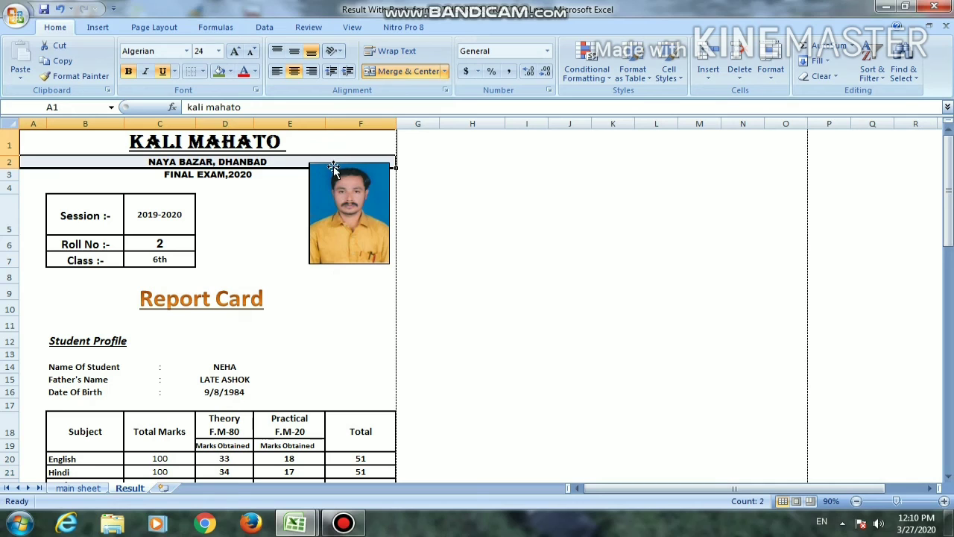
pyautogui.moveTo(329, 169); pyautogui.dragTo(391, 454)
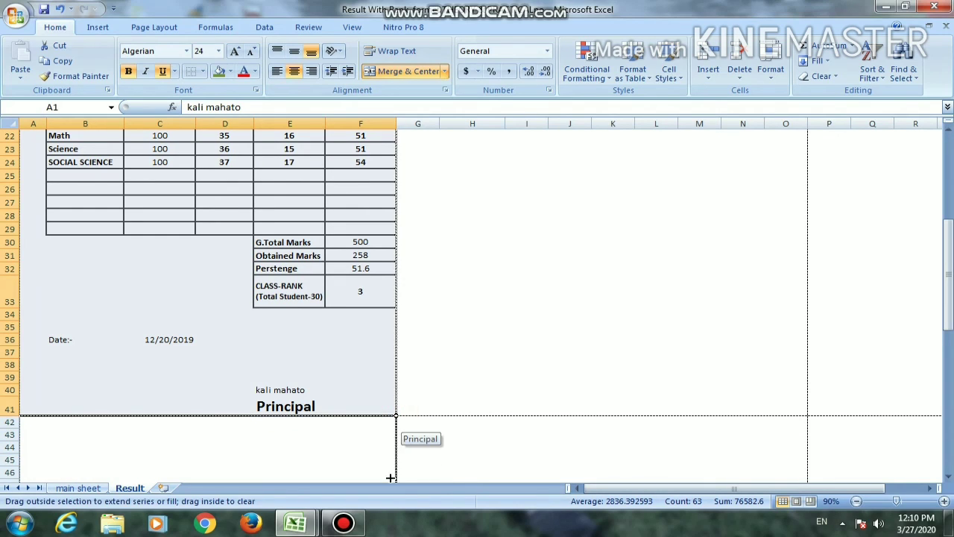
pyautogui.moveTo(386, 487); pyautogui.dragTo(367, 495)
pyautogui.scroll(4, 462, 310)
pyautogui.scroll(15, 461, 311)
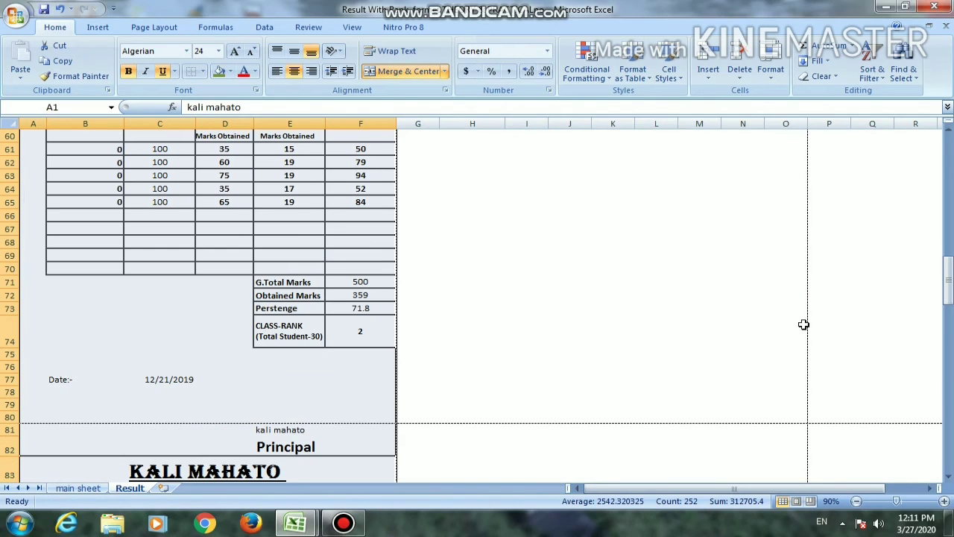
pyautogui.moveTo(943, 260); pyautogui.dragTo(947, 138)
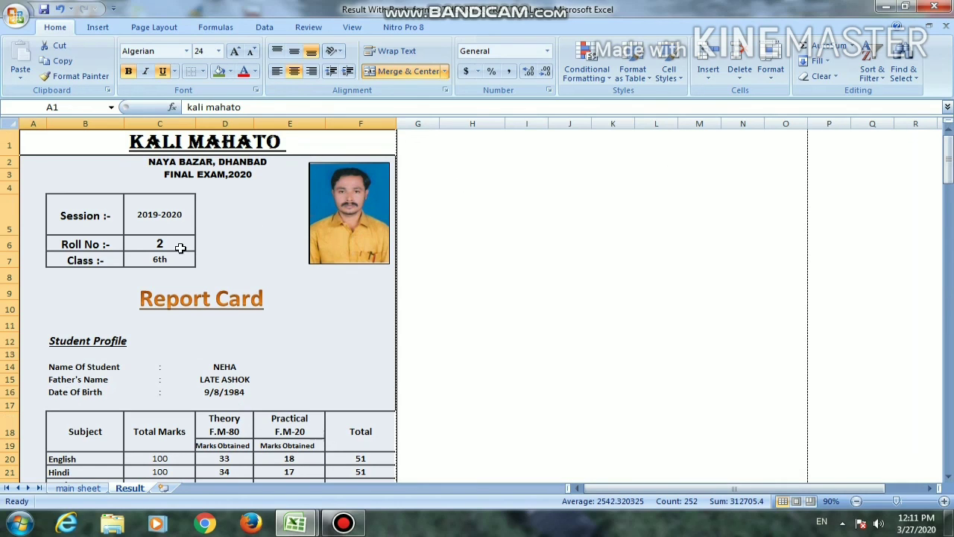
# Review the filled-down report card copies below the original, checking each one's roll number, profile, marks and class rank
pyautogui.scroll(-12, 180, 247)
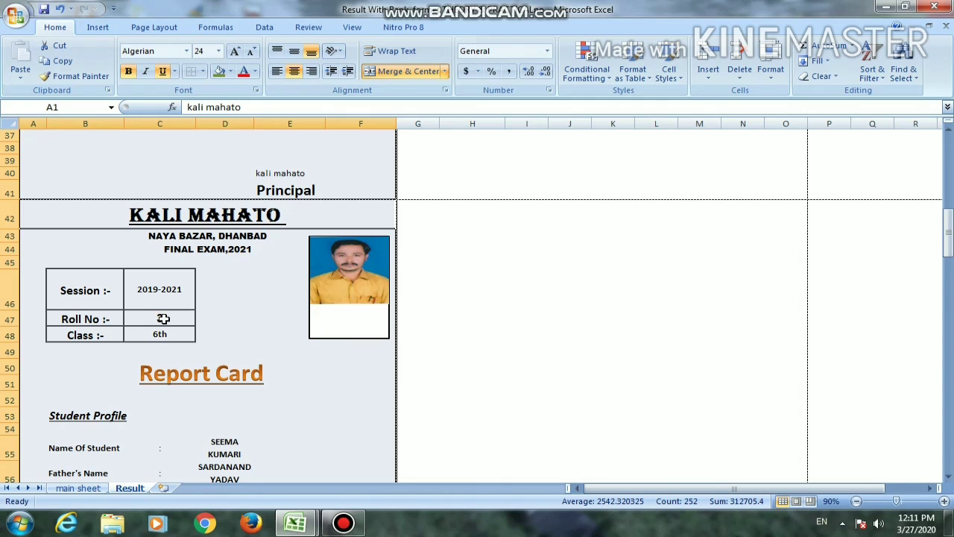
pyautogui.scroll(-13, 153, 320)
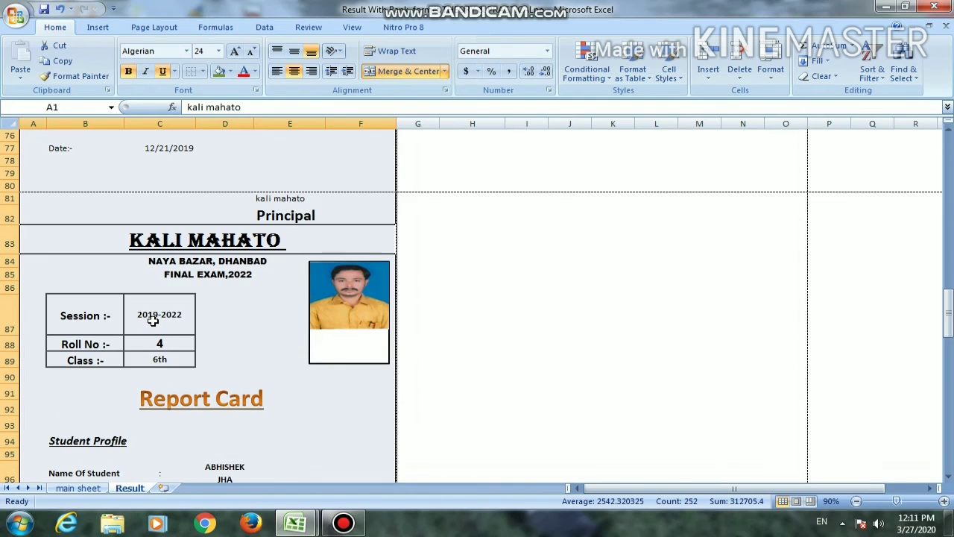
pyautogui.scroll(-3, 172, 338)
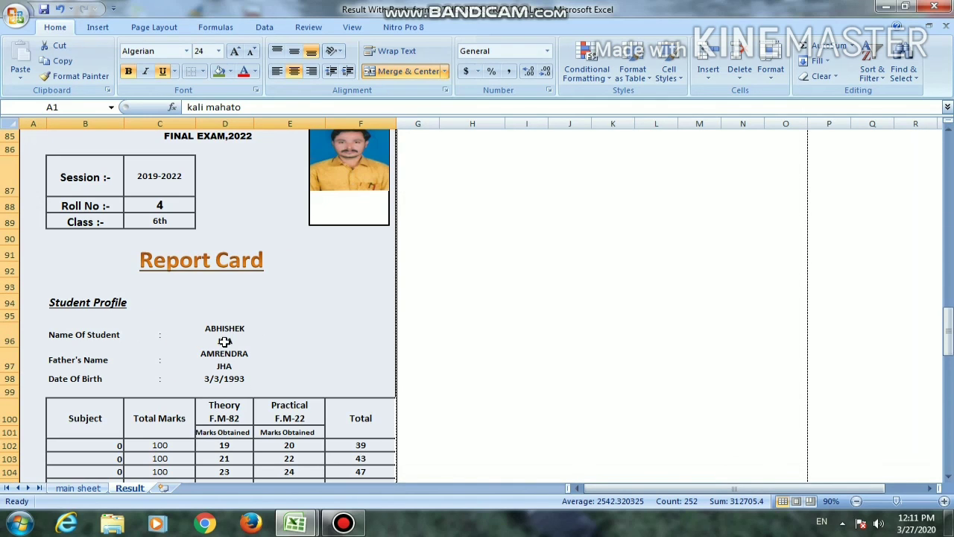
pyautogui.scroll(-3, 314, 436)
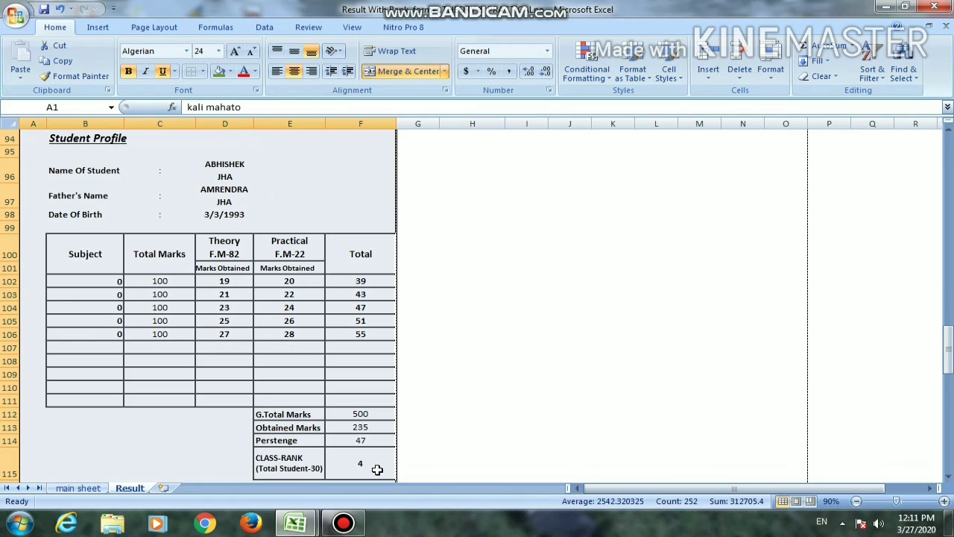
pyautogui.scroll(-9, 377, 469)
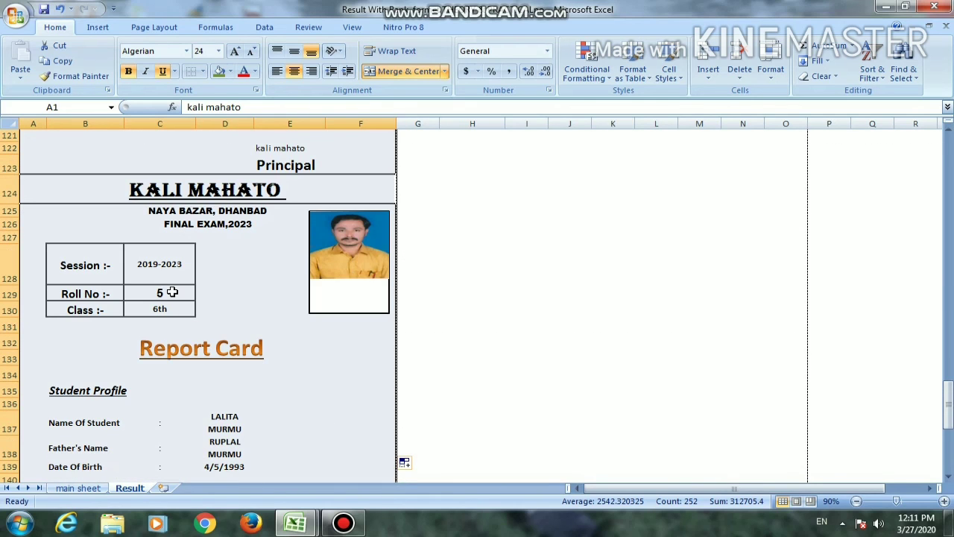
pyautogui.scroll(-15, 255, 361)
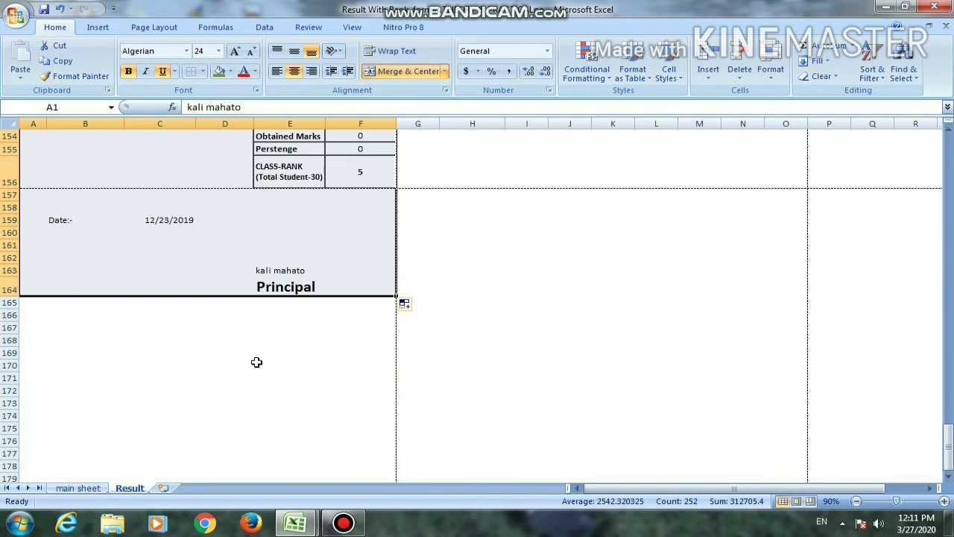
pyautogui.scroll(11, 249, 365)
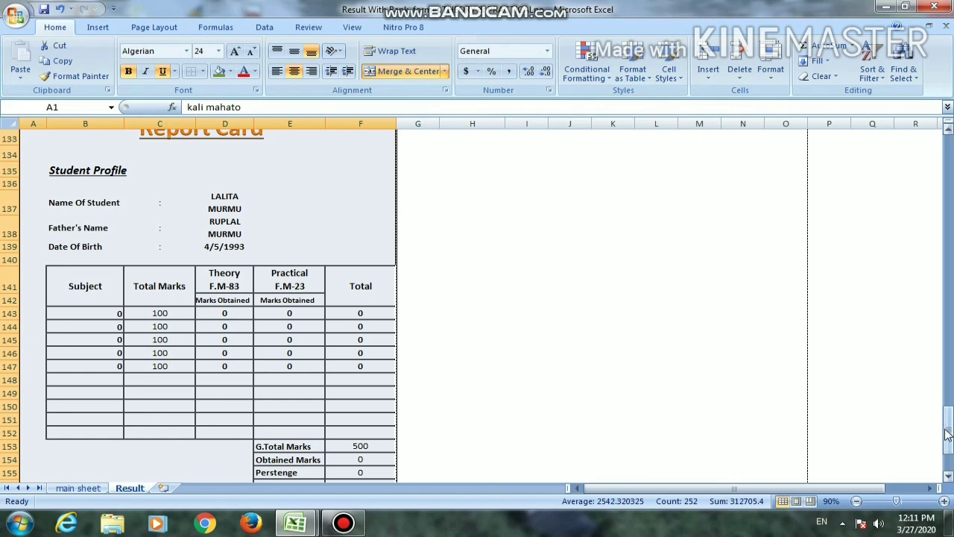
pyautogui.moveTo(948, 433); pyautogui.dragTo(947, 128)
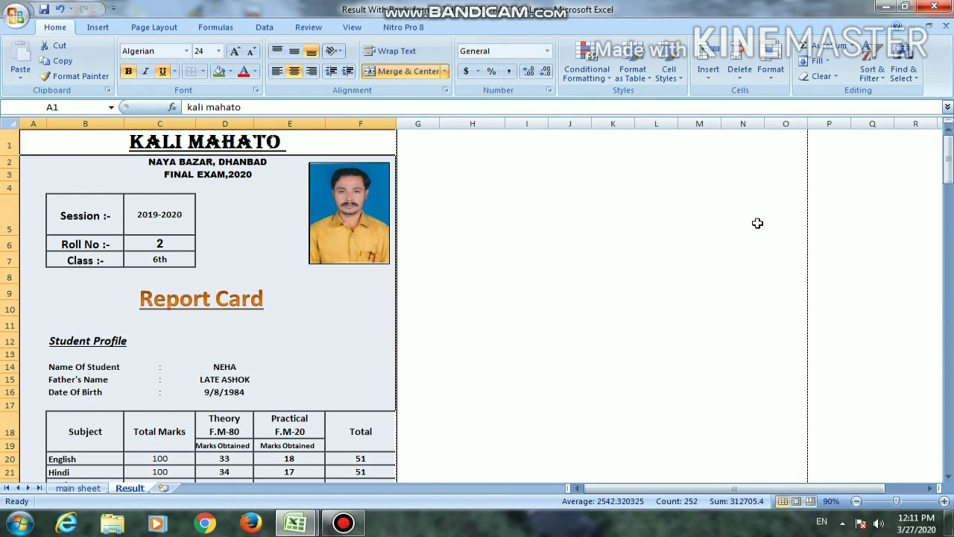
# Compare the marks, totals and ranks on the main sheet with the first report card on the Result sheet
pyautogui.click(96, 490)
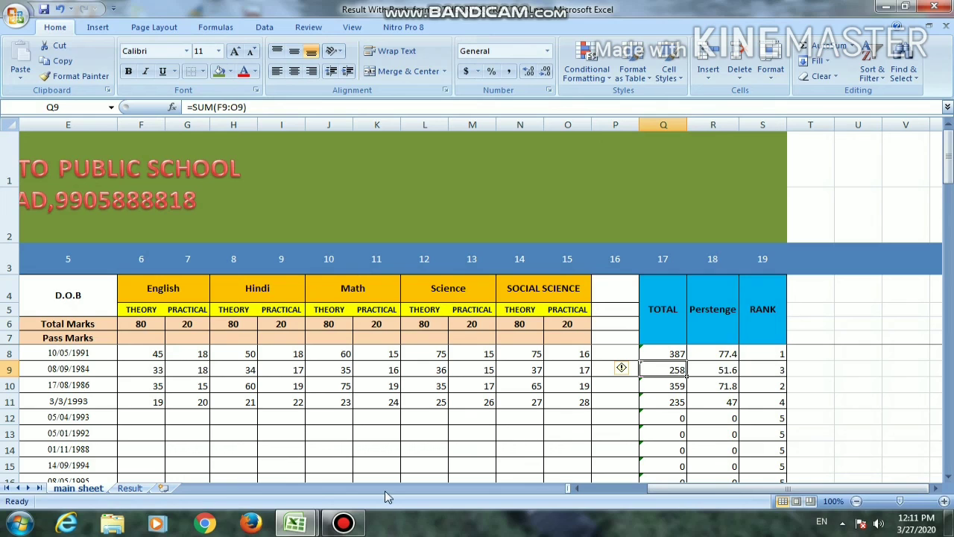
pyautogui.click(133, 489)
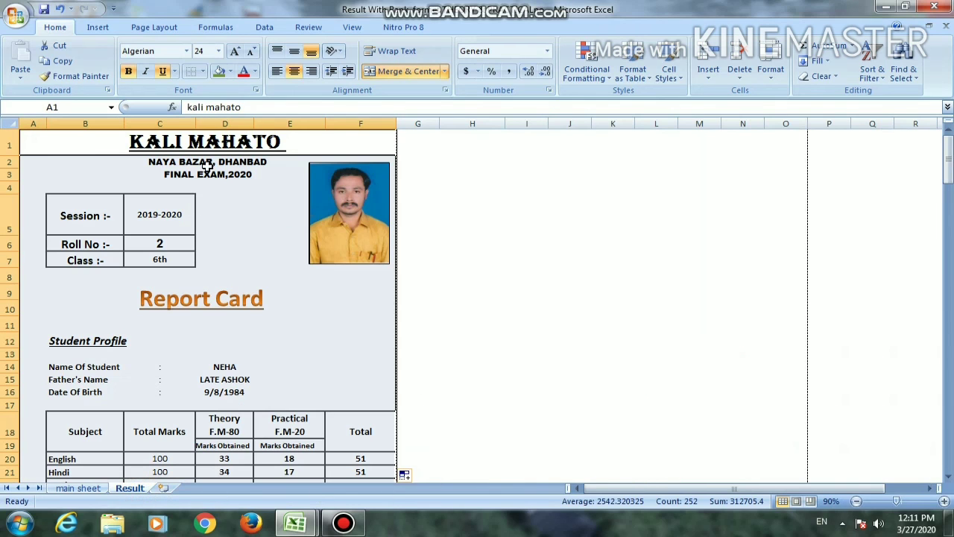
pyautogui.scroll(-3, 262, 409)
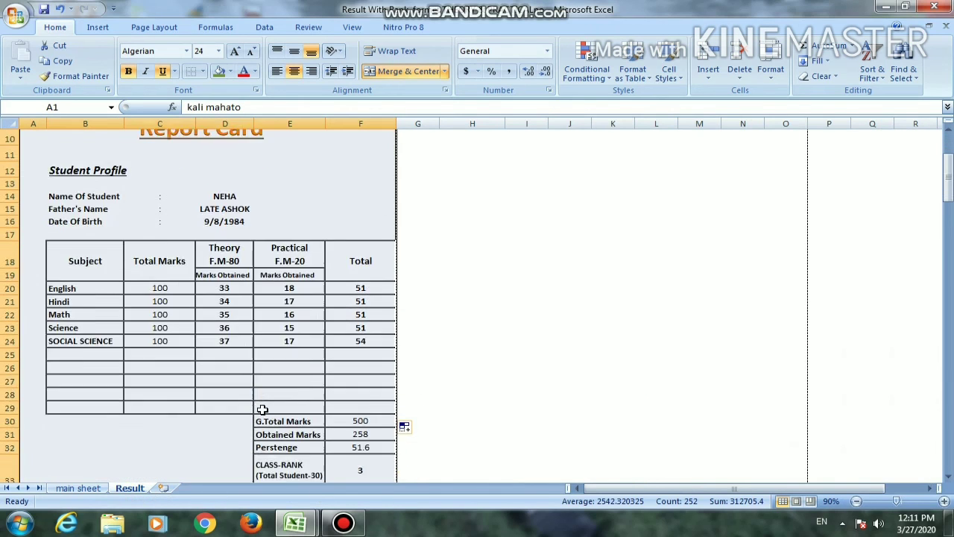
pyautogui.scroll(-1, 262, 409)
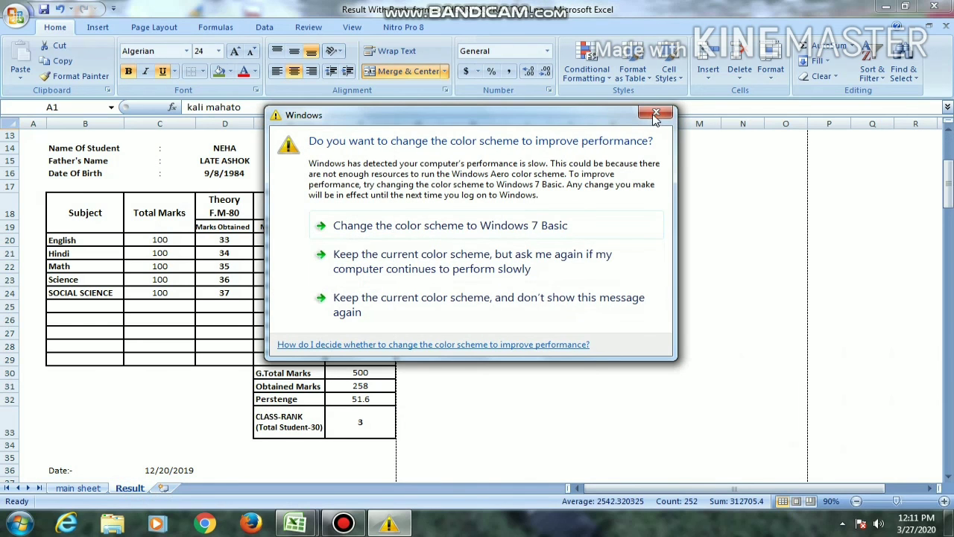
pyautogui.click(656, 116)
pyautogui.scroll(4, 286, 414)
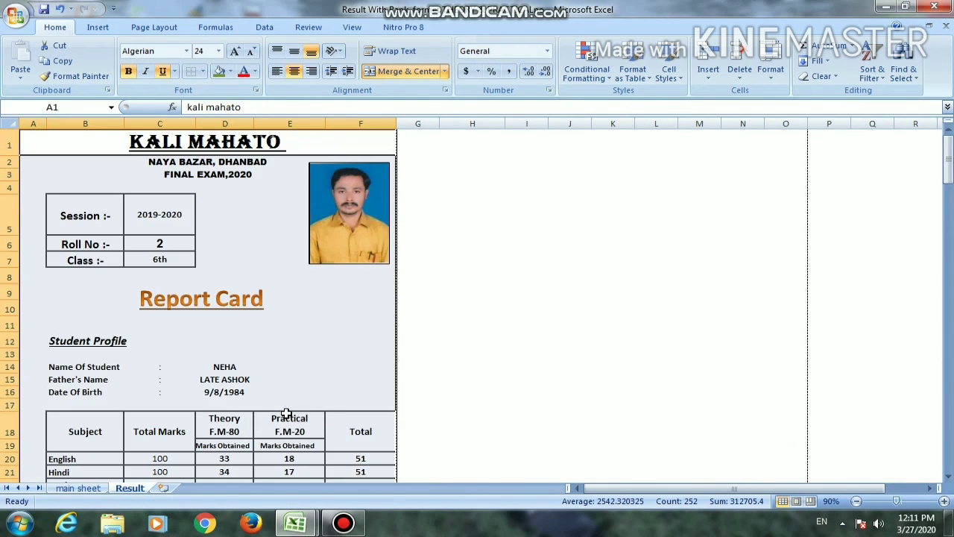